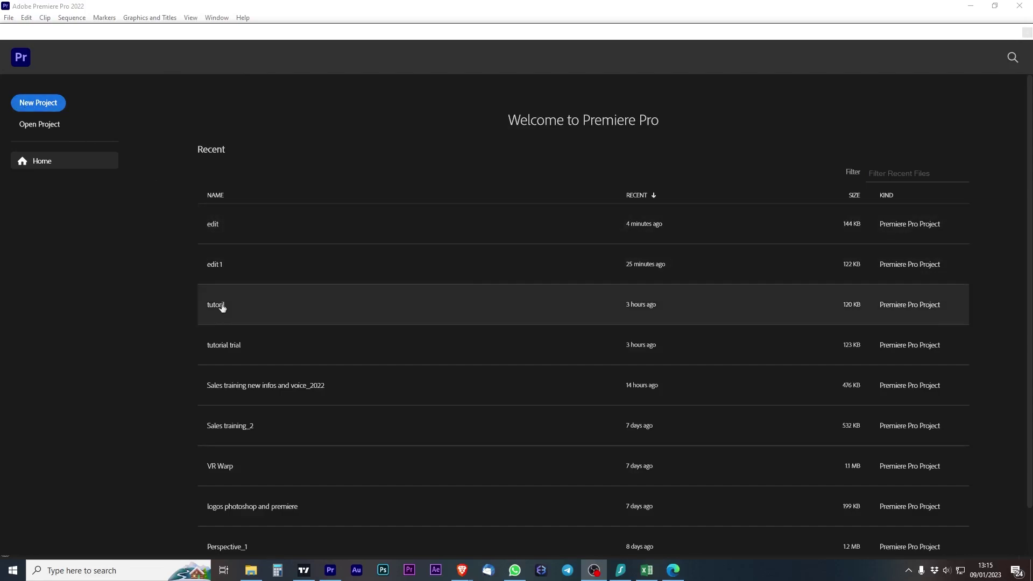
# Step: Start a new project named 'editing' saved in F:\Video\learning
pyautogui.click(45, 106)
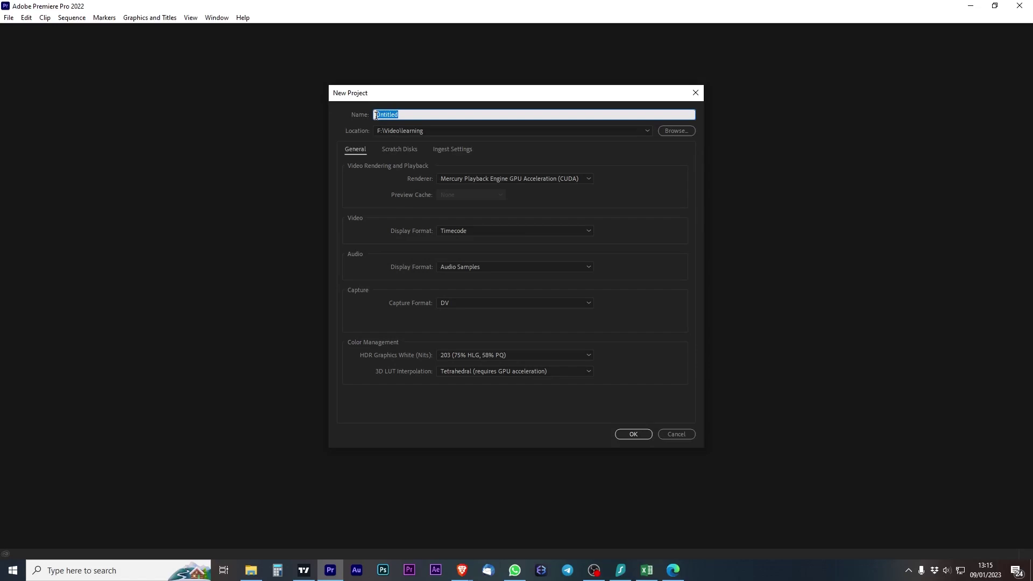
pyautogui.write('ed')
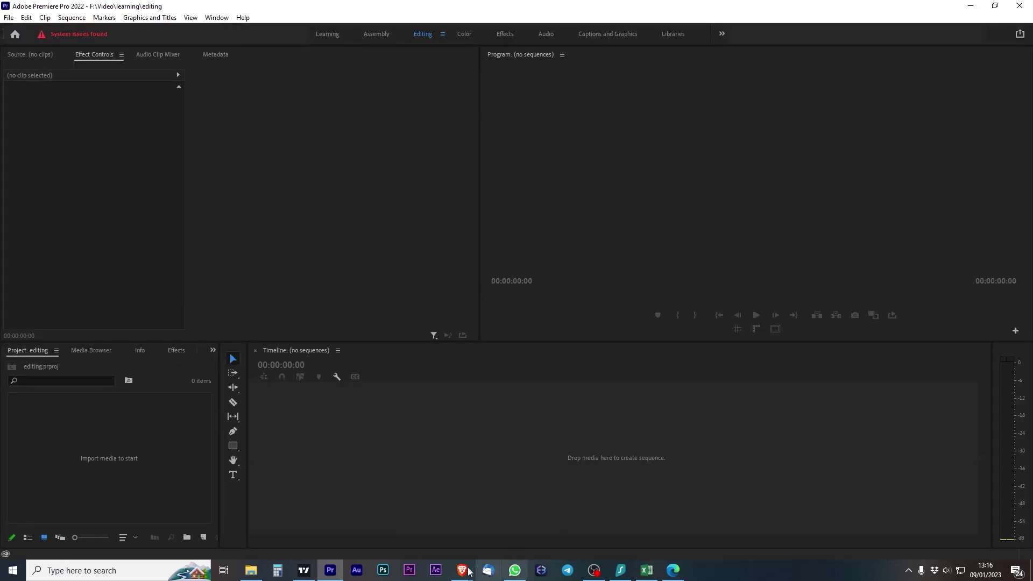
# Step: Drag all eleven files from the assets folder in File Explorer into the Project panel
pyautogui.click(250, 569)
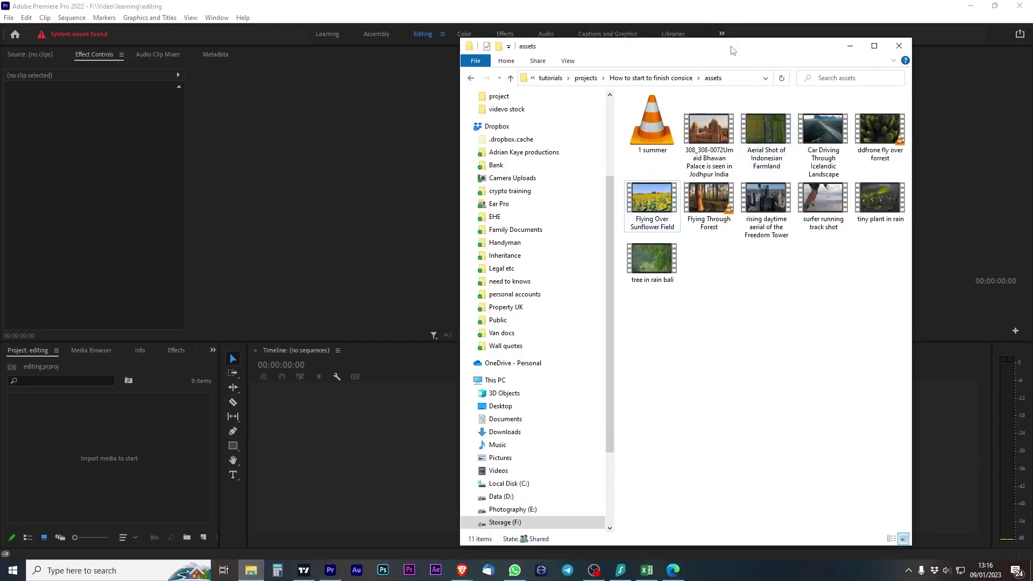
pyautogui.moveTo(732, 50); pyautogui.dragTo(756, 41)
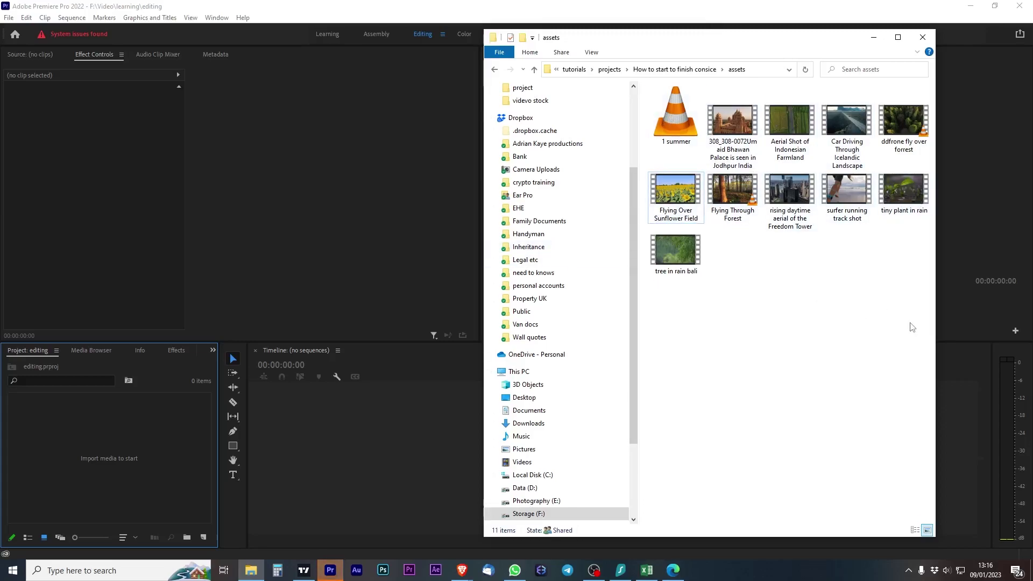
pyautogui.moveTo(913, 319); pyautogui.dragTo(90, 477)
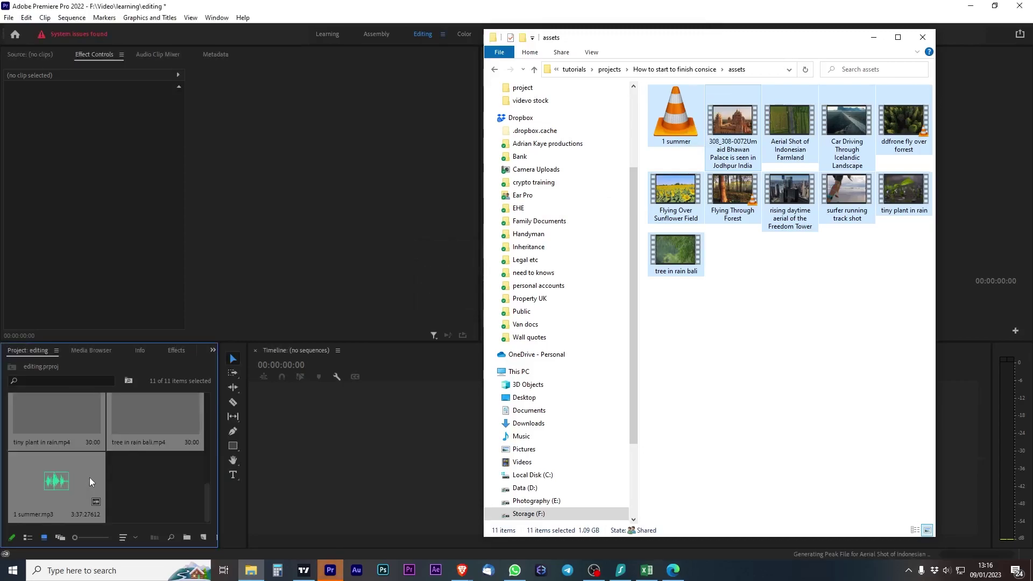
pyautogui.click(134, 476)
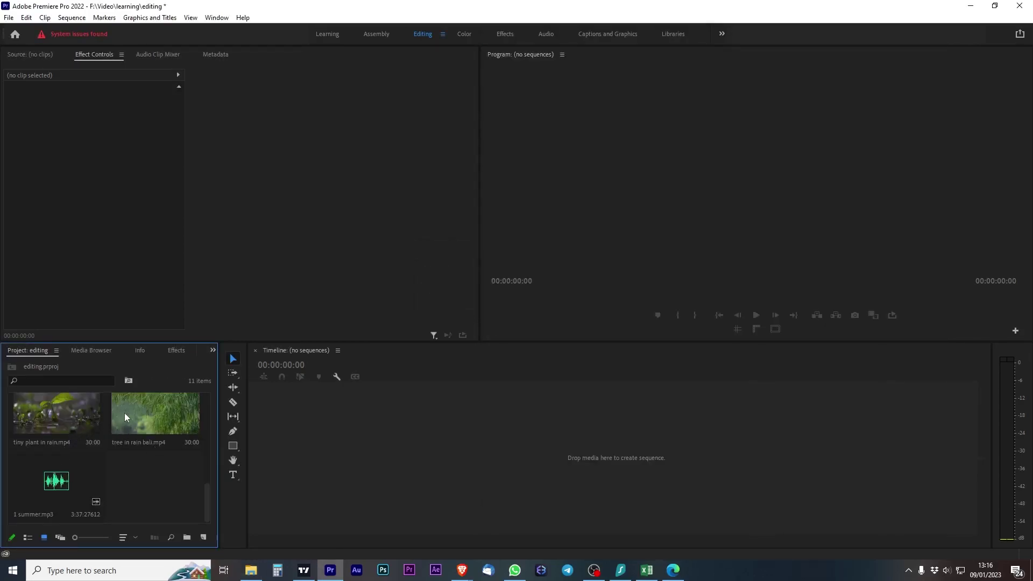
# Step: Drop the ten imported video clips on the timeline to form the 'tree in rain bali' sequence
pyautogui.moveTo(208, 509); pyautogui.dragTo(216, 417)
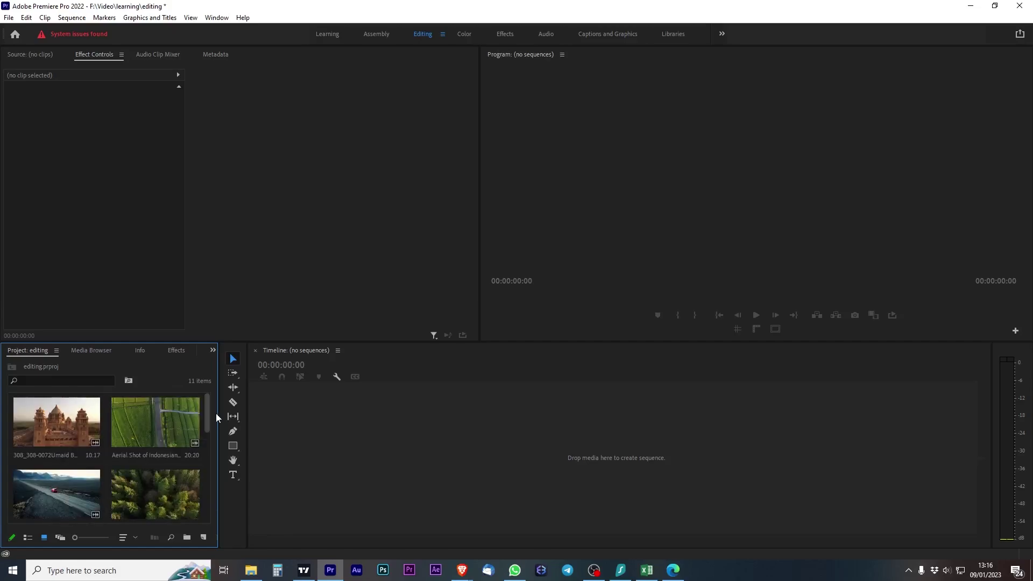
pyautogui.click(67, 432)
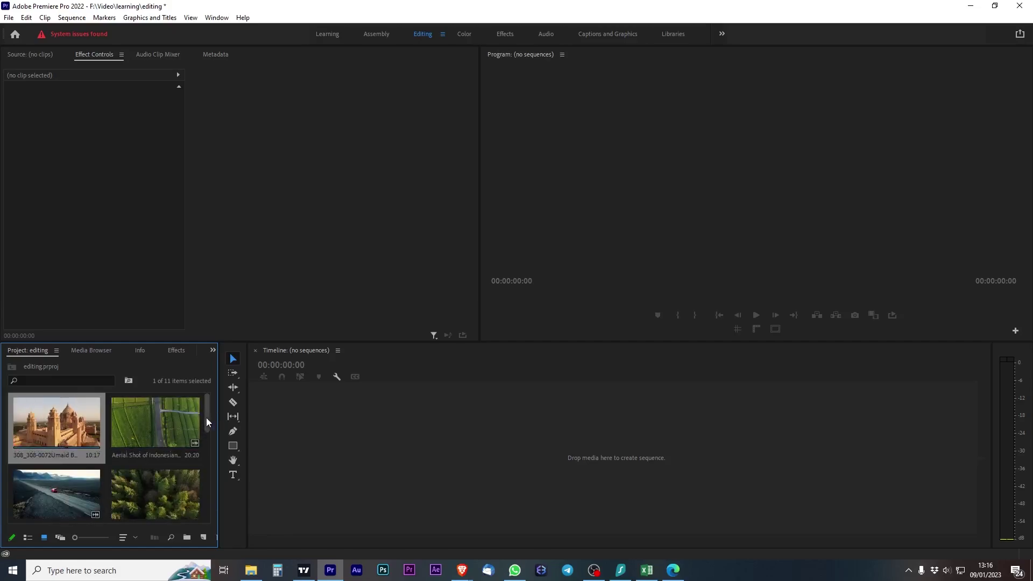
pyautogui.moveTo(208, 422); pyautogui.dragTo(207, 509)
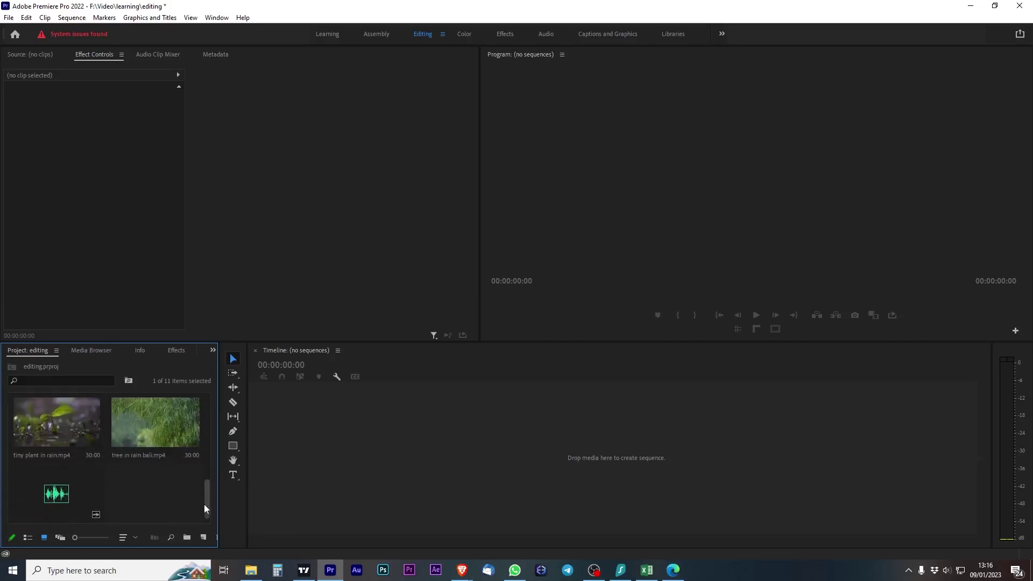
pyautogui.keyDown('shift'); pyautogui.click(159, 433); pyautogui.keyUp('shift')
pyautogui.moveTo(135, 437); pyautogui.dragTo(367, 460)
pyautogui.click(405, 375)
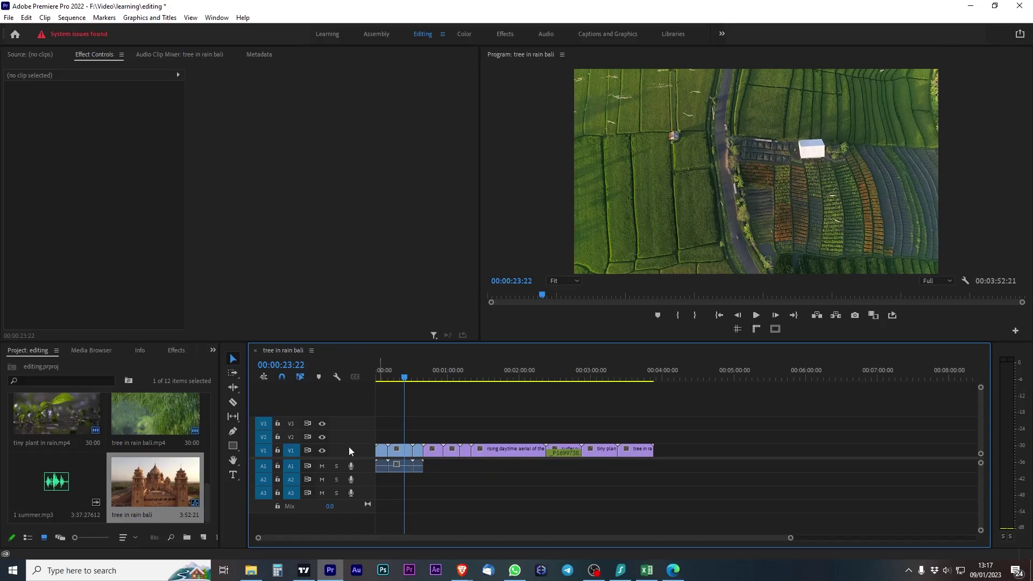
# Step: Enlarge the A1 track and delete all clip audio on A1, keeping the Car Driving video
pyautogui.scroll(5, 349, 444)
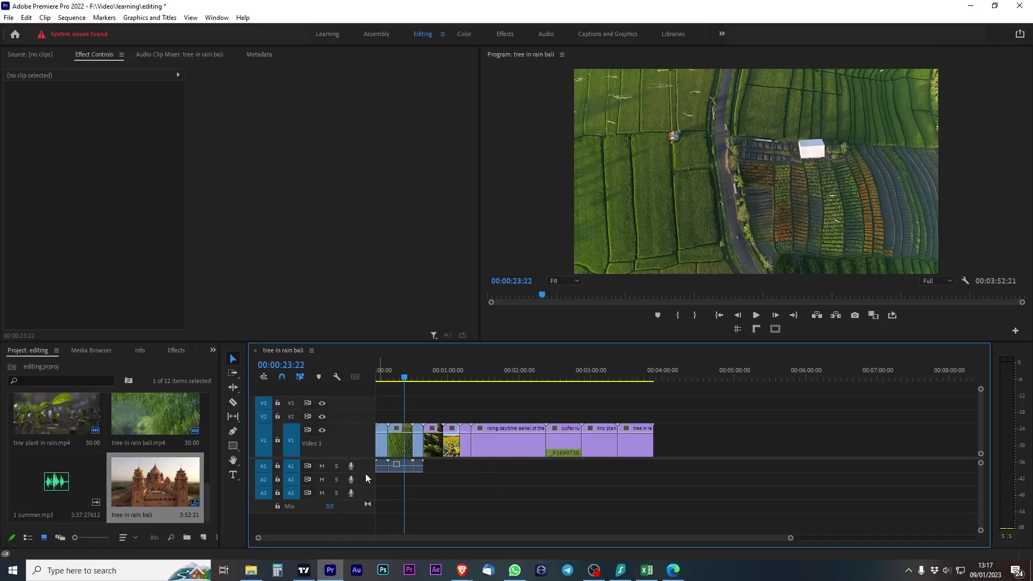
pyautogui.moveTo(362, 473); pyautogui.dragTo(362, 486)
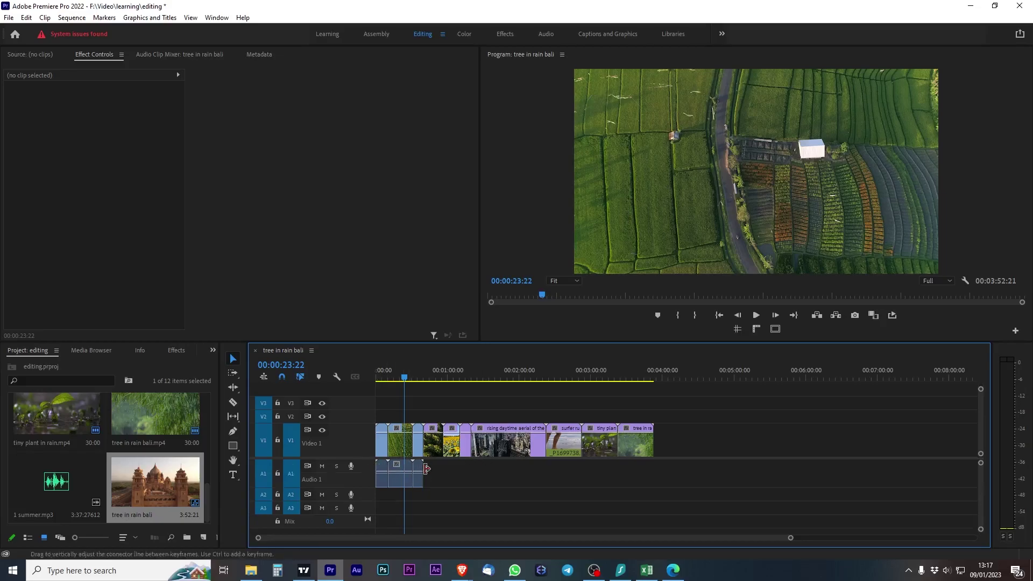
pyautogui.scroll(3, 515, 483)
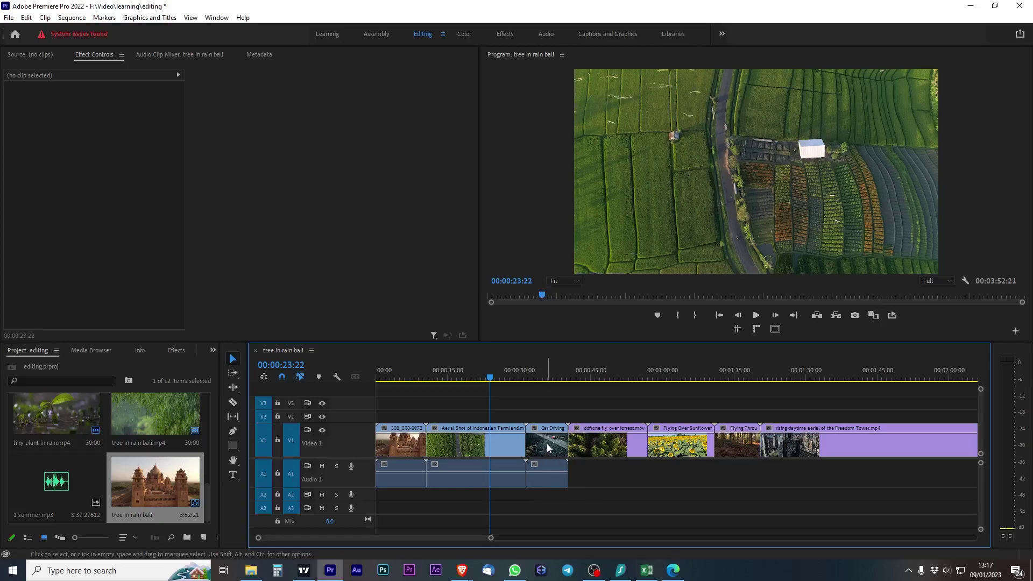
pyautogui.click(547, 444)
pyautogui.click(617, 498)
pyautogui.click(554, 444)
pyautogui.press('Delete')
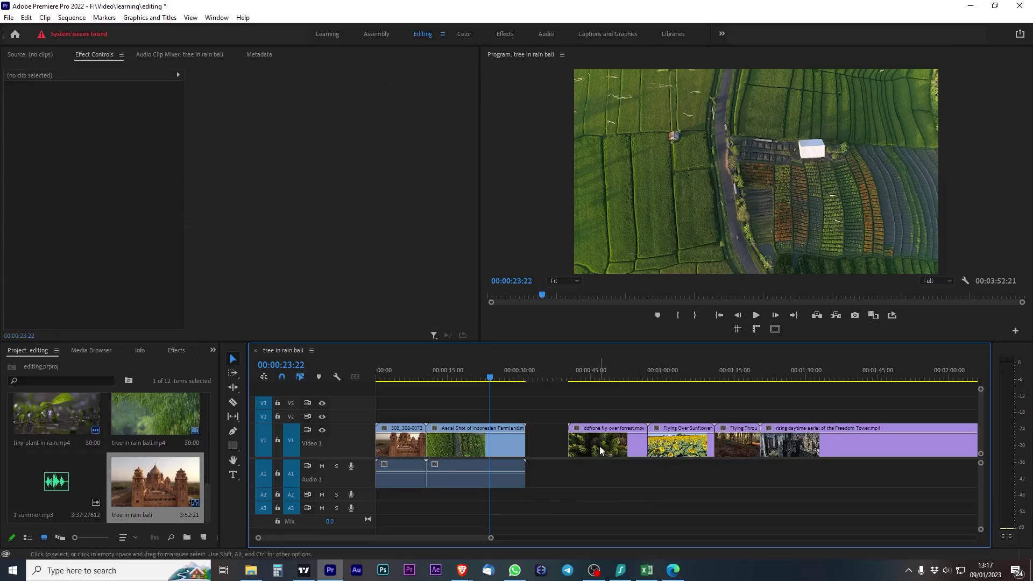
pyautogui.hotkey('ctrl', 'z')
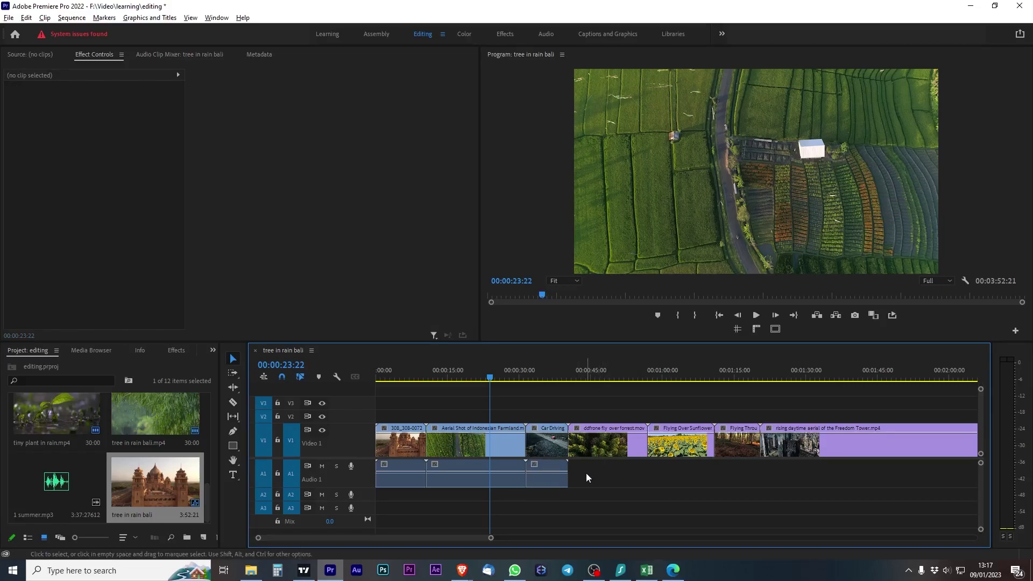
pyautogui.moveTo(586, 473); pyautogui.dragTo(400, 509)
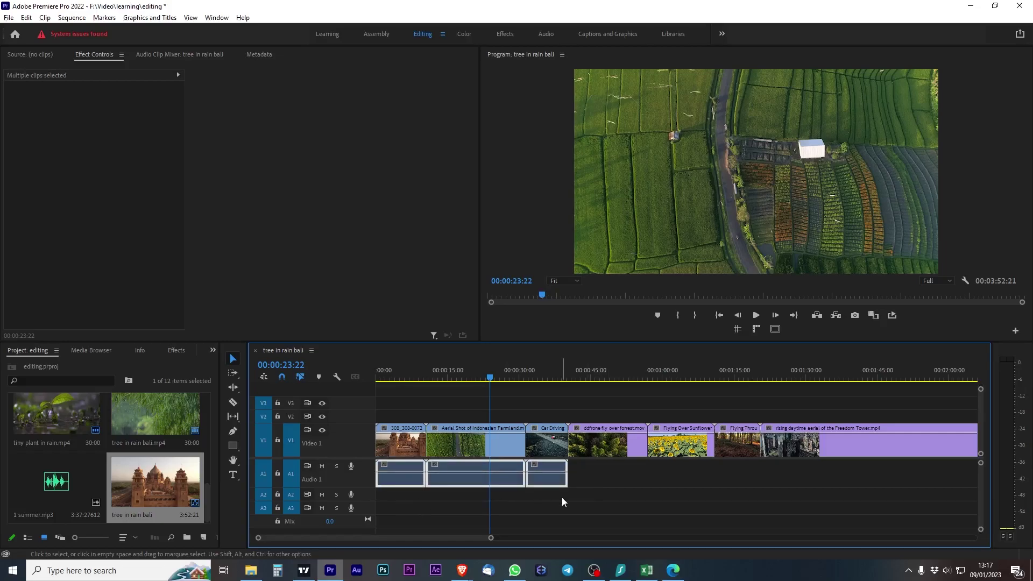
pyautogui.press('Delete')
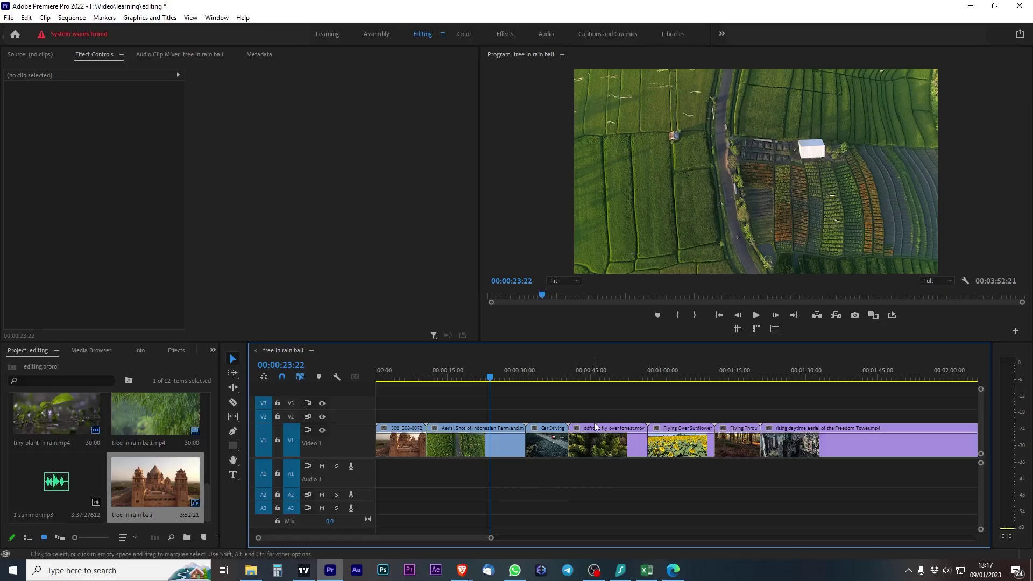
# Step: Lift the Aerial Shot, sunflower, 308 and forest clips up onto V2
pyautogui.click(472, 429)
pyautogui.moveTo(471, 428); pyautogui.dragTo(544, 417)
pyautogui.moveTo(678, 430); pyautogui.dragTo(605, 417)
pyautogui.moveTo(737, 431); pyautogui.dragTo(510, 418)
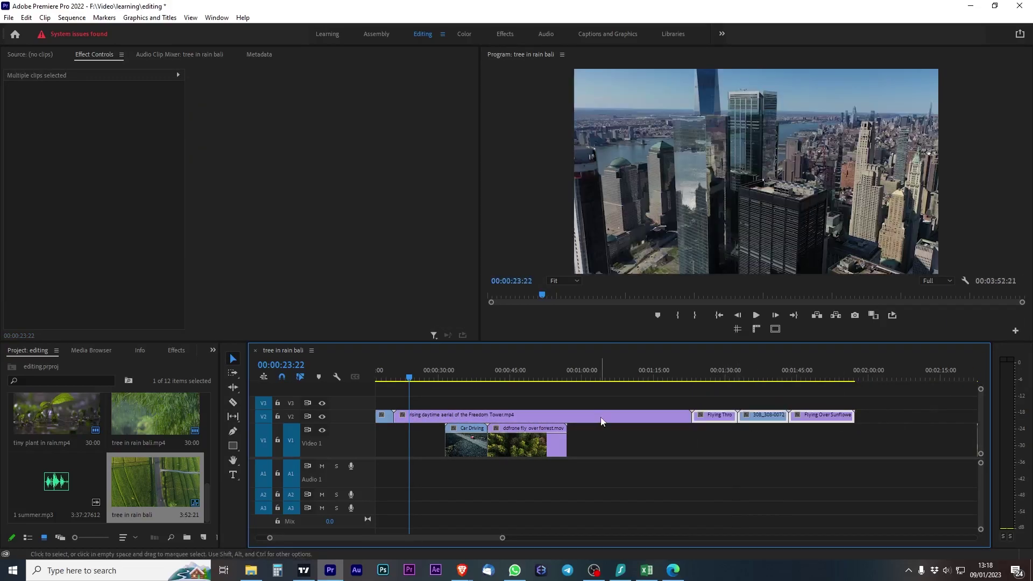
# Step: Rearrange the clips back onto V1 with Aerial Shot of Indonesian Farmland first
pyautogui.moveTo(532, 441); pyautogui.dragTo(447, 471)
pyautogui.moveTo(479, 416); pyautogui.dragTo(479, 440)
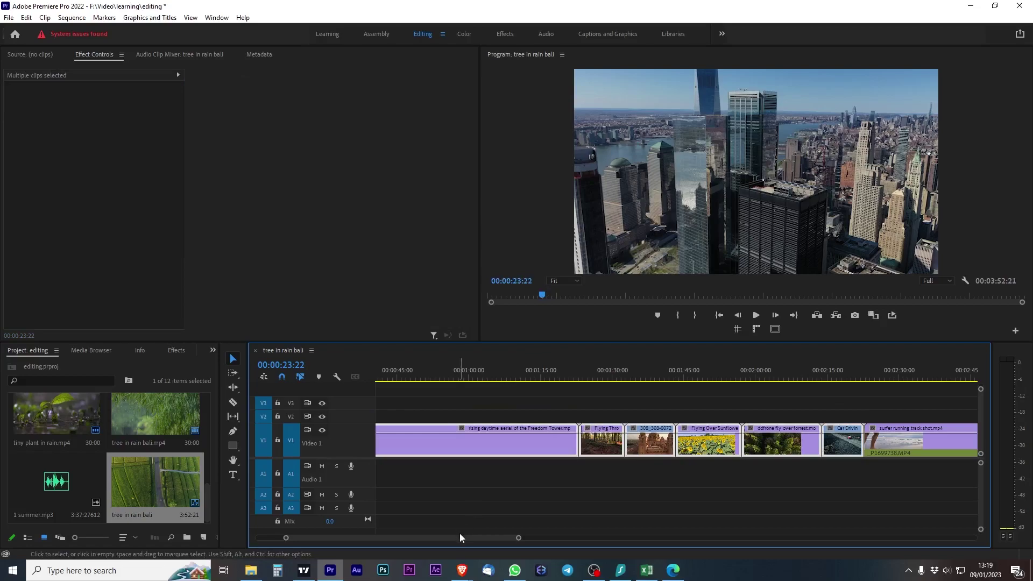
pyautogui.moveTo(459, 537); pyautogui.dragTo(397, 539)
pyautogui.click(429, 418)
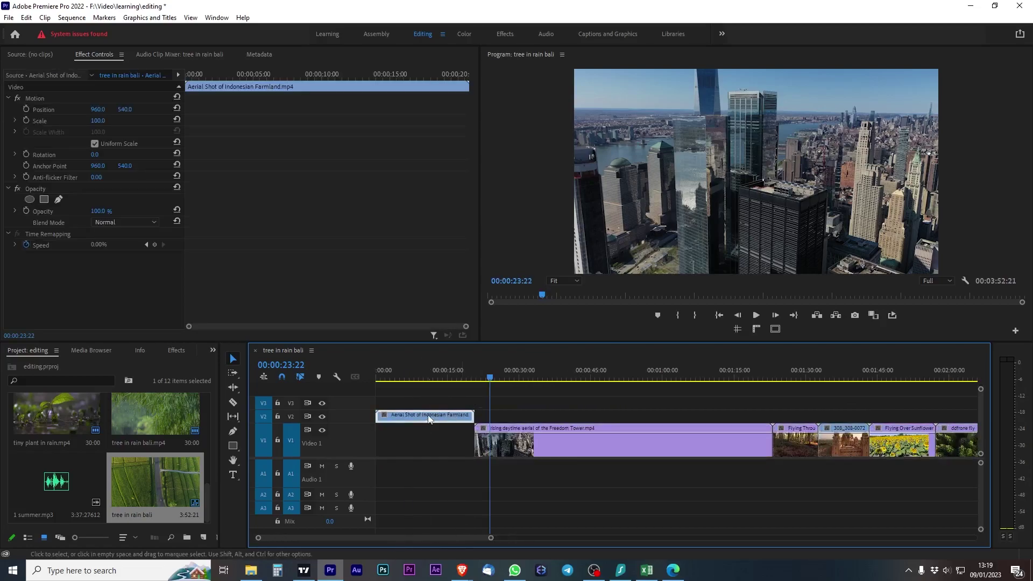
pyautogui.moveTo(429, 419); pyautogui.dragTo(425, 433)
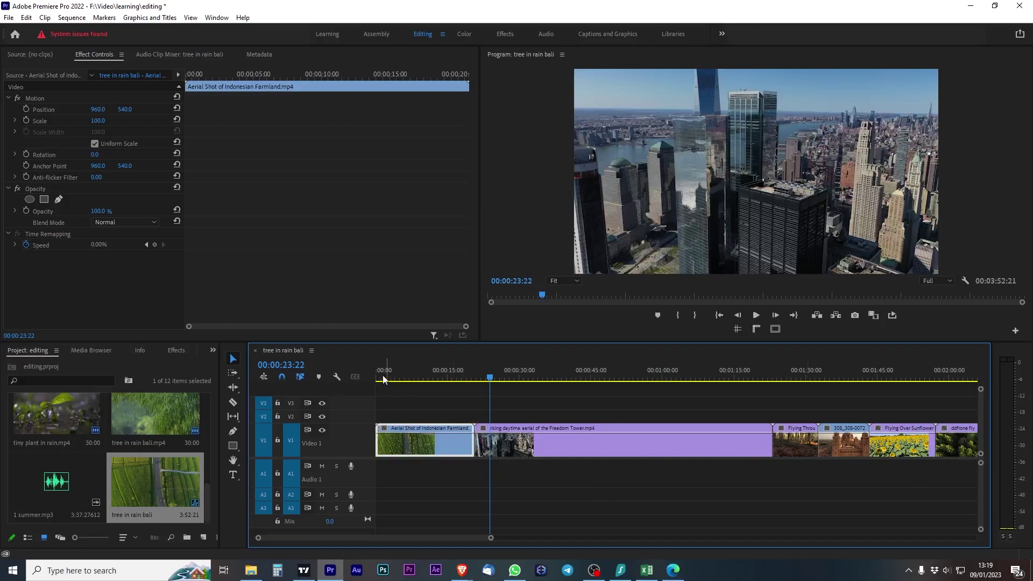
# Step: Place 1 summer.mp3 on A1 beneath the video and return the playhead to the start
pyautogui.moveTo(54, 487); pyautogui.dragTo(459, 490)
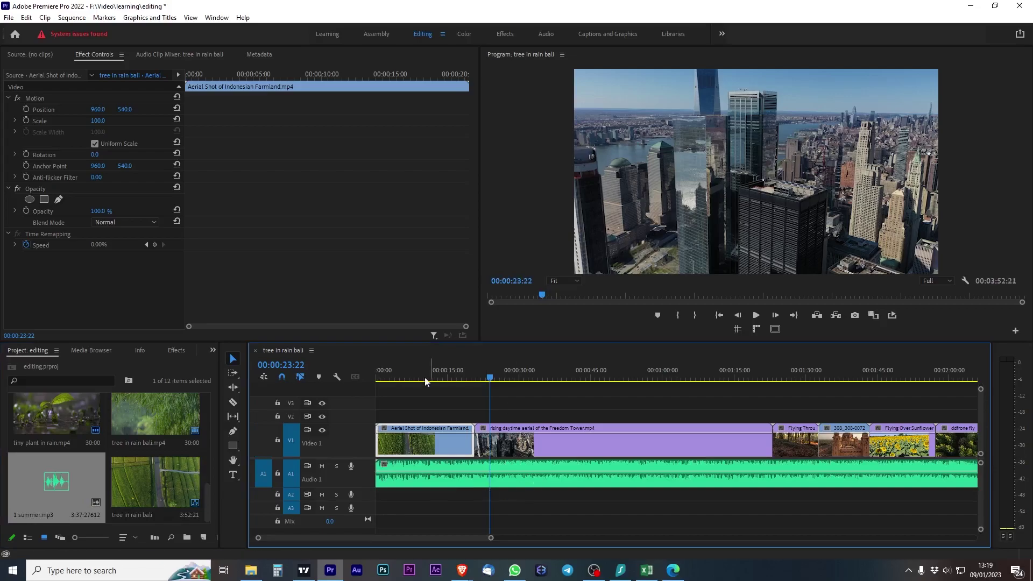
pyautogui.moveTo(406, 377); pyautogui.dragTo(376, 377)
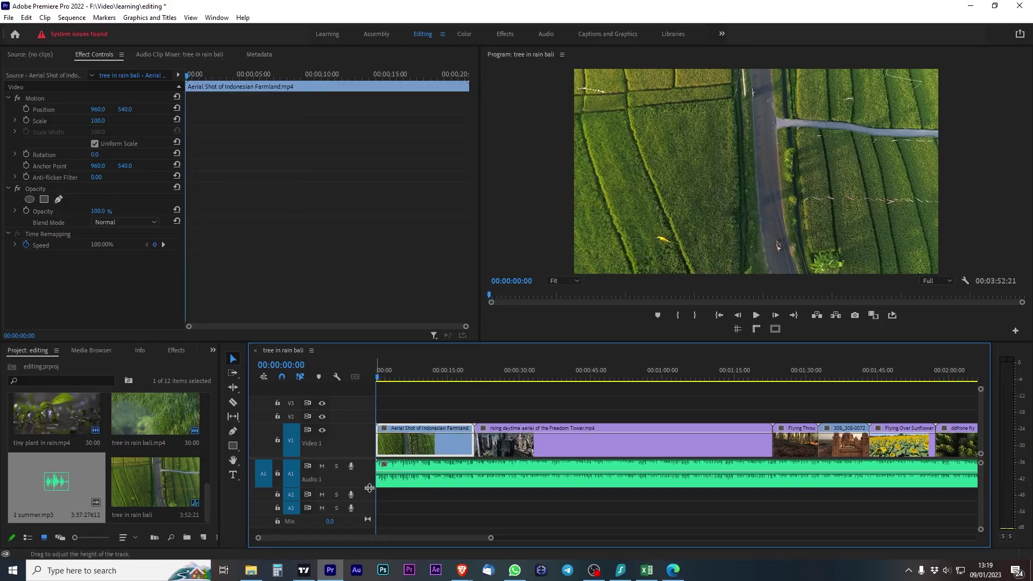
pyautogui.scroll(4, 391, 506)
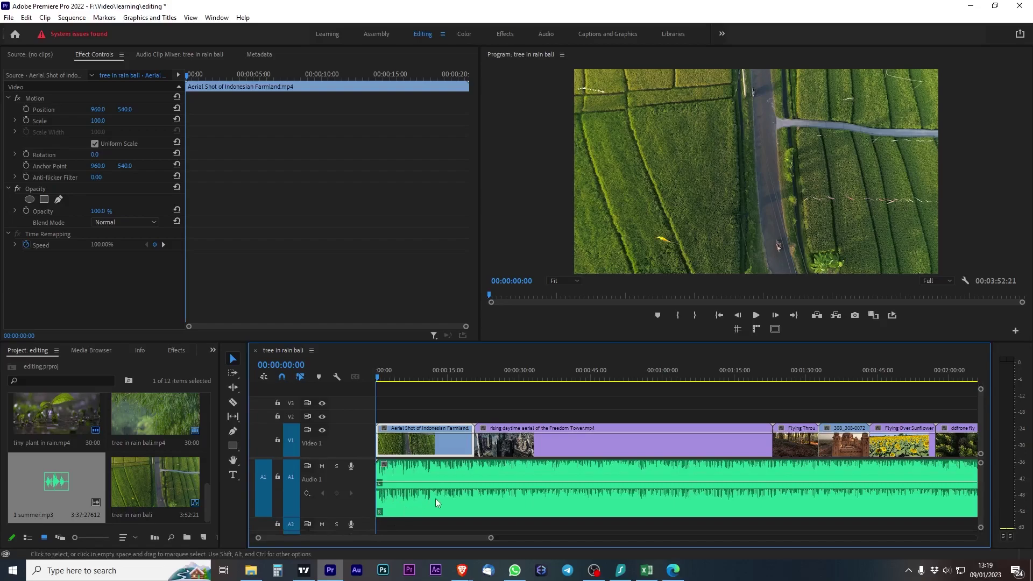
pyautogui.click(384, 380)
pyautogui.moveTo(384, 380); pyautogui.dragTo(378, 380)
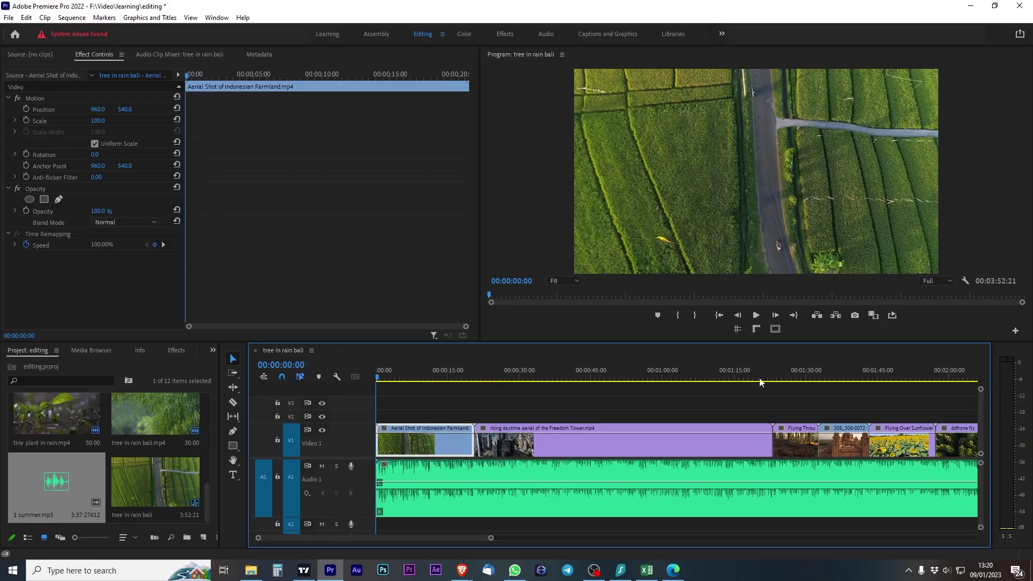
pyautogui.click(402, 380)
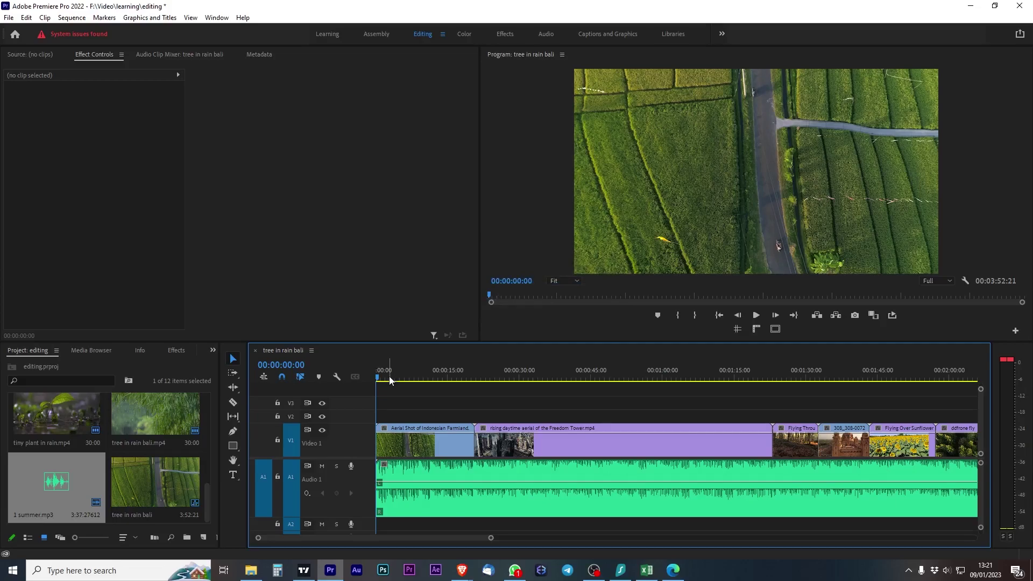
# Step: Play the sequence and add markers on the music beats through about 00:00:56
pyautogui.press('space')
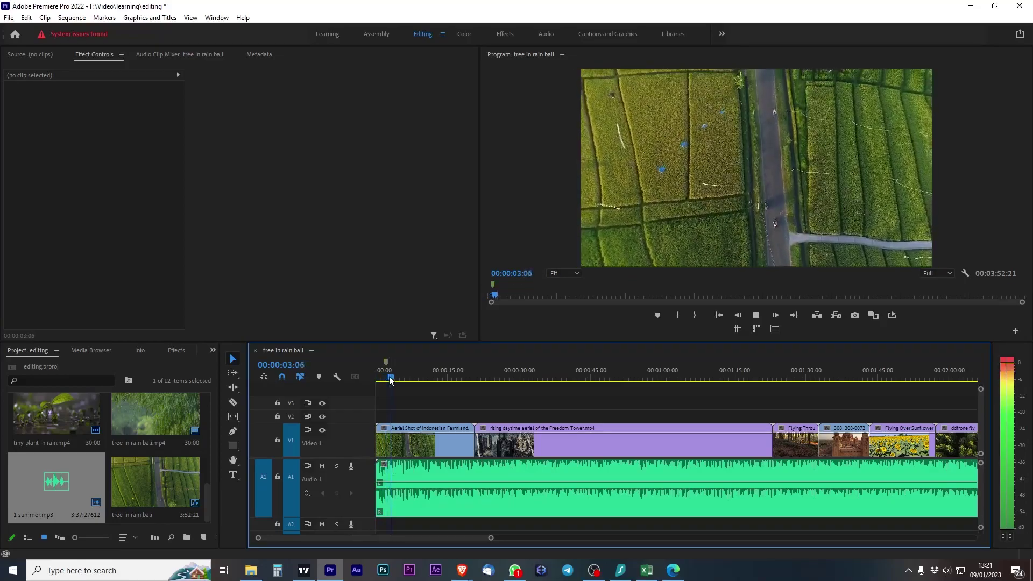
pyautogui.press('m')
pyautogui.press('m')
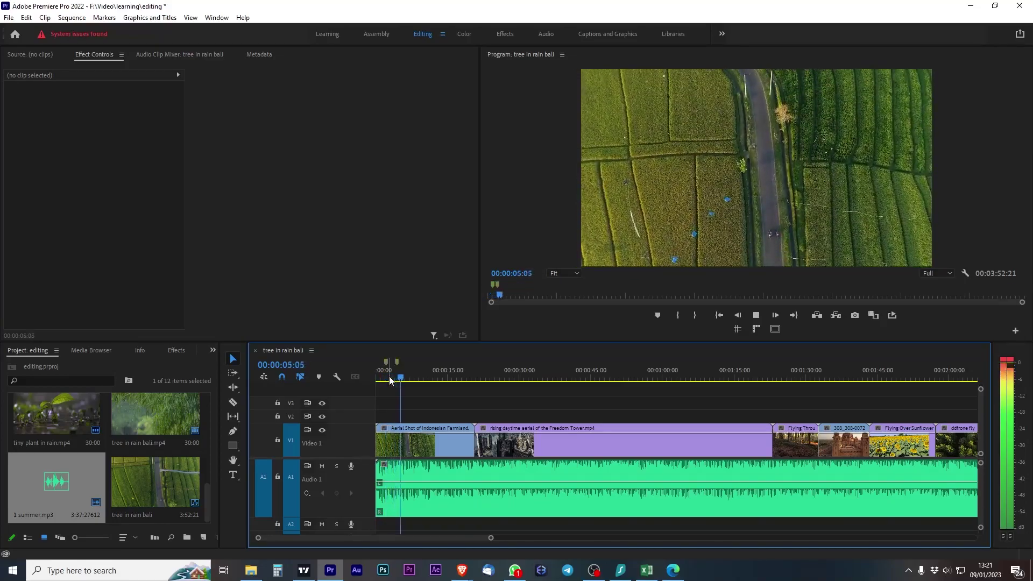
pyautogui.press('m')
pyautogui.press('m')
pyautogui.press('m')
pyautogui.press('m')
pyautogui.press('m')
pyautogui.press('m')
pyautogui.press('m')
pyautogui.press('m')
pyautogui.press('m')
pyautogui.press('m')
pyautogui.press('m')
pyautogui.press('m')
pyautogui.press('m')
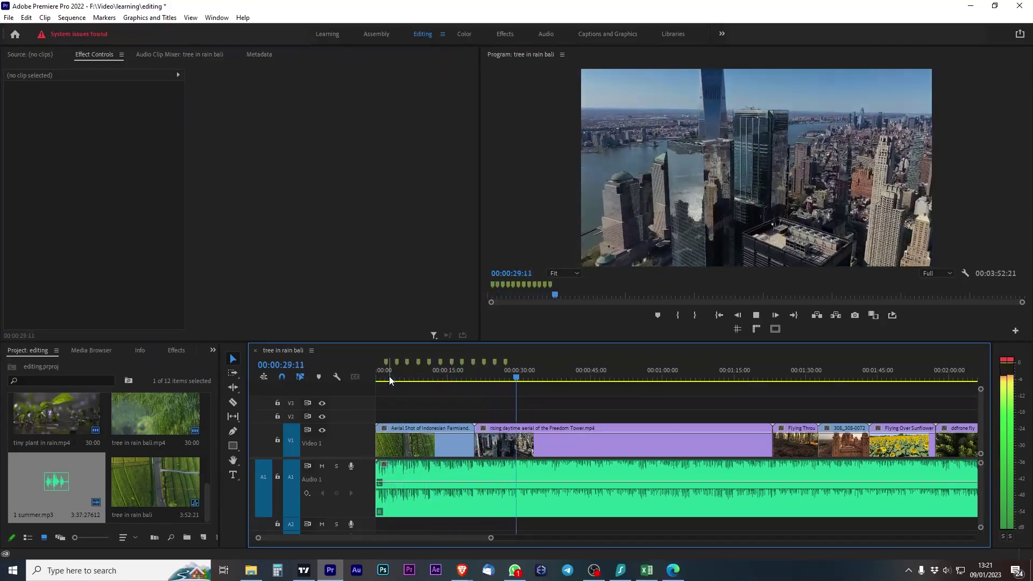
pyautogui.press('m')
pyautogui.press('m')
pyautogui.press('m')
pyautogui.press('m')
pyautogui.press('m')
pyautogui.press('m')
pyautogui.press('m')
pyautogui.press('m')
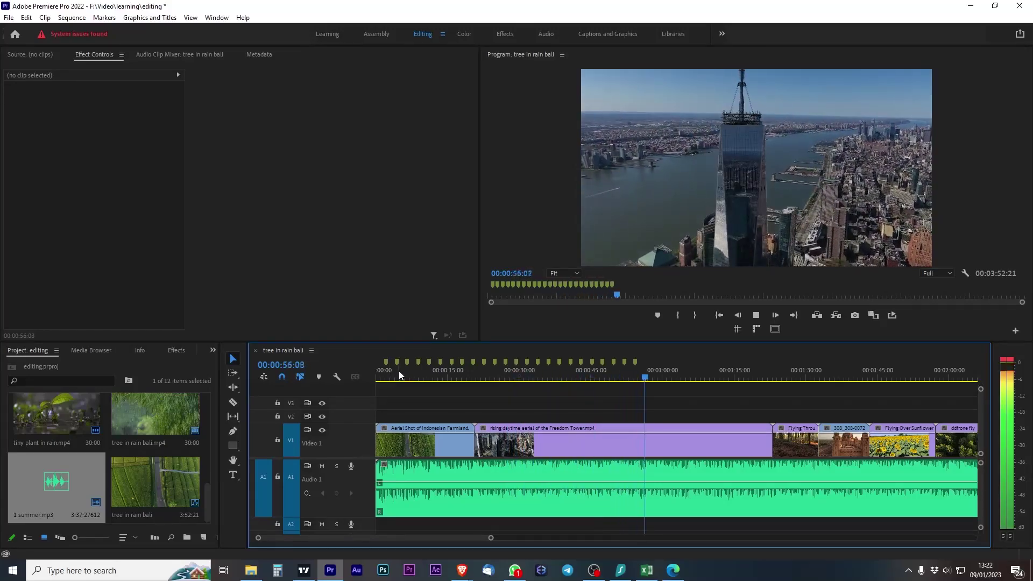
pyautogui.press('space')
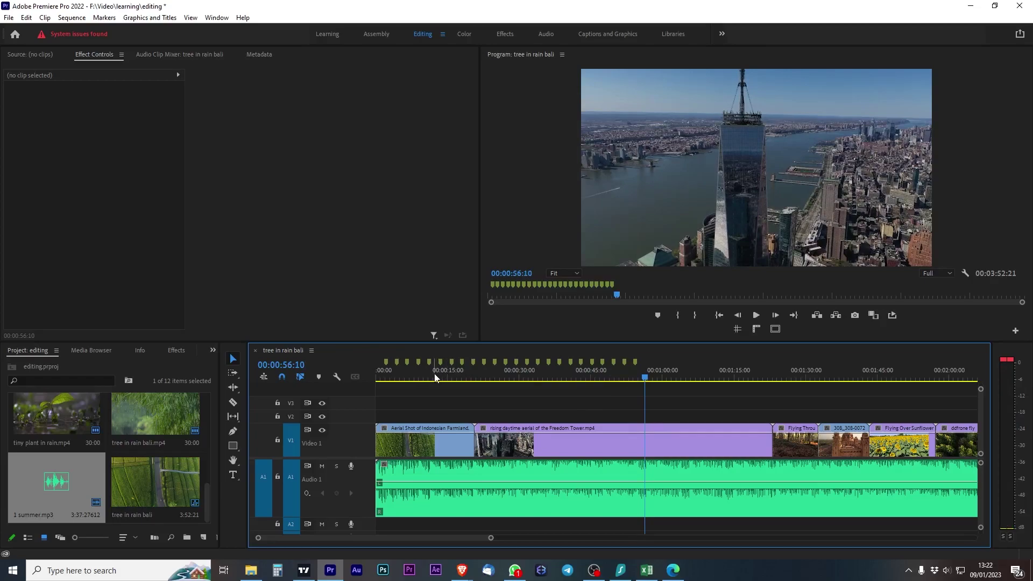
# Step: Zoom into the opening 30 seconds, preview the farmland shot, and scrub to about 00:00:02:06
pyautogui.click(387, 371)
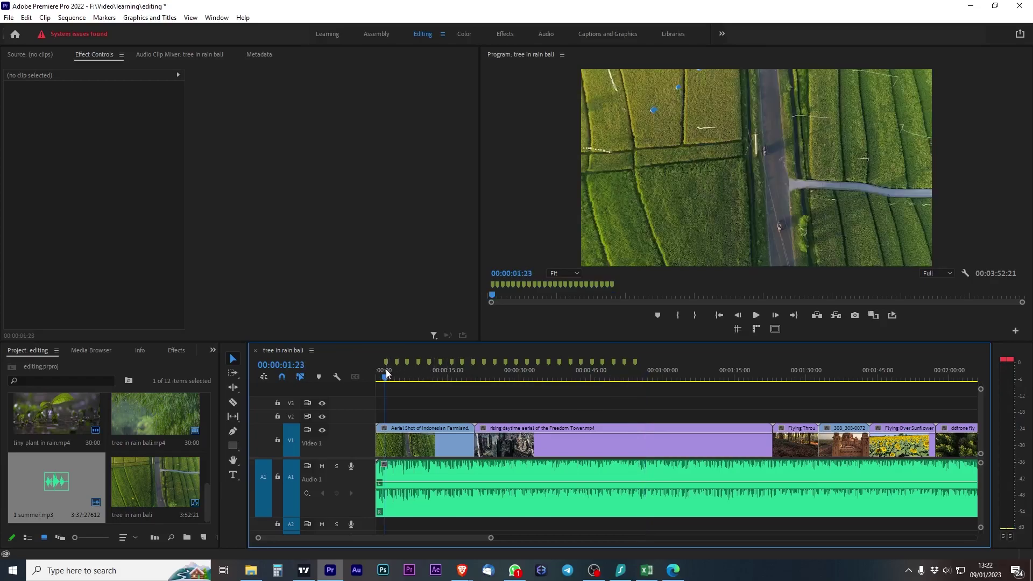
pyautogui.press('=')
pyautogui.press('=')
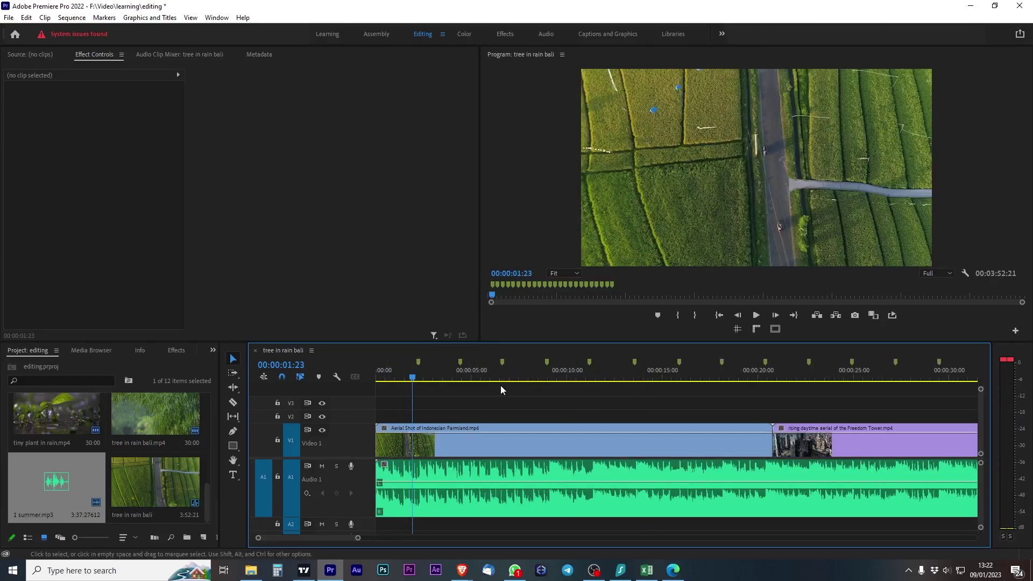
pyautogui.click(382, 377)
pyautogui.moveTo(383, 378); pyautogui.dragTo(376, 378)
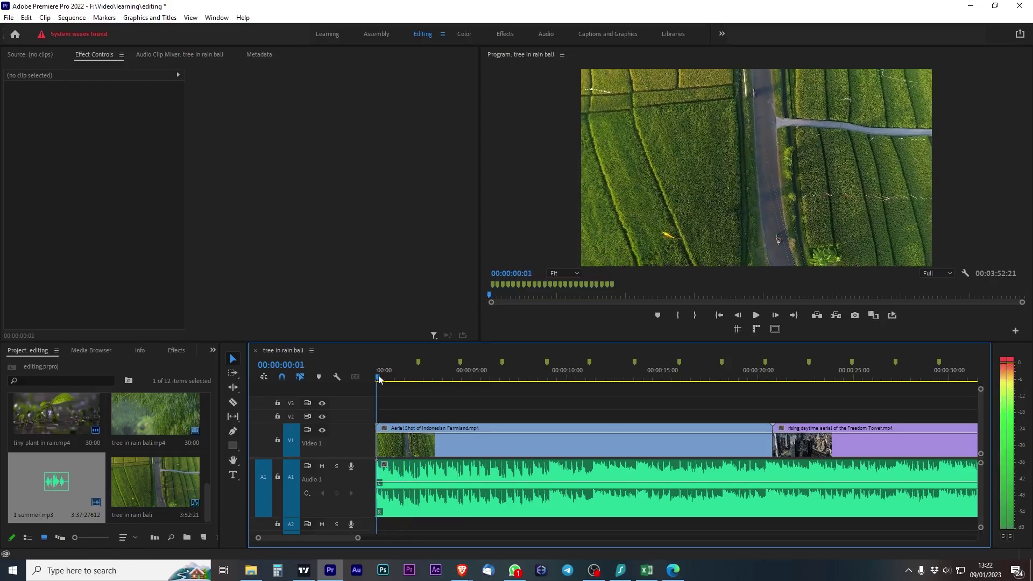
pyautogui.press('space')
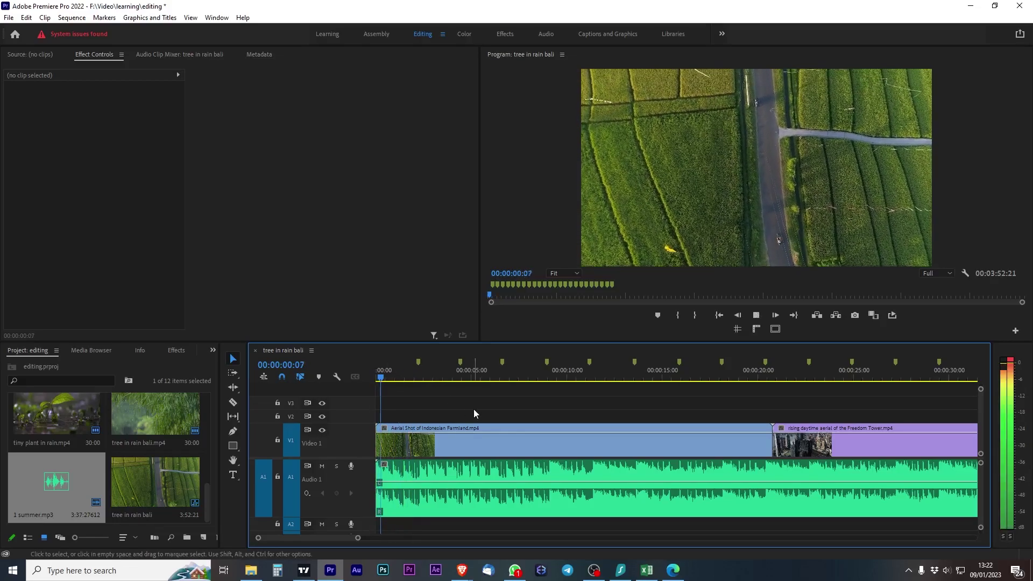
pyautogui.press('space')
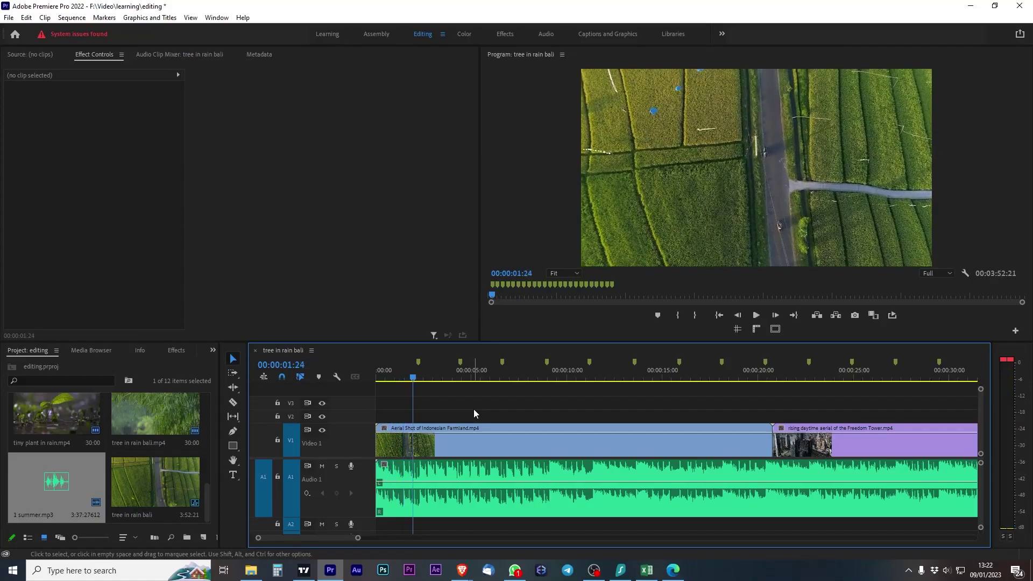
pyautogui.click(401, 377)
pyautogui.moveTo(402, 377)
pyautogui.mouseDown()
pyautogui.moveTo(417, 368)
pyautogui.moveTo(418, 379)
pyautogui.moveTo(397, 376)
pyautogui.moveTo(446, 376)
pyautogui.moveTo(406, 379)
pyautogui.moveTo(414, 380)
pyautogui.mouseUp()
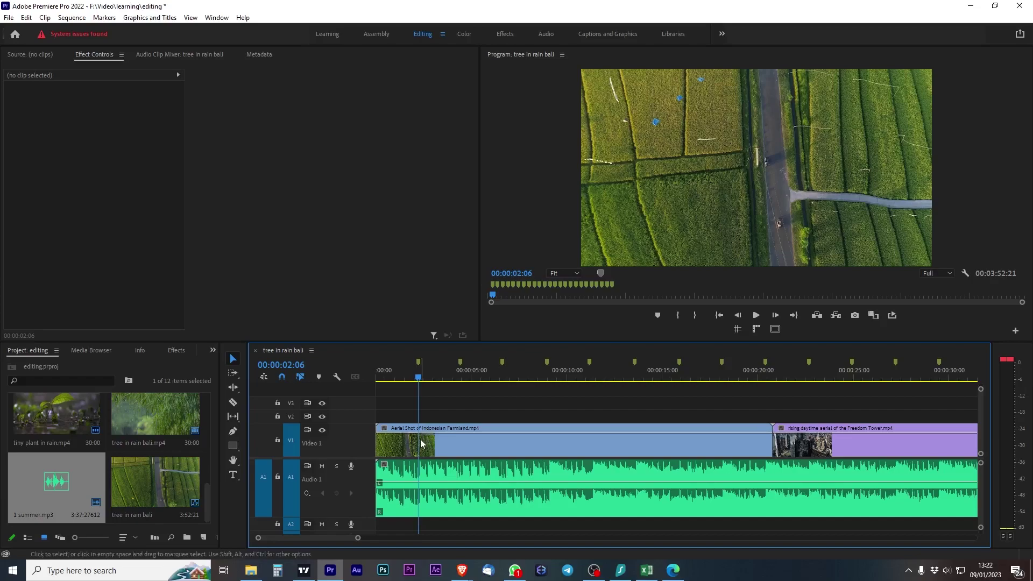
# Step: Split only the farmland video at 00:00:02:06 after disabling A1 targeting and source patching
pyautogui.press('c')
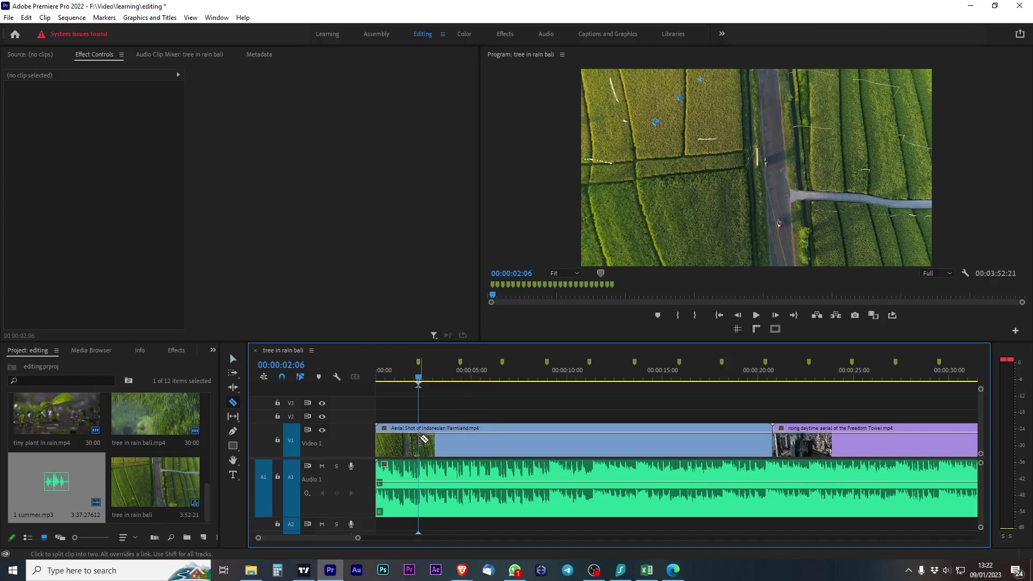
pyautogui.click(423, 439)
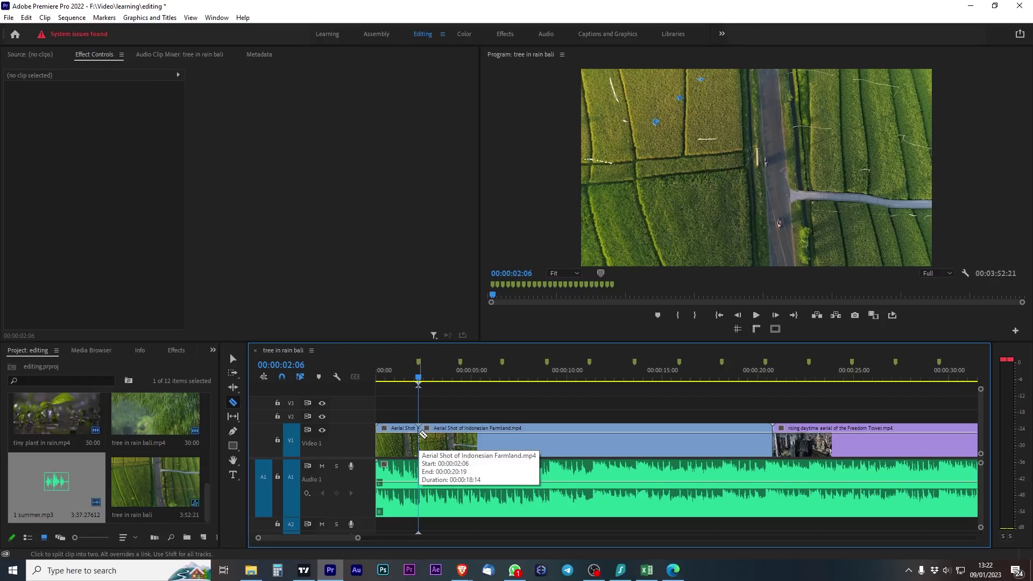
pyautogui.hotkey('ctrl', 'z')
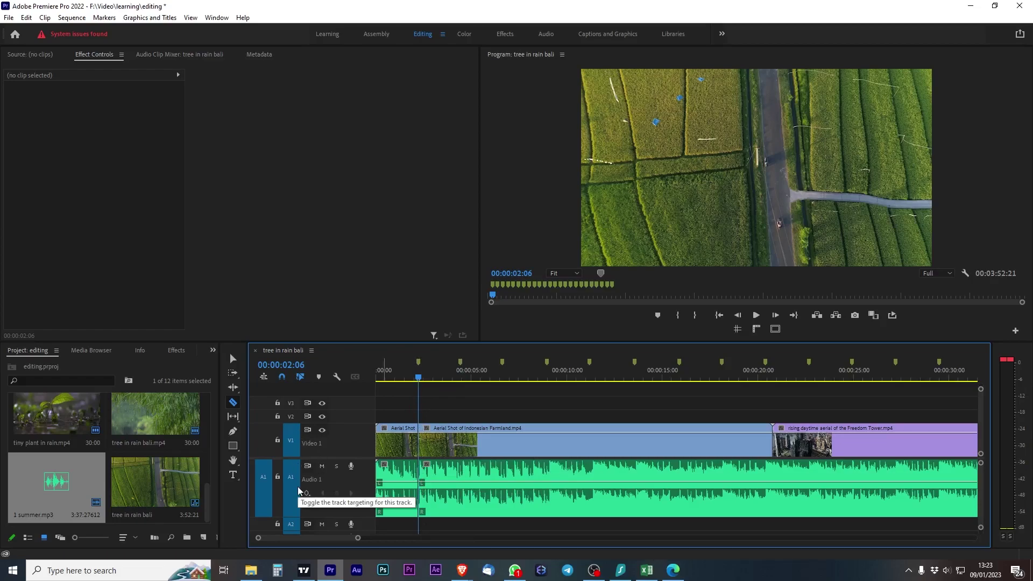
pyautogui.hotkey('ctrl', 'z')
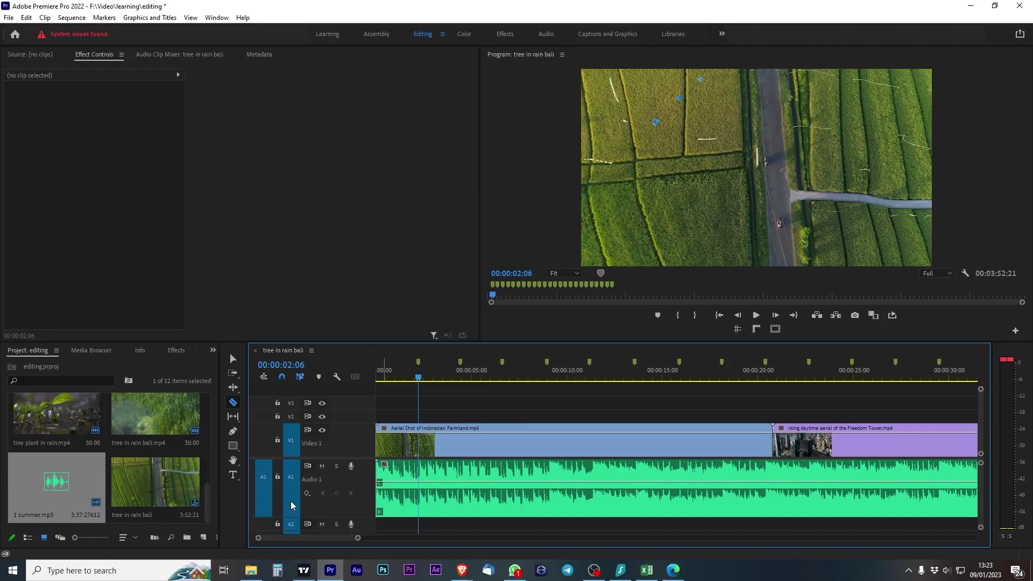
pyautogui.click(291, 502)
pyautogui.click(265, 498)
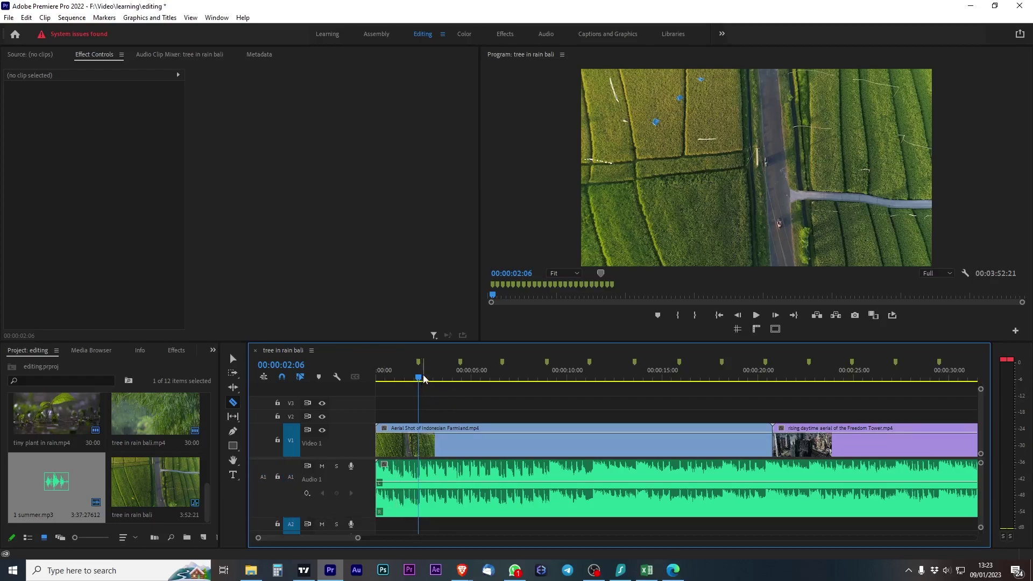
pyautogui.hotkey('ctrl', 'k')
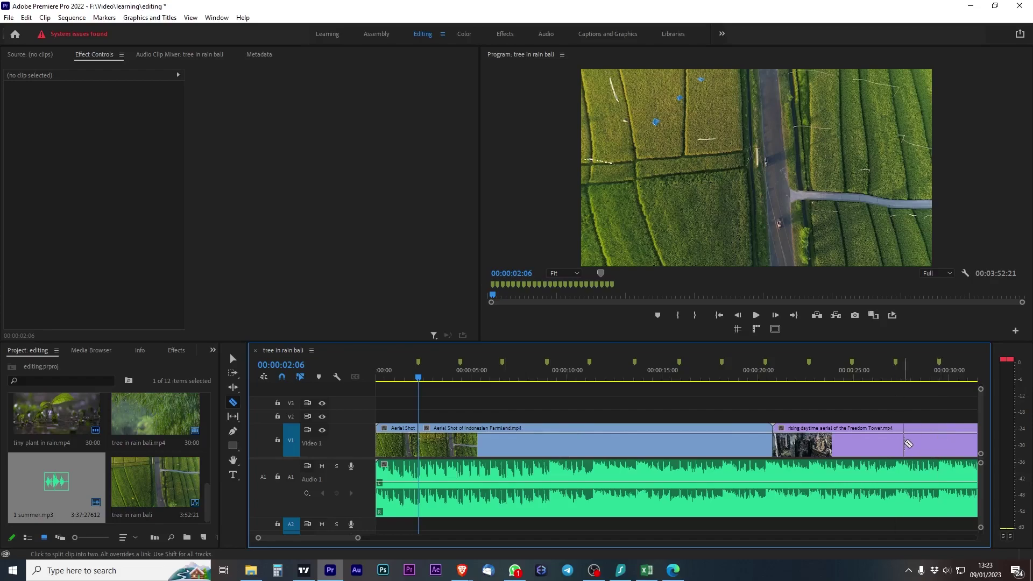
# Step: Delete the leftover farmland footage and ripple-delete the gap so Freedom Tower starts at 00:00:02:06
pyautogui.press('v')
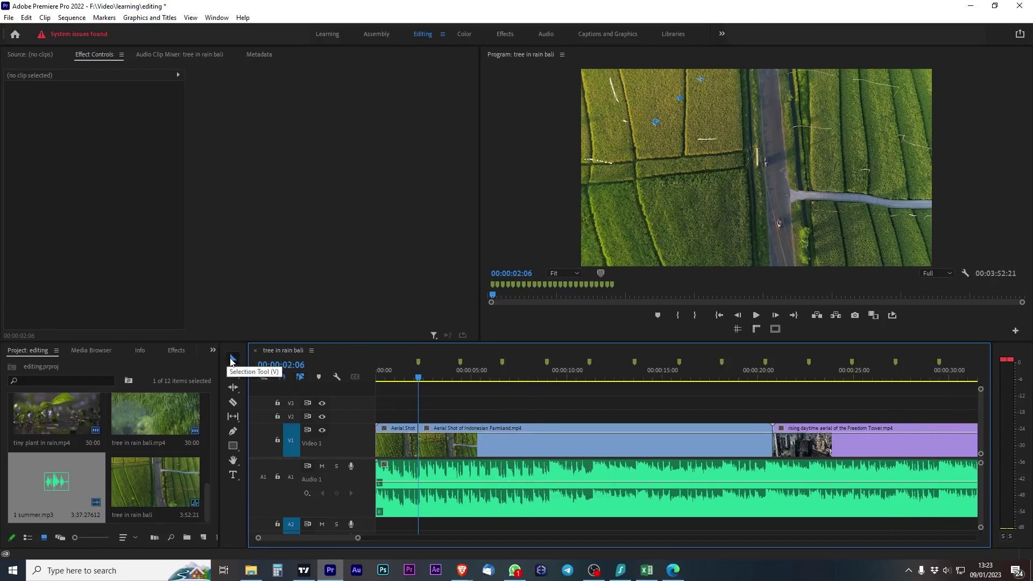
pyautogui.click(507, 442)
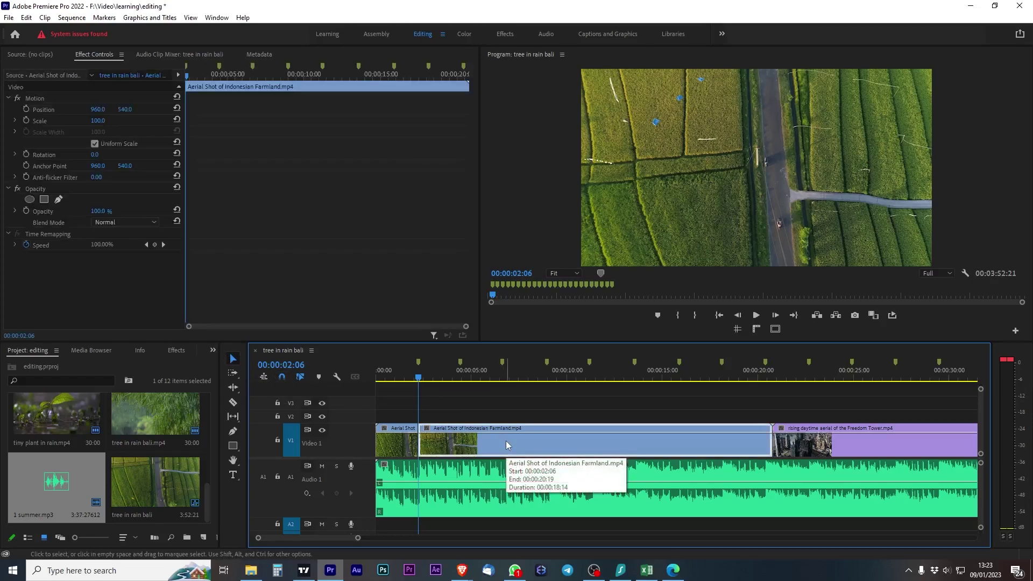
pyautogui.press('Delete')
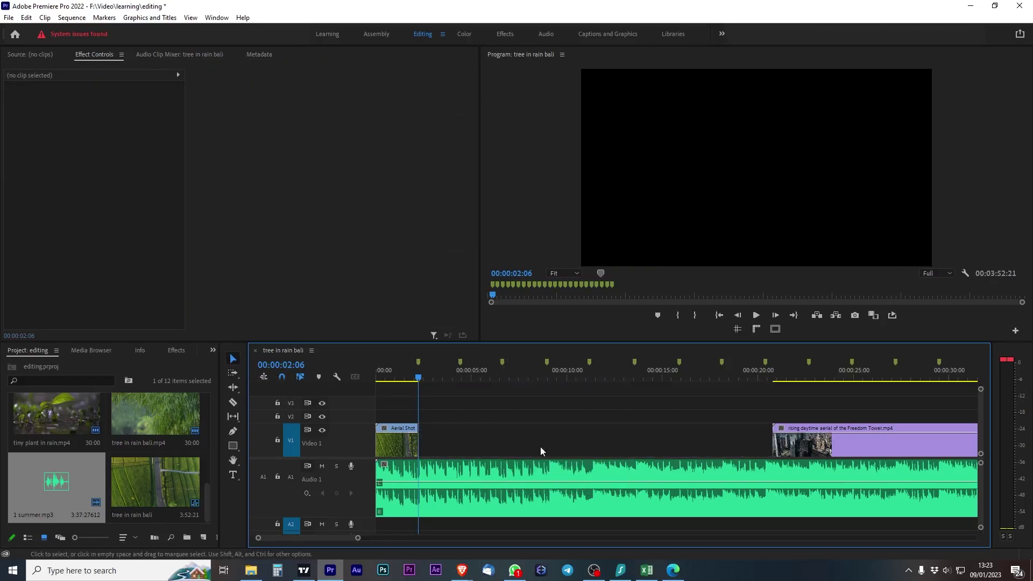
pyautogui.click(564, 442)
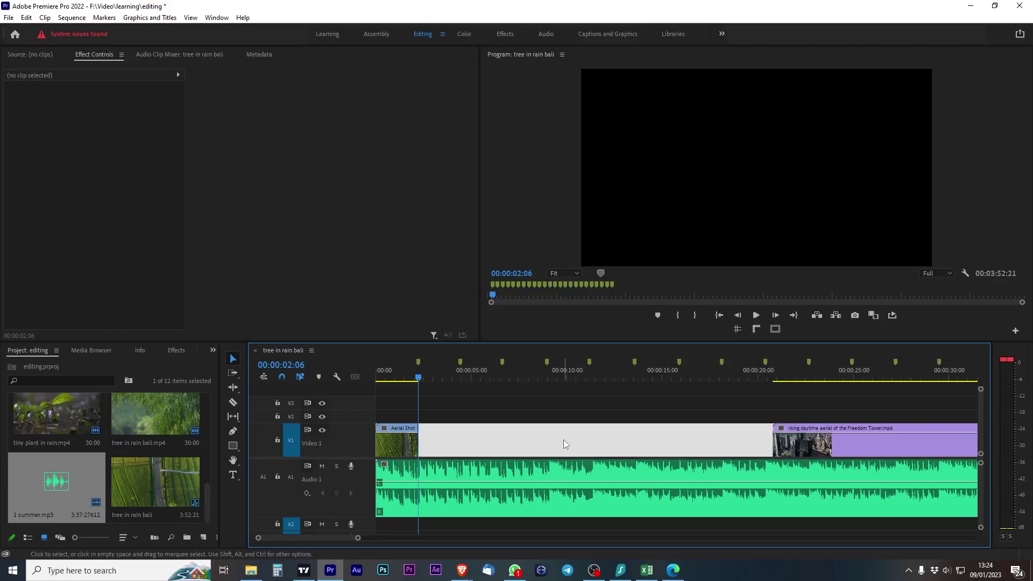
pyautogui.press('Delete')
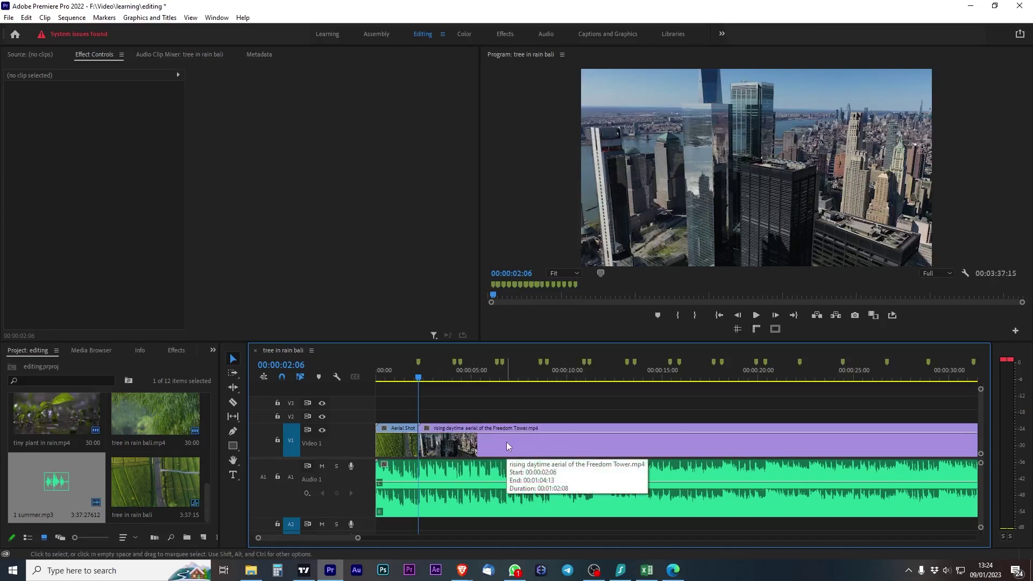
# Step: Move the 308_308-0072 palace clip onto V1 after the farmland opening, pushing later clips right
pyautogui.press('-')
pyautogui.press('-')
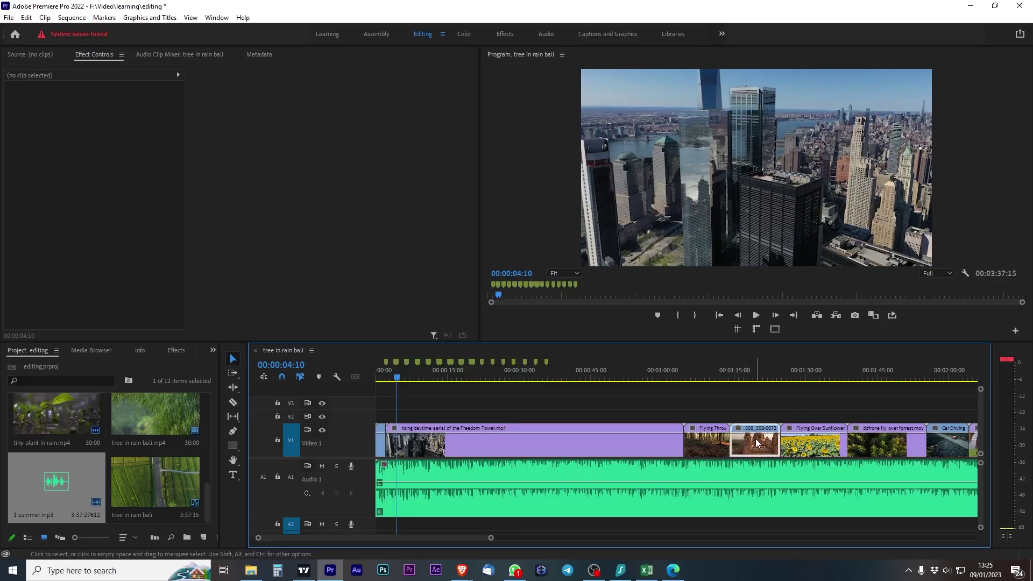
pyautogui.moveTo(755, 438); pyautogui.dragTo(401, 417)
pyautogui.click(454, 428)
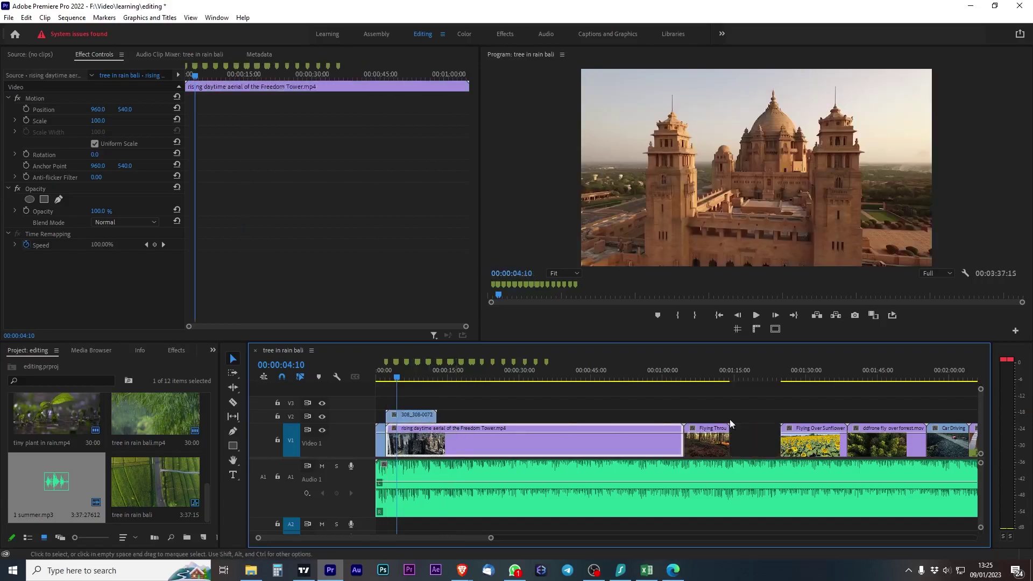
pyautogui.moveTo(745, 418); pyautogui.dragTo(660, 431)
pyautogui.moveTo(419, 420); pyautogui.dragTo(417, 431)
# Step: Play the new opening from the start of the sequence to check the palace placement
pyautogui.press('Home')
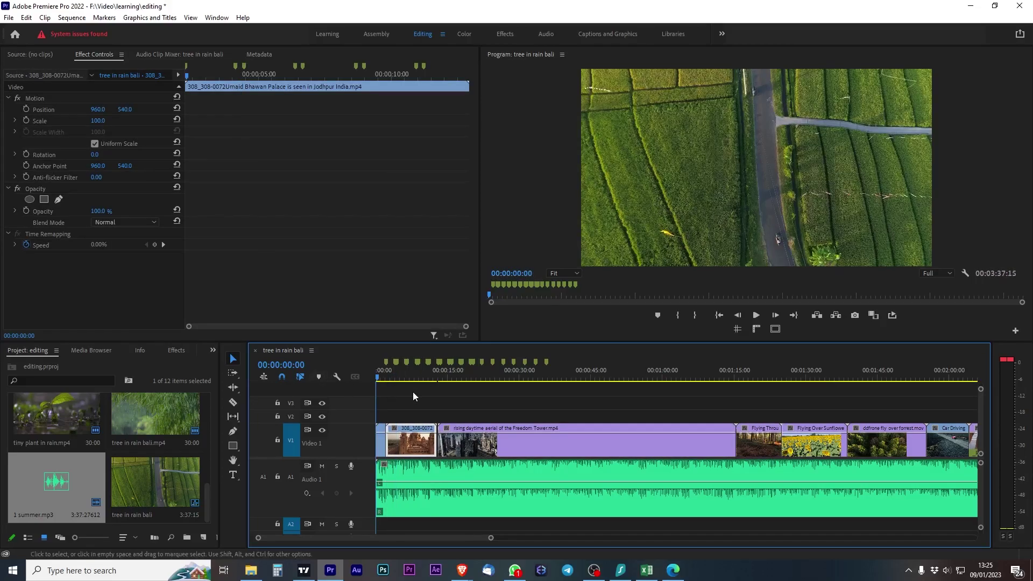
pyautogui.press('space')
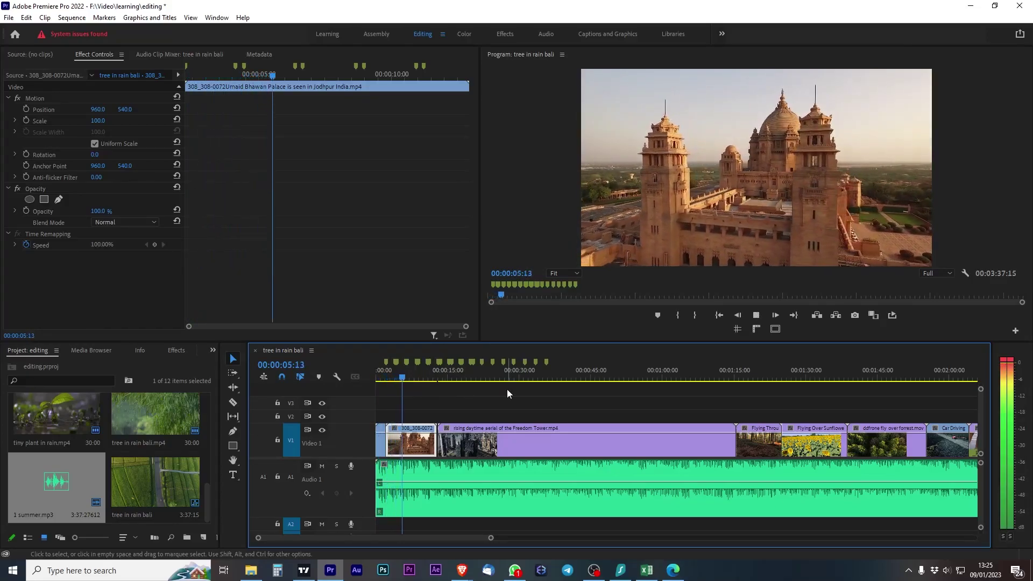
pyautogui.press('space')
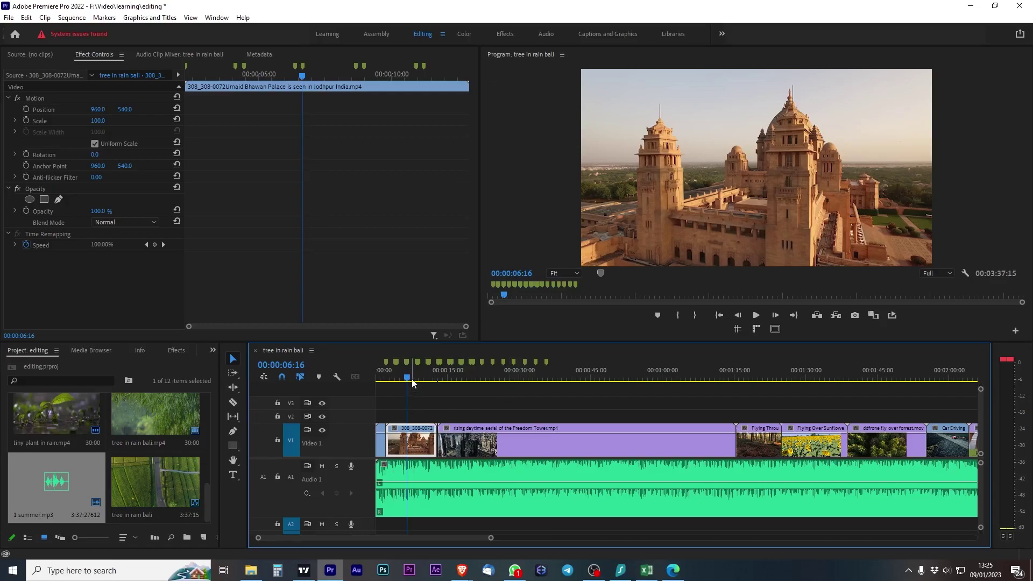
pyautogui.press('=')
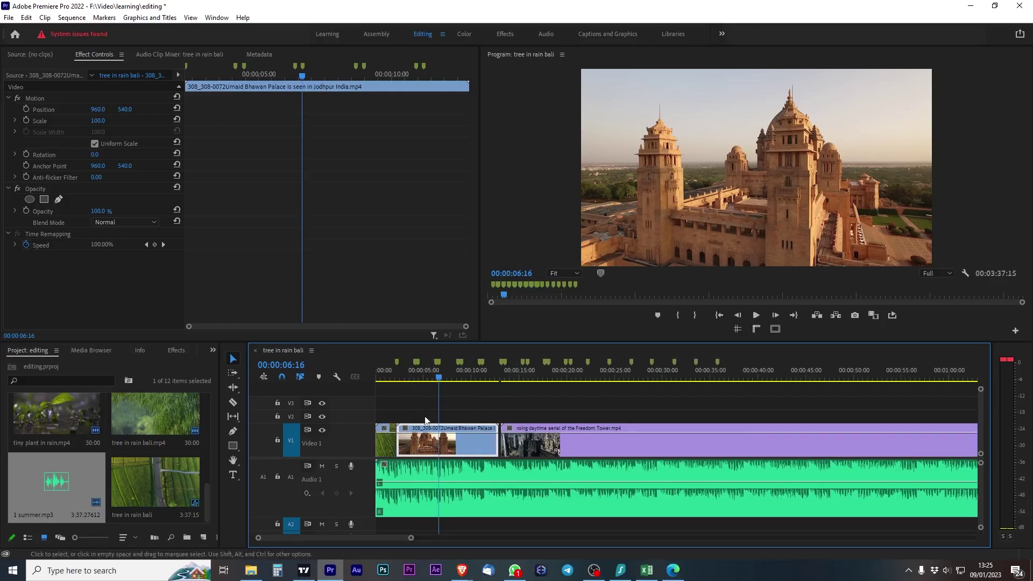
# Step: Apply Reverse Speed to the palace clip in its Speed/Duration settings
pyautogui.rightClick(452, 444)
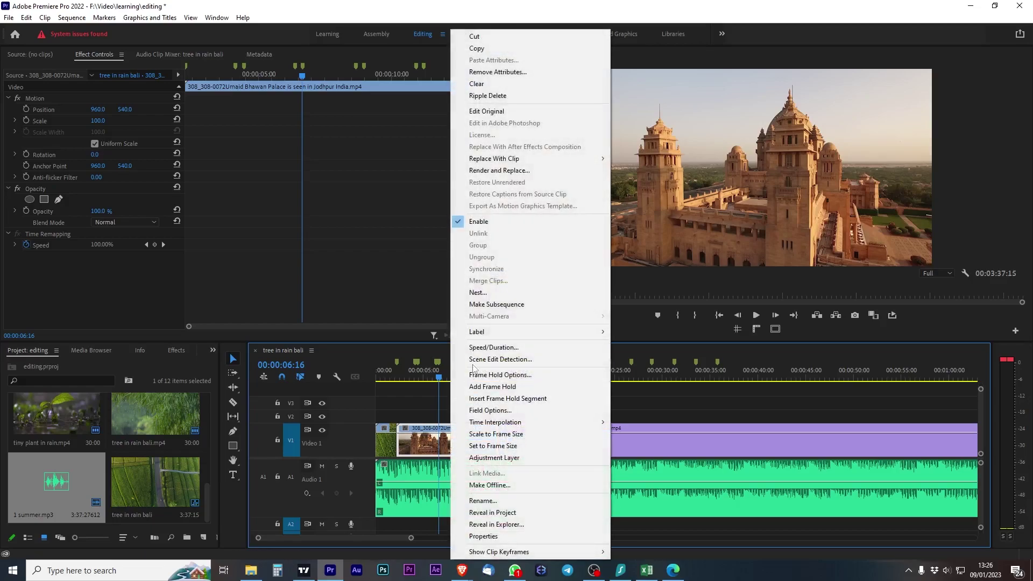
pyautogui.click(479, 349)
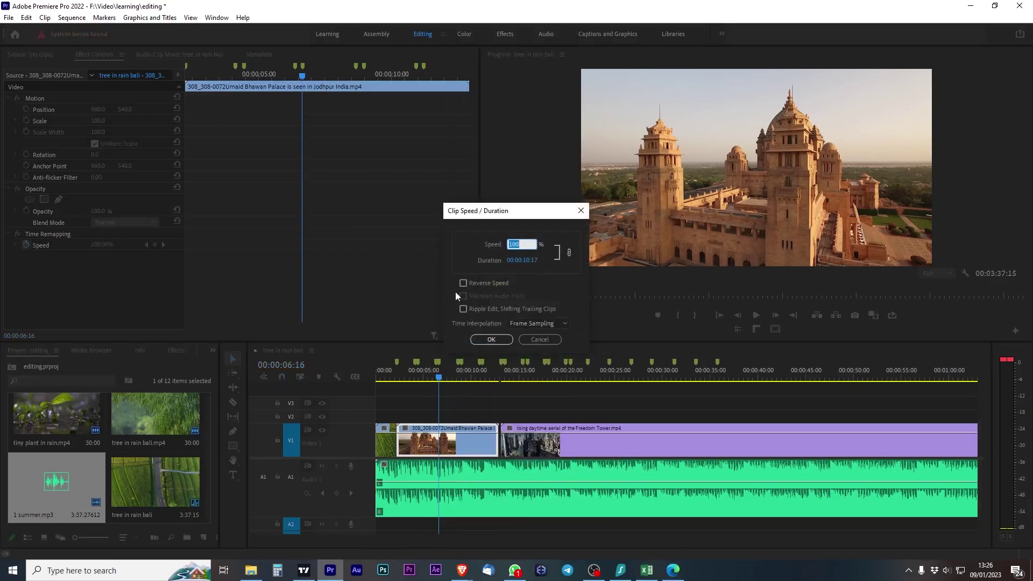
pyautogui.click(462, 283)
pyautogui.click(491, 339)
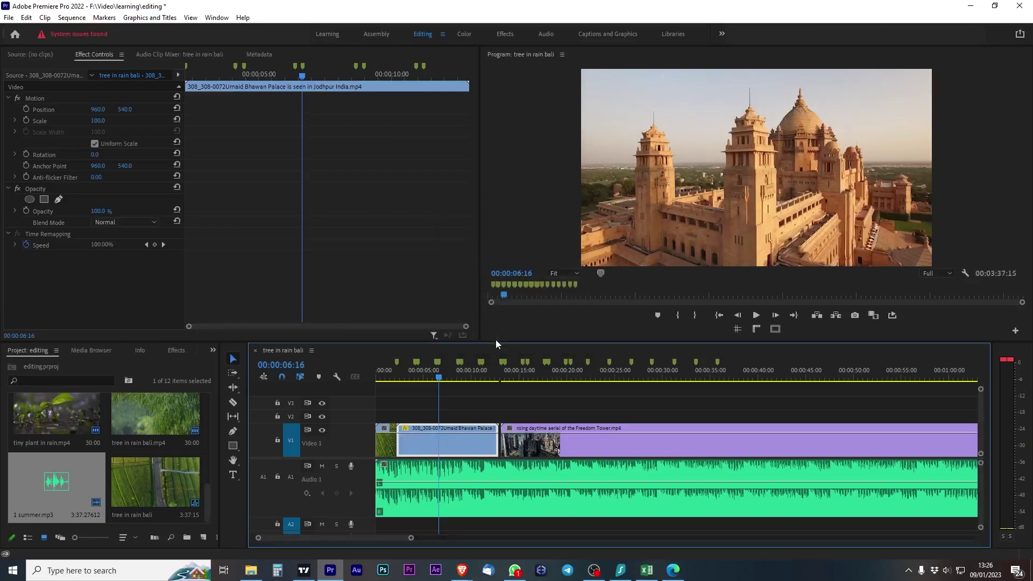
# Step: Play the reversed palace clip from about three seconds in, then return to two seconds
pyautogui.click(408, 379)
pyautogui.press('space')
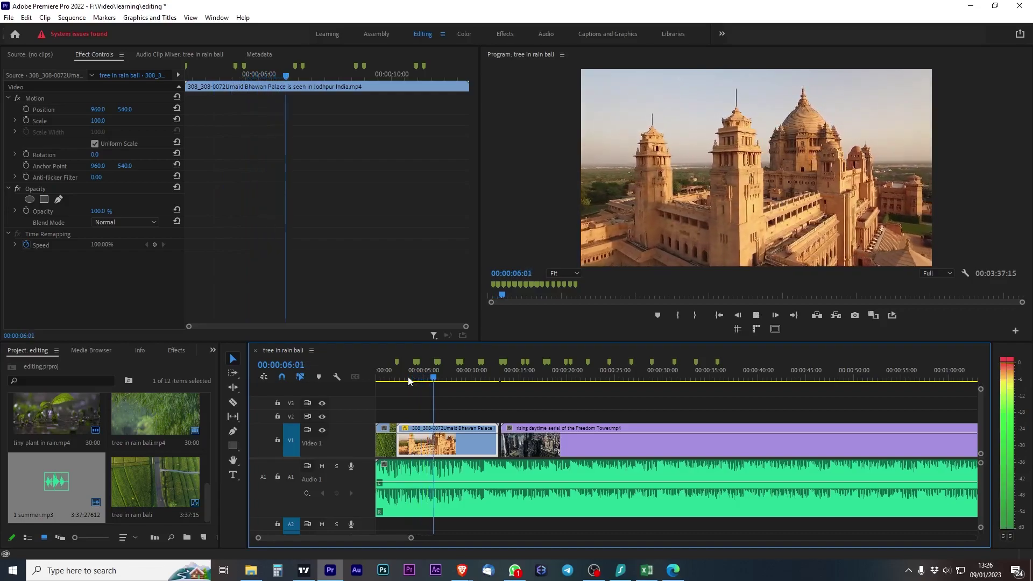
pyautogui.press('space')
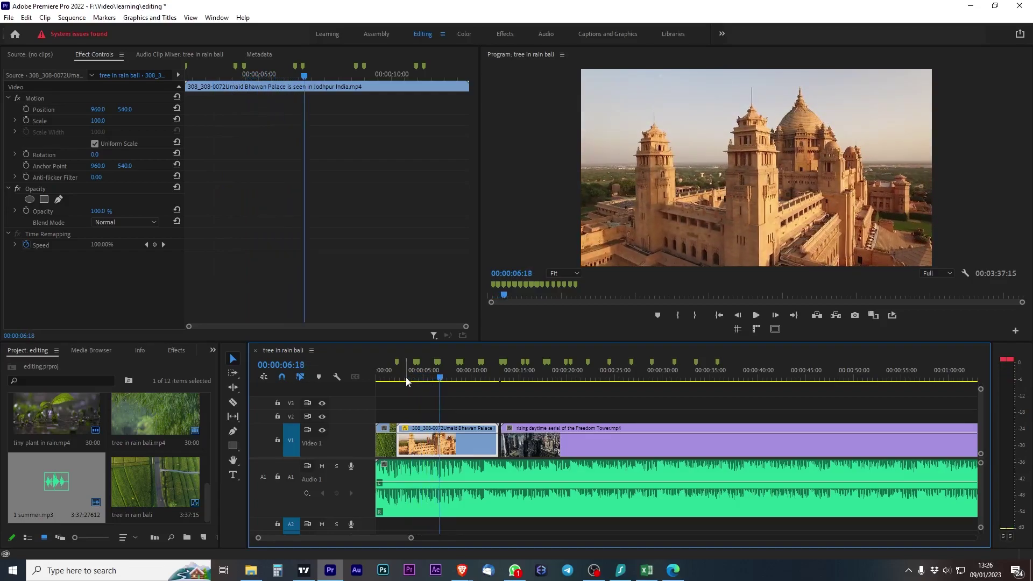
pyautogui.moveTo(406, 381); pyautogui.dragTo(406, 377)
# Step: Split the palace clip at 00:00:04:10 and delete its leftover second half
pyautogui.press('=')
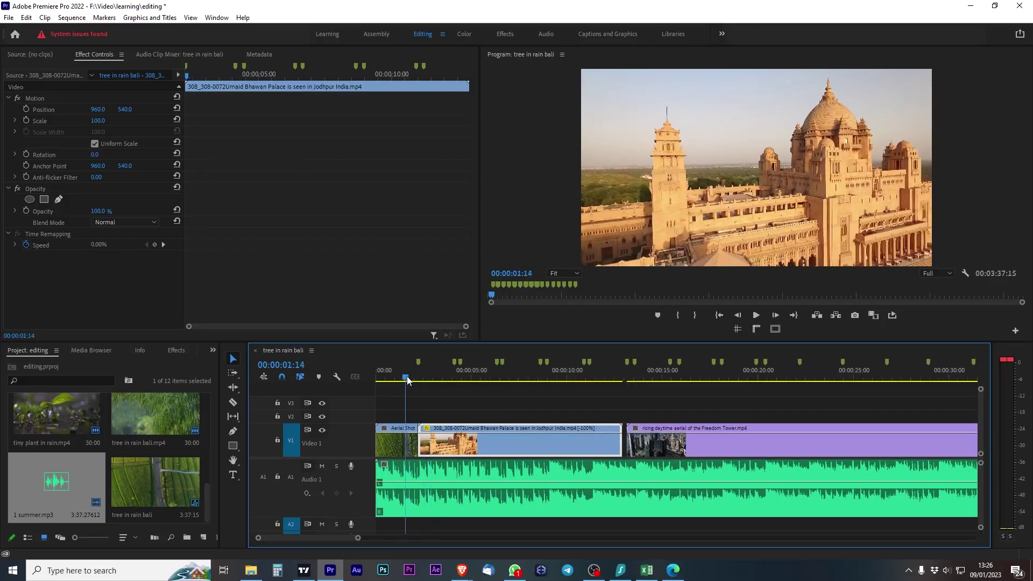
pyautogui.press('space')
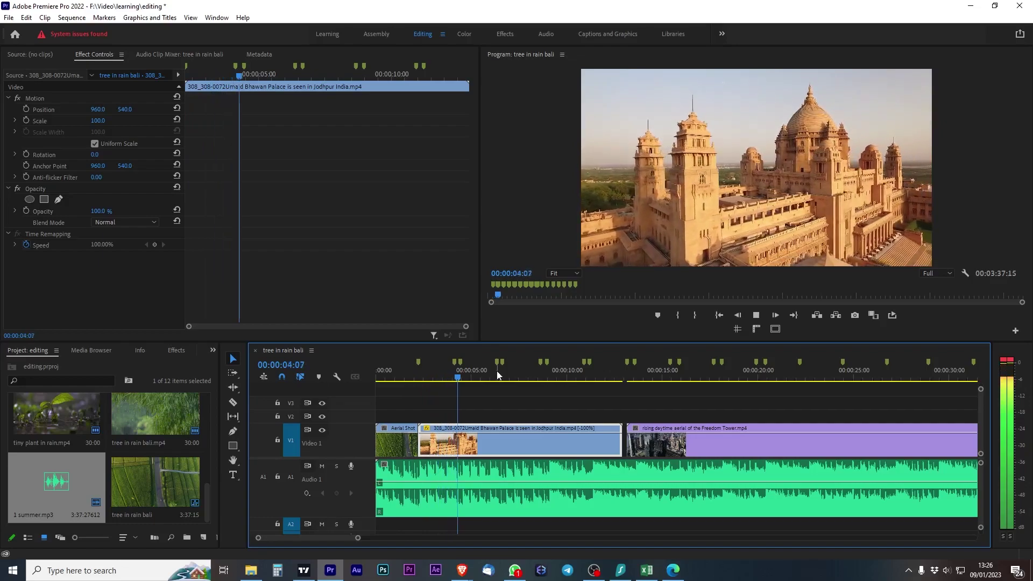
pyautogui.press('space')
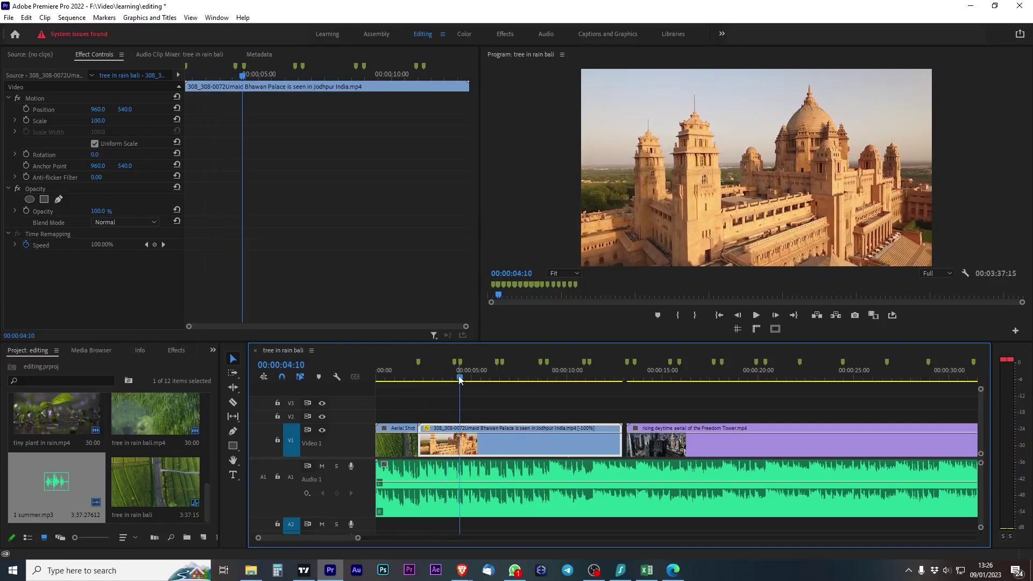
pyautogui.hotkey('ctrl', 'k')
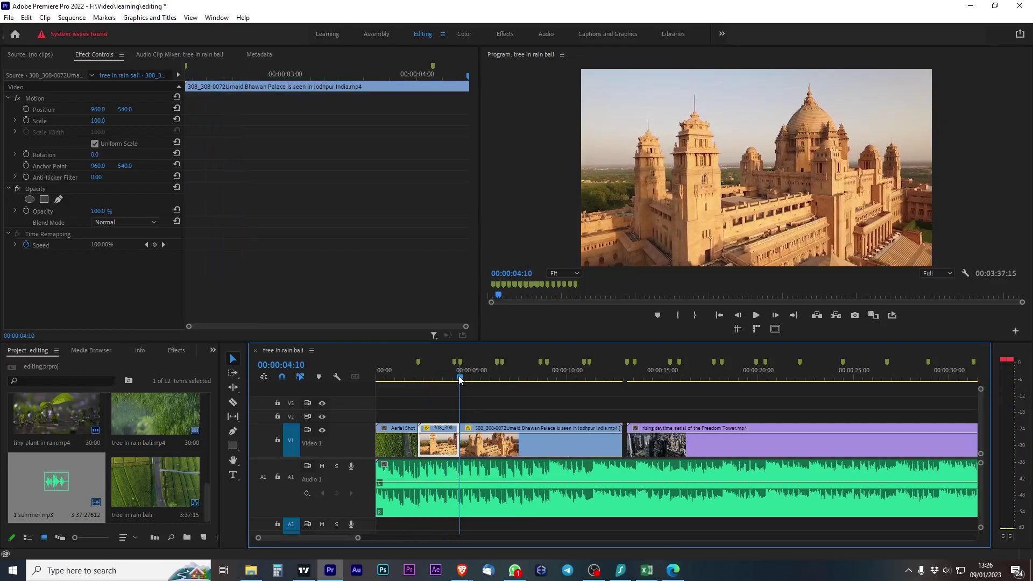
pyautogui.click(537, 450)
pyautogui.press('Delete')
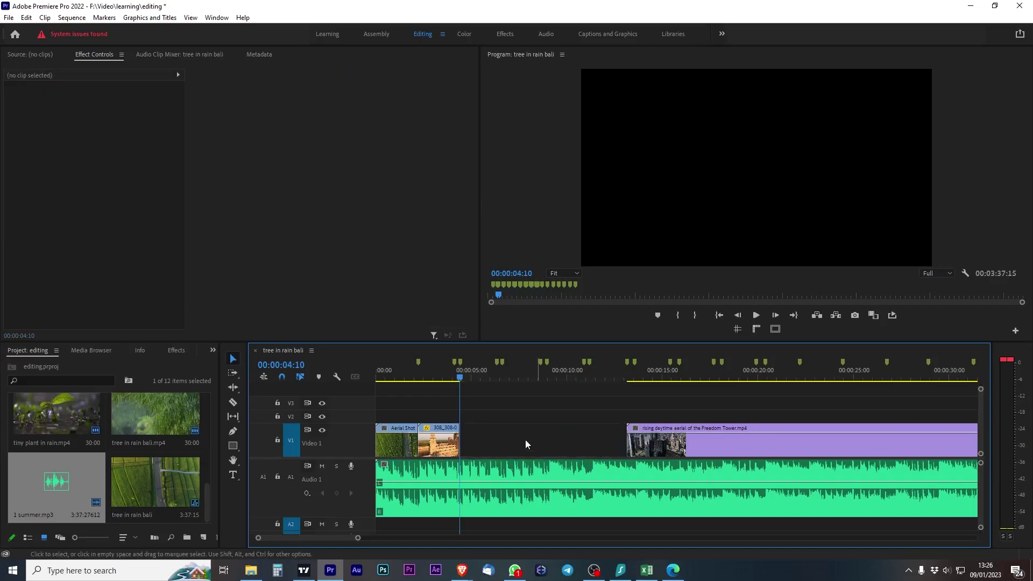
# Step: Play back across the new palace cut into the empty gap
pyautogui.click(416, 377)
pyautogui.press('space')
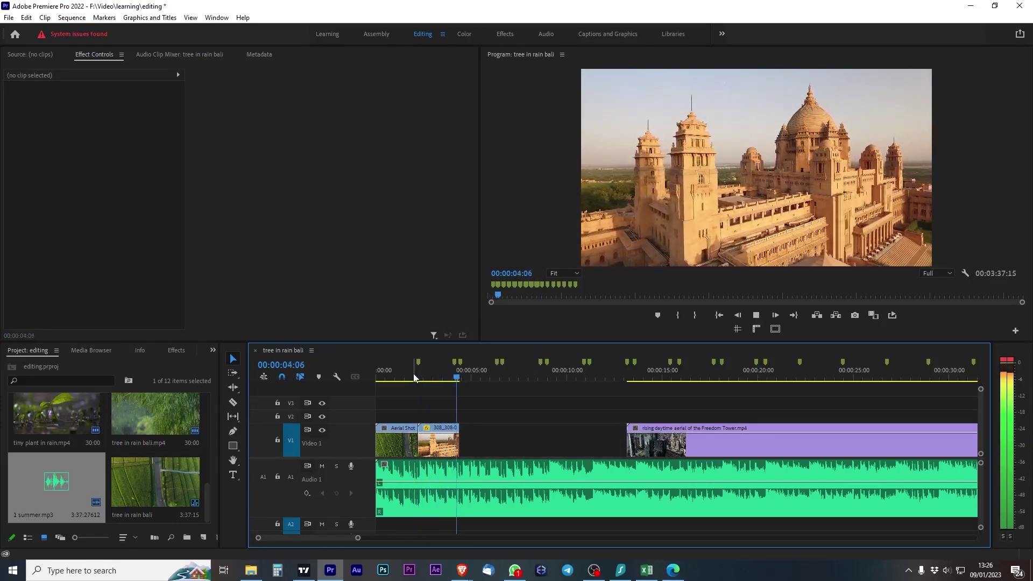
pyautogui.press('space')
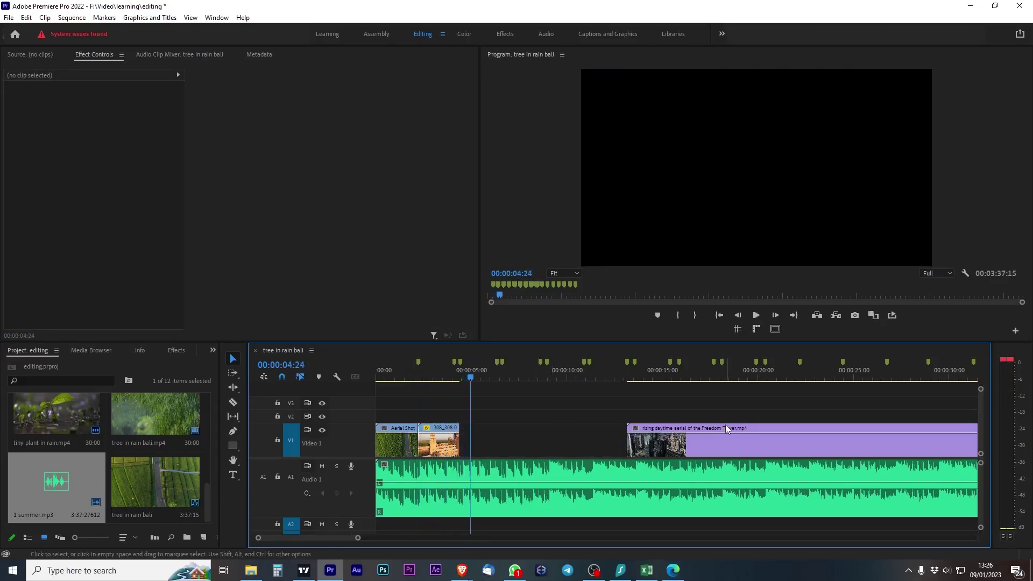
# Step: Slide the Freedom Tower clip left on V1 to meet the palace clip
pyautogui.moveTo(755, 427); pyautogui.dragTo(451, 430)
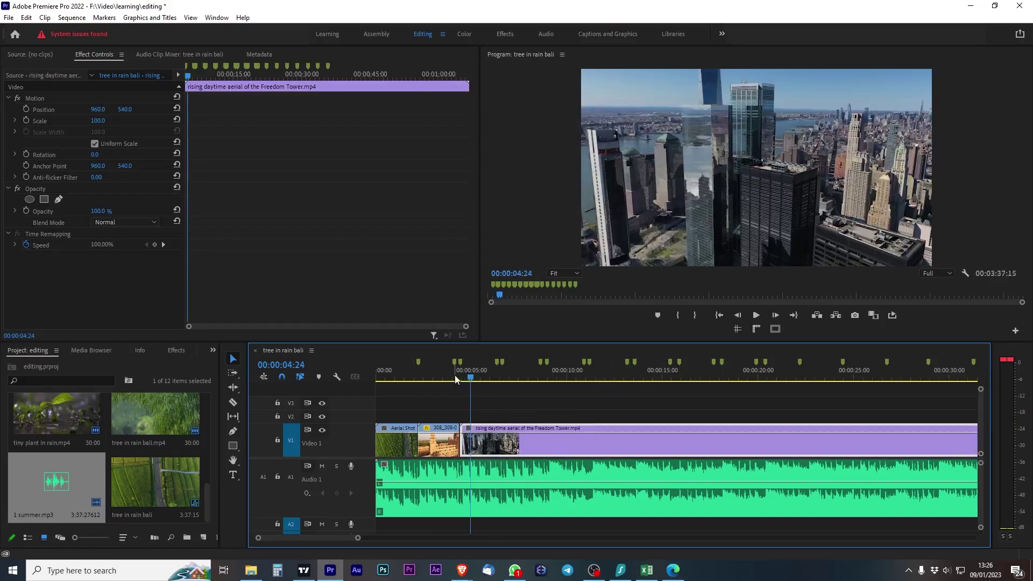
pyautogui.moveTo(455, 379)
pyautogui.mouseDown()
pyautogui.moveTo(484, 379)
pyautogui.moveTo(443, 386)
pyautogui.moveTo(460, 383)
pyautogui.mouseUp()
pyautogui.press('=')
pyautogui.press('=')
pyautogui.press('=')
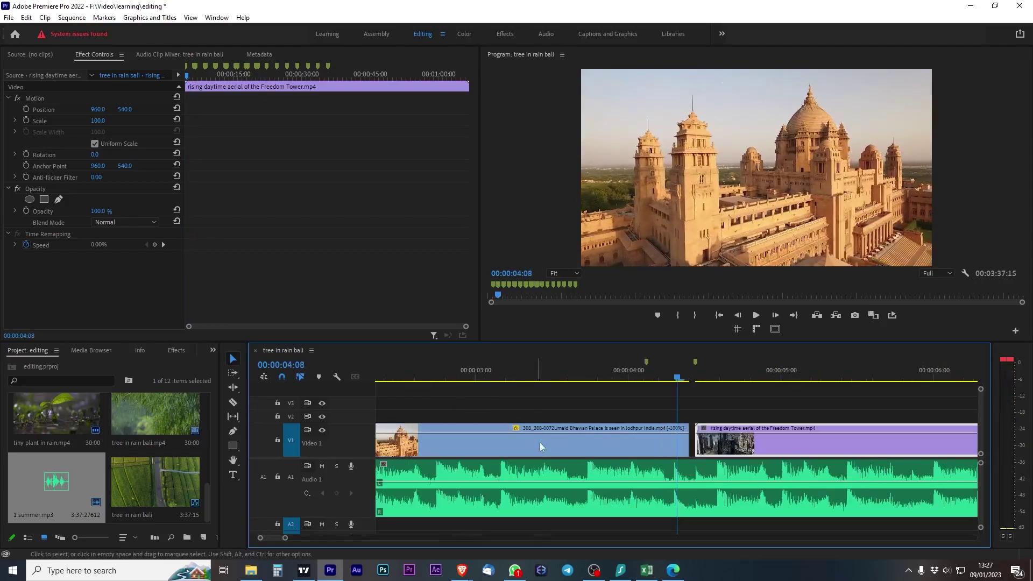
pyautogui.moveTo(730, 431); pyautogui.dragTo(724, 429)
pyautogui.click(684, 377)
# Step: Trim the Freedom Tower clip's start so it begins right at the palace cut
pyautogui.press('-')
pyautogui.press('-')
pyautogui.press('-')
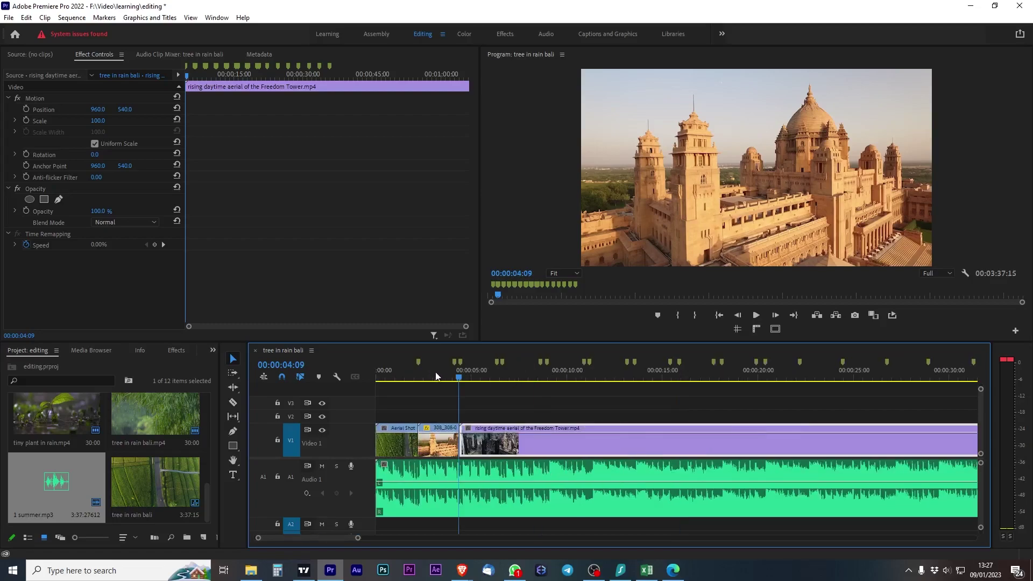
pyautogui.moveTo(440, 376); pyautogui.dragTo(461, 379)
pyautogui.press('=')
pyautogui.press('=')
pyautogui.press('=')
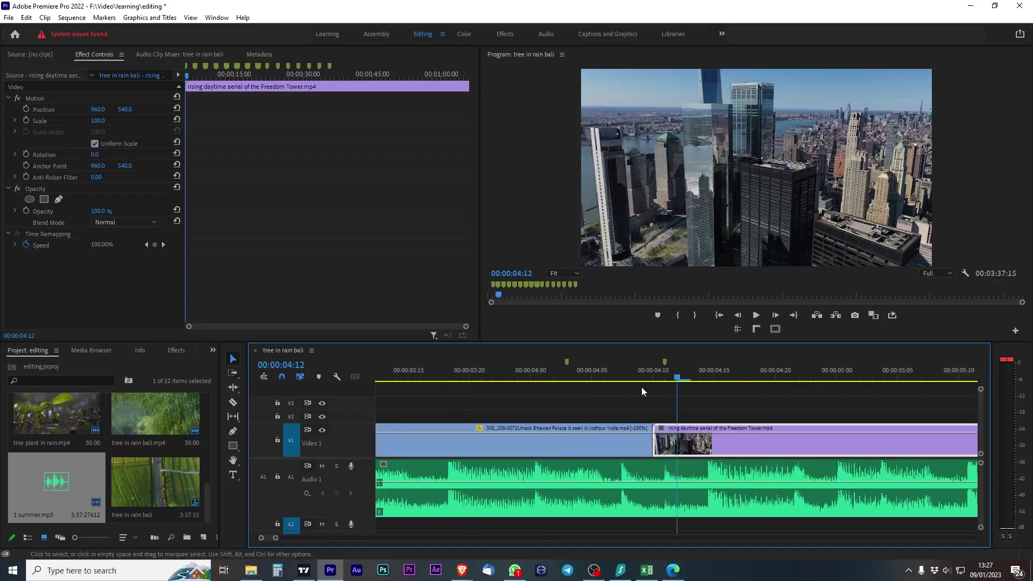
pyautogui.click(665, 378)
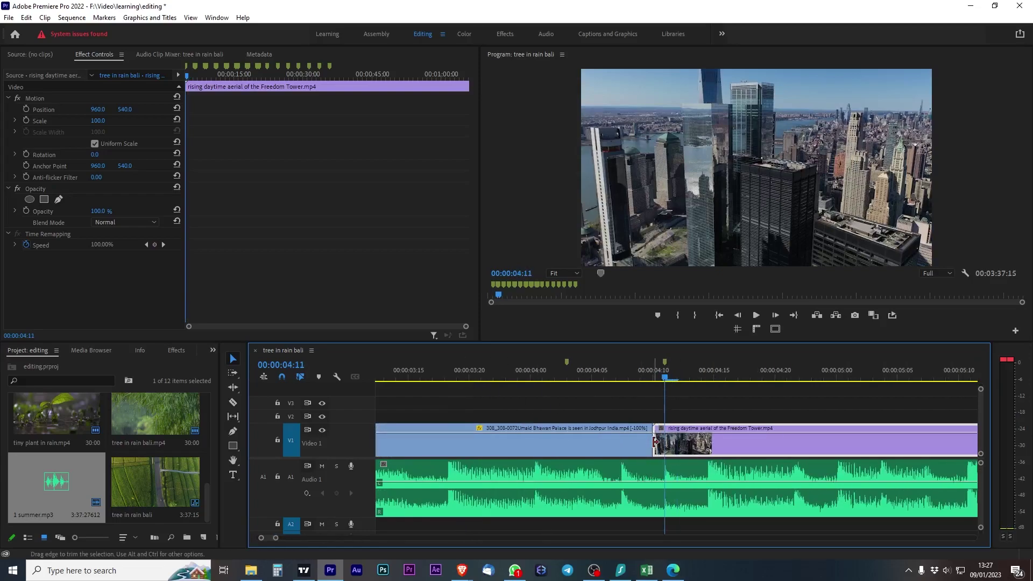
pyautogui.moveTo(655, 441); pyautogui.dragTo(658, 438)
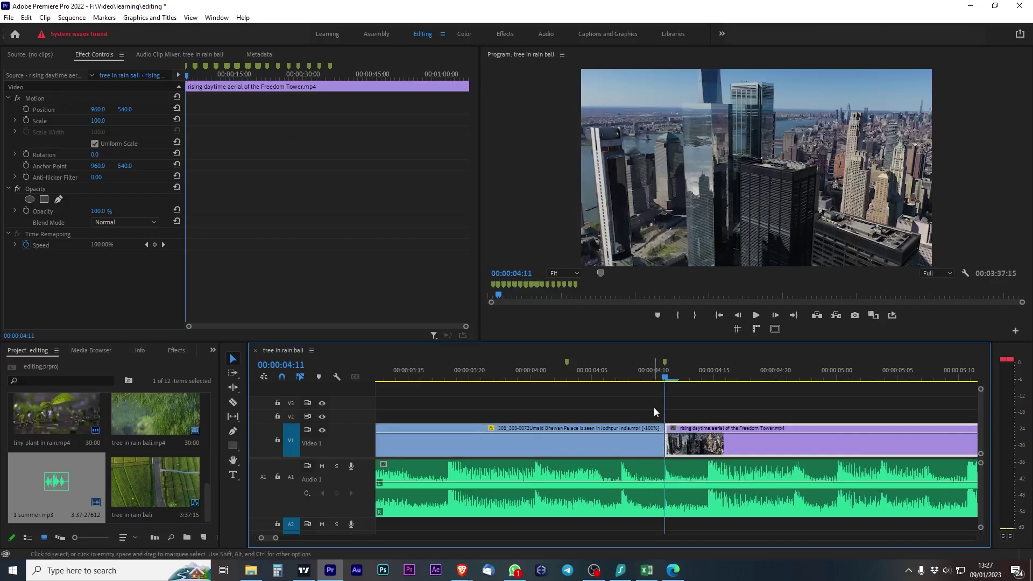
# Step: Play and scrub across the palace-to-Freedom Tower cut around 00:00:04:04 to review it
pyautogui.press('-')
pyautogui.press('-')
pyautogui.press('-')
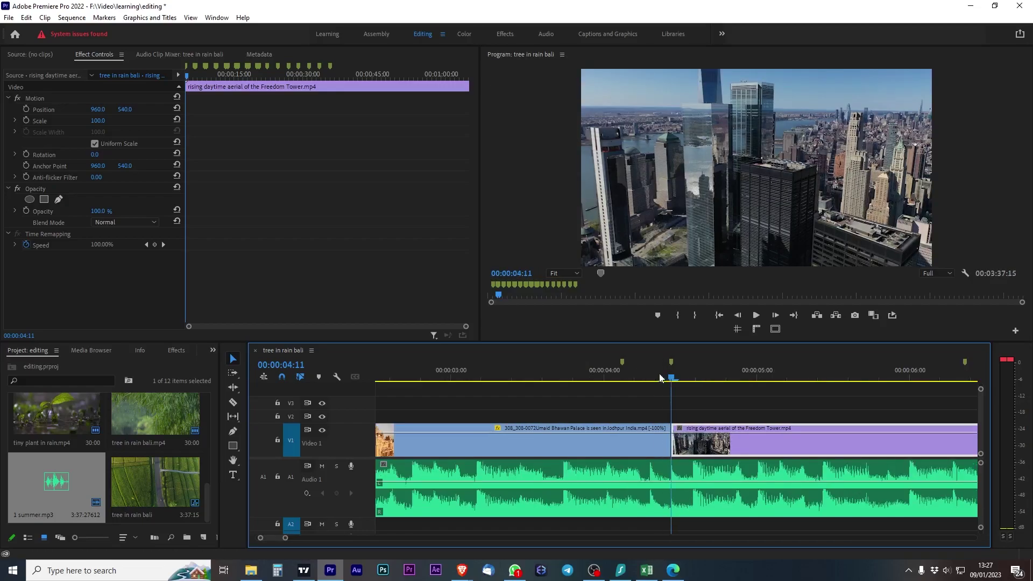
pyautogui.moveTo(565, 387); pyautogui.dragTo(512, 381)
pyautogui.press('space')
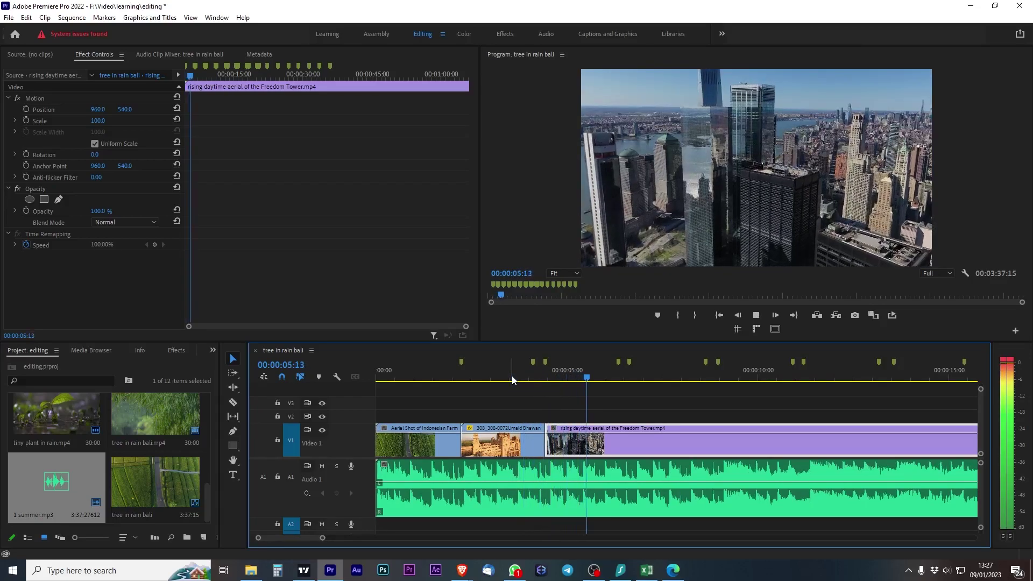
pyautogui.press('space')
pyautogui.click(535, 379)
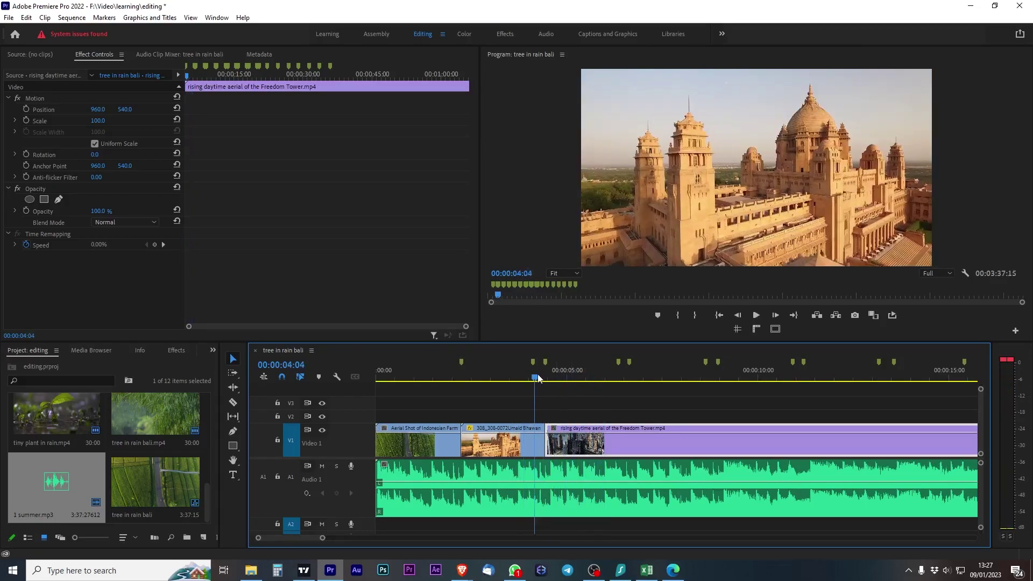
pyautogui.moveTo(538, 378); pyautogui.dragTo(503, 382)
# Step: Mark the music beats with M during playback, then park the playhead at 00:00:05:00
pyautogui.press('space')
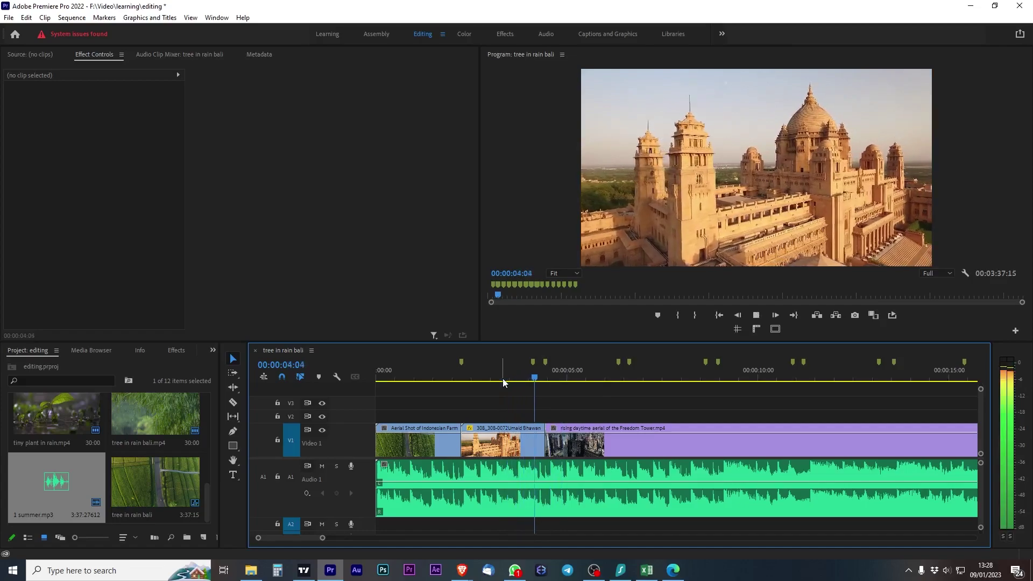
pyautogui.press('m')
pyautogui.press('m')
pyautogui.press('space')
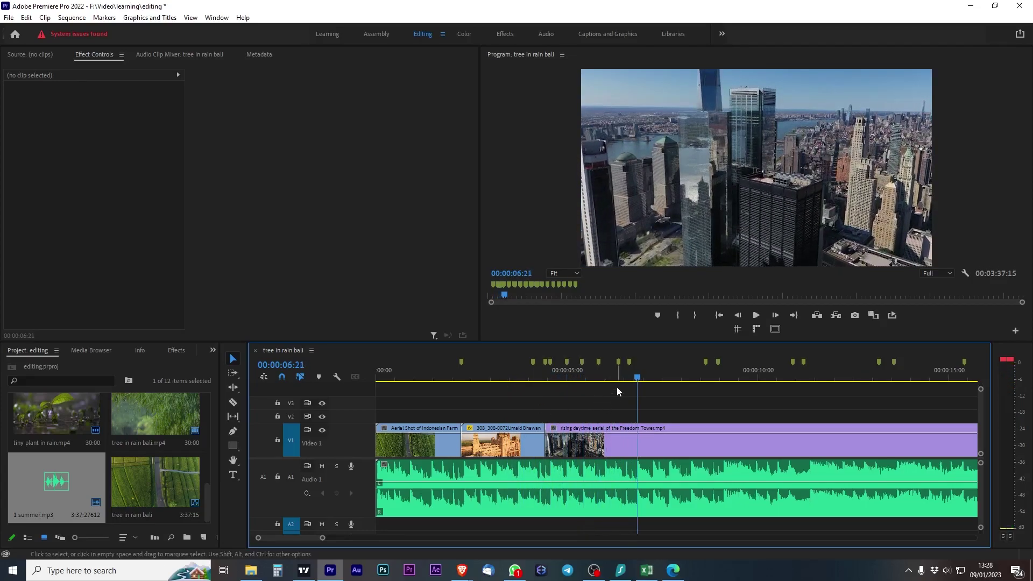
pyautogui.click(548, 375)
pyautogui.moveTo(548, 375); pyautogui.dragTo(568, 380)
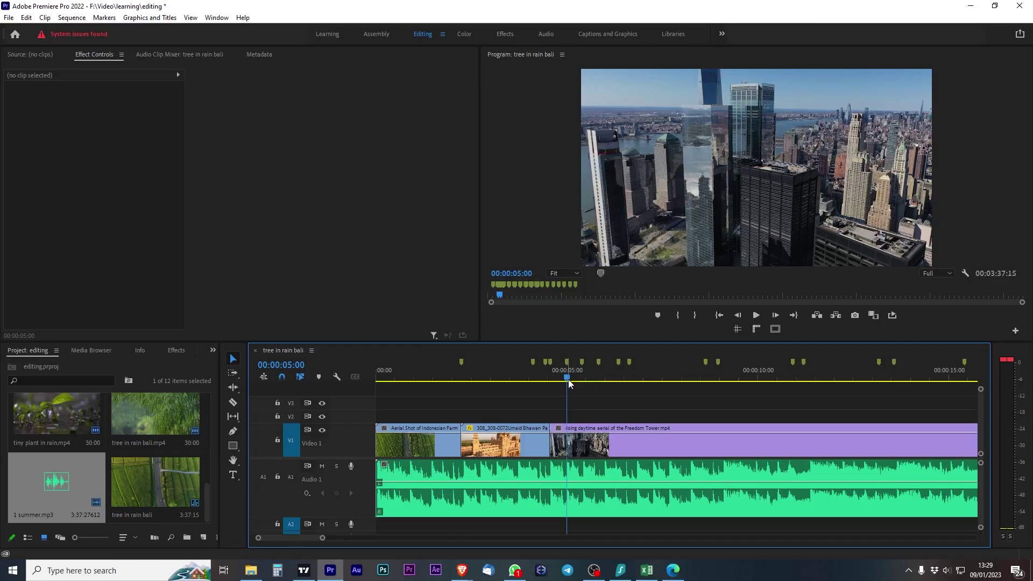
# Step: Split Freedom Tower at 00:00:05:00, trim the next piece's head and slide it left
pyautogui.hotkey('ctrl', 'k')
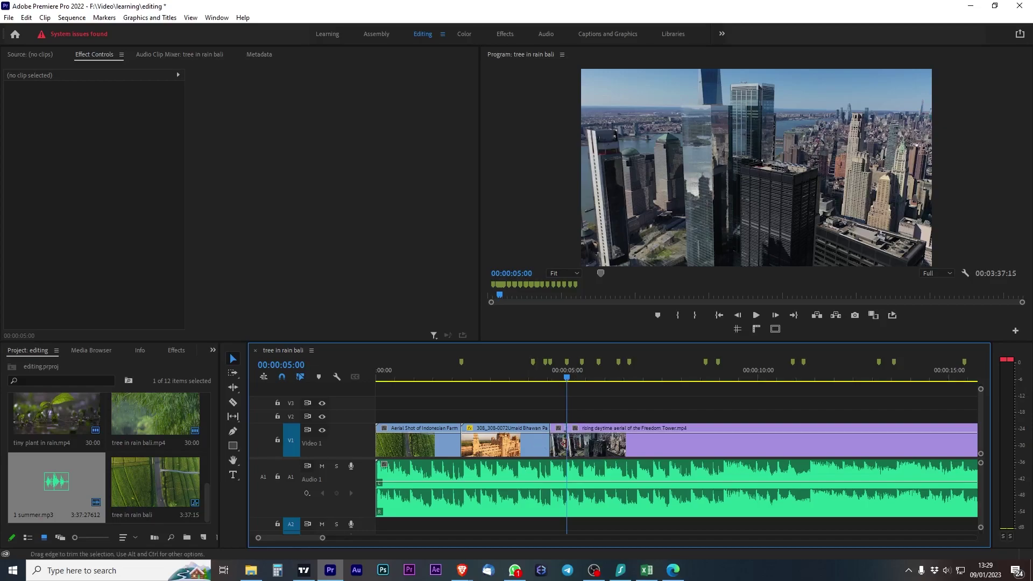
pyautogui.moveTo(572, 441); pyautogui.dragTo(656, 437)
pyautogui.moveTo(724, 442); pyautogui.dragTo(636, 441)
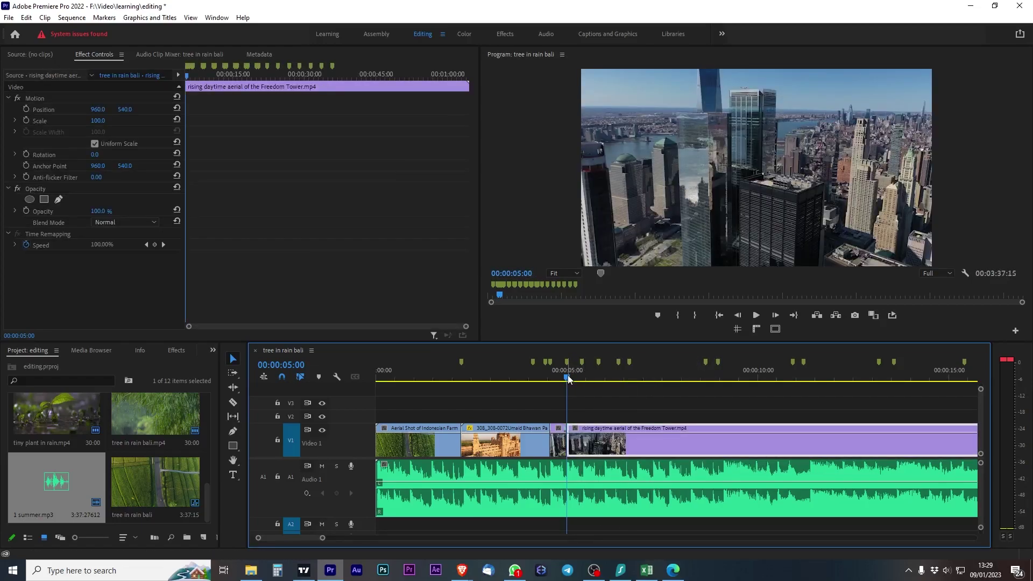
pyautogui.moveTo(568, 379); pyautogui.dragTo(582, 379)
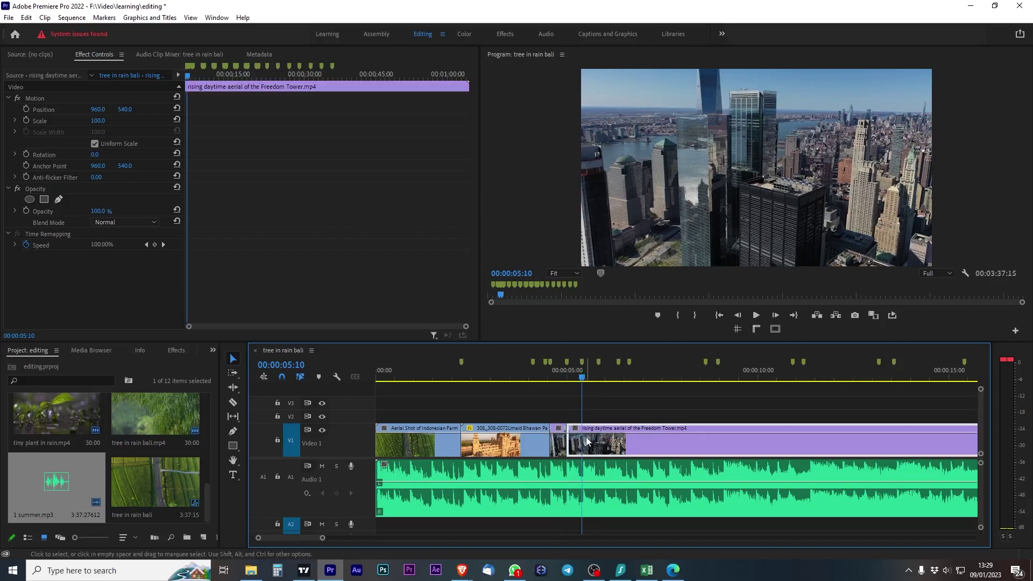
pyautogui.moveTo(586, 442); pyautogui.dragTo(628, 440)
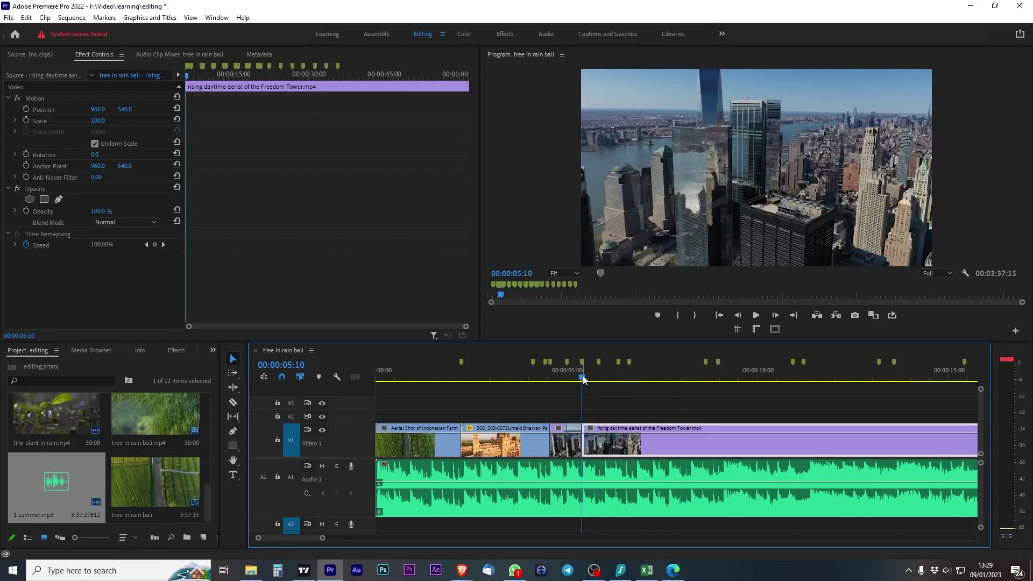
# Step: Split again at 00:00:05:21, trim five frames off the new piece and close the gap
pyautogui.moveTo(584, 380); pyautogui.dragTo(598, 380)
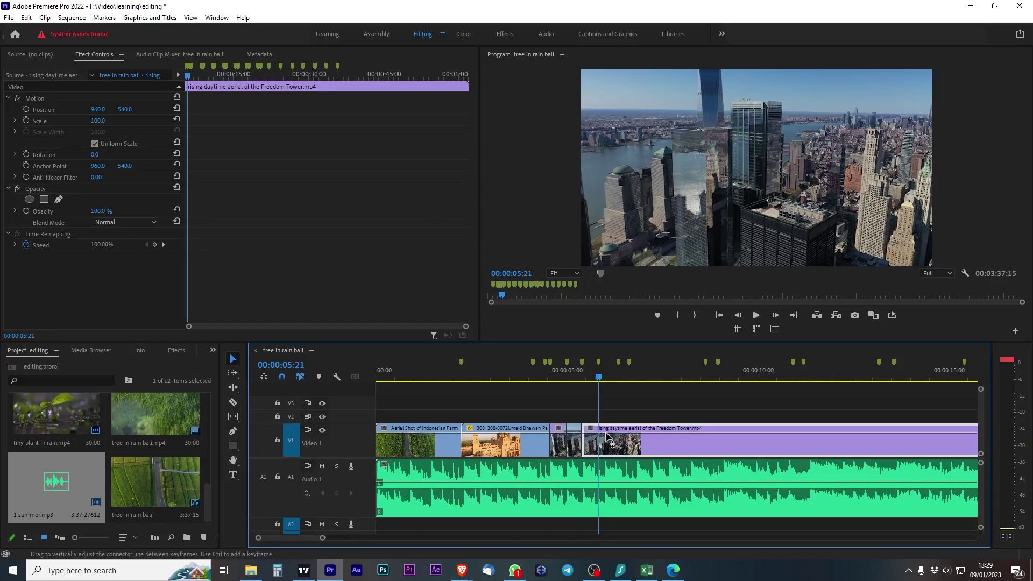
pyautogui.hotkey('ctrl', 'k')
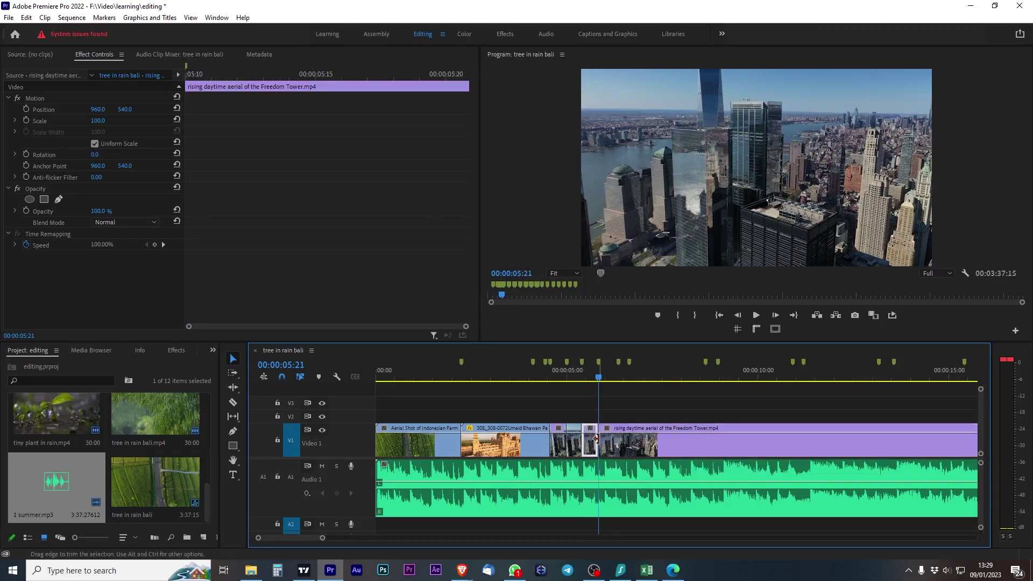
pyautogui.moveTo(599, 442); pyautogui.dragTo(692, 441)
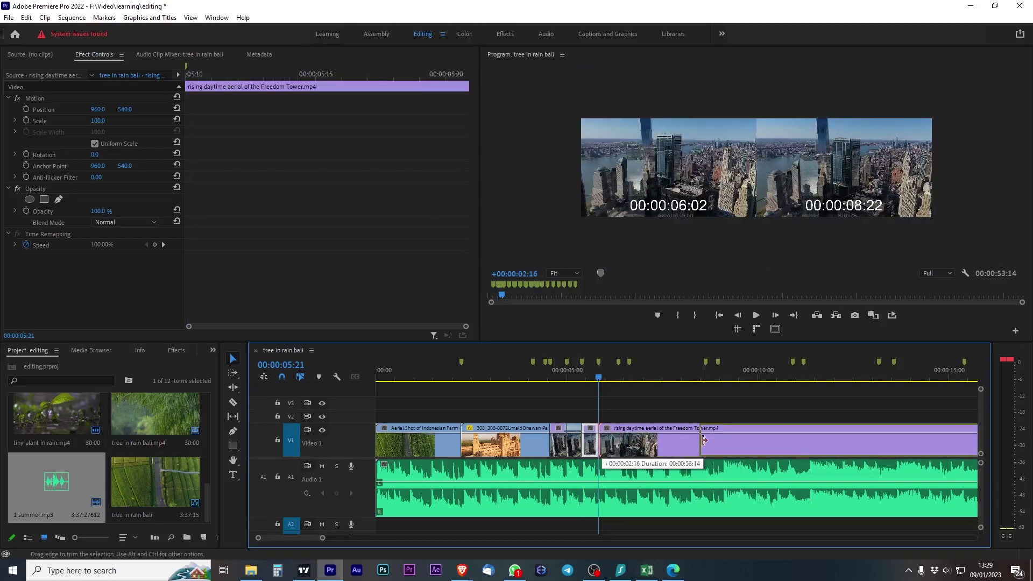
pyautogui.moveTo(703, 441); pyautogui.dragTo(559, 433)
pyautogui.moveTo(598, 378); pyautogui.dragTo(494, 377)
# Step: Play back the edited section from about three seconds to check the beat-timed cuts
pyautogui.press('space')
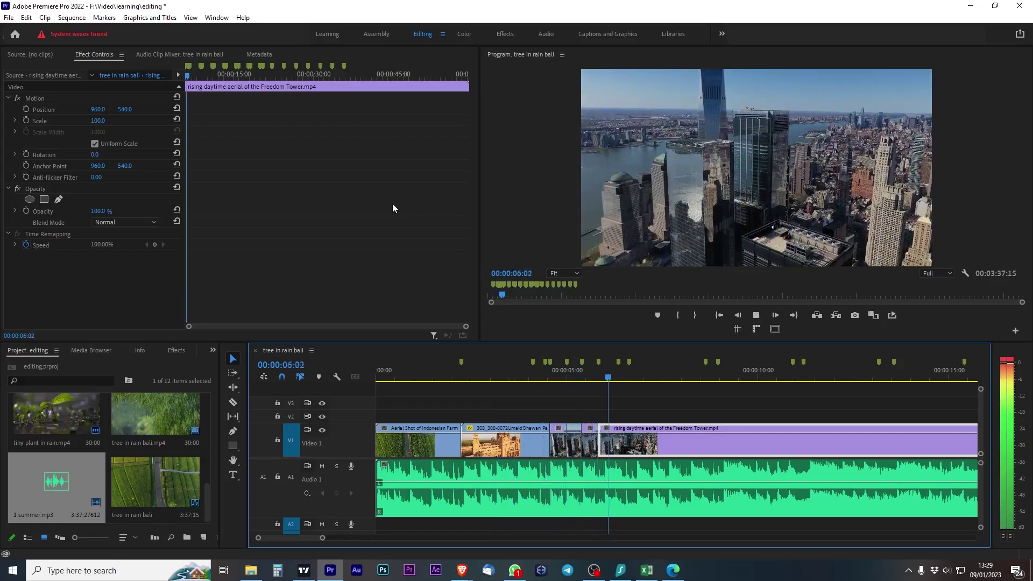
pyautogui.press('space')
pyautogui.moveTo(545, 378); pyautogui.dragTo(497, 378)
pyautogui.press('space')
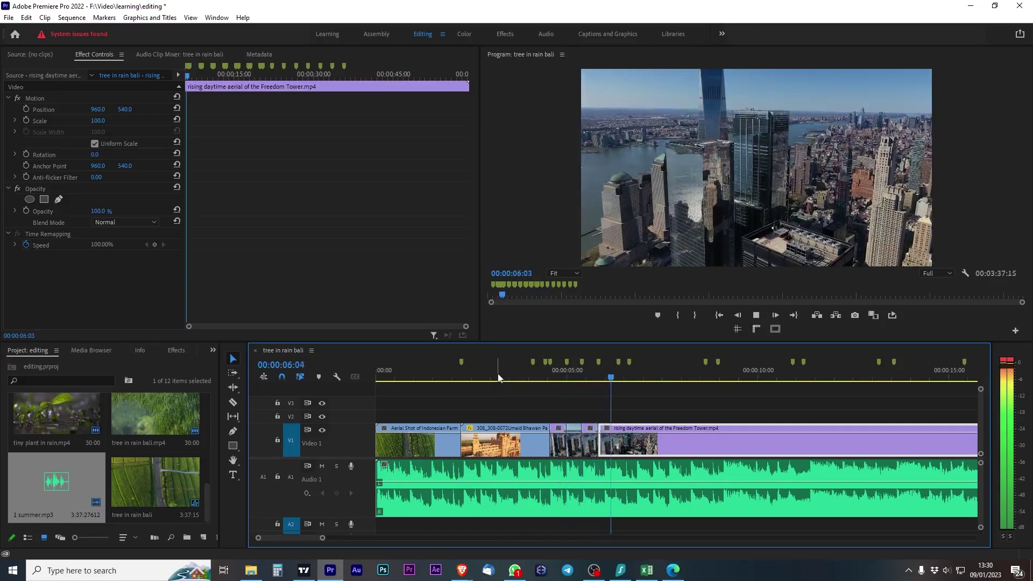
pyautogui.press('space')
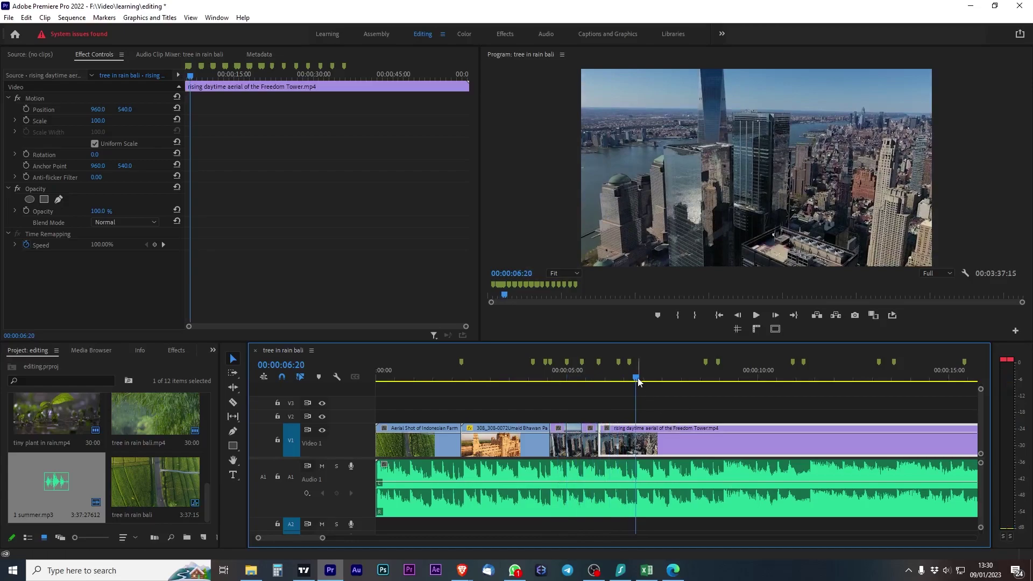
# Step: Split the Freedom Tower footage at 00:00:06:16 and delete the leftover part
pyautogui.moveTo(637, 378); pyautogui.dragTo(632, 380)
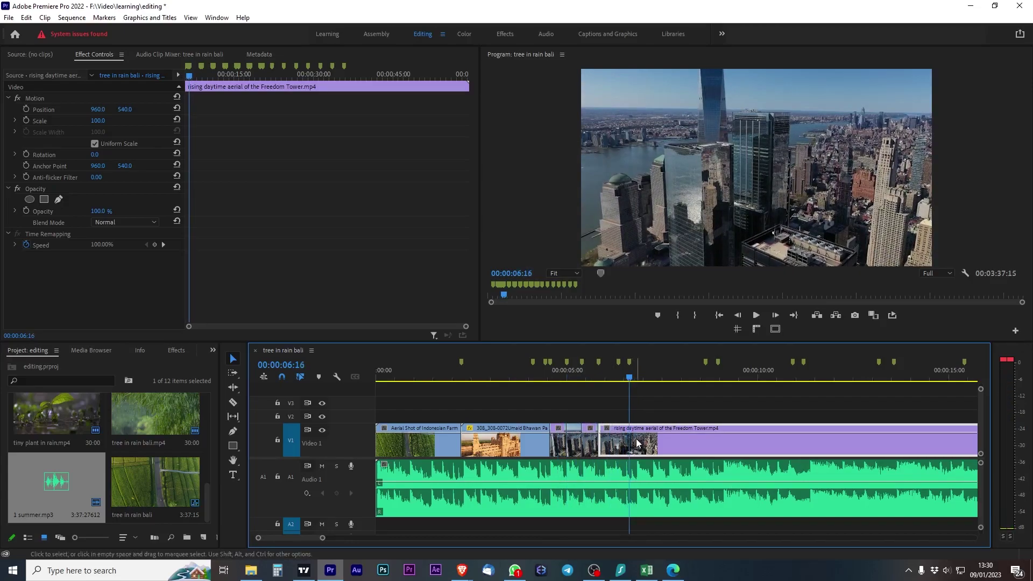
pyautogui.hotkey('ctrl', 'k')
pyautogui.click(694, 440)
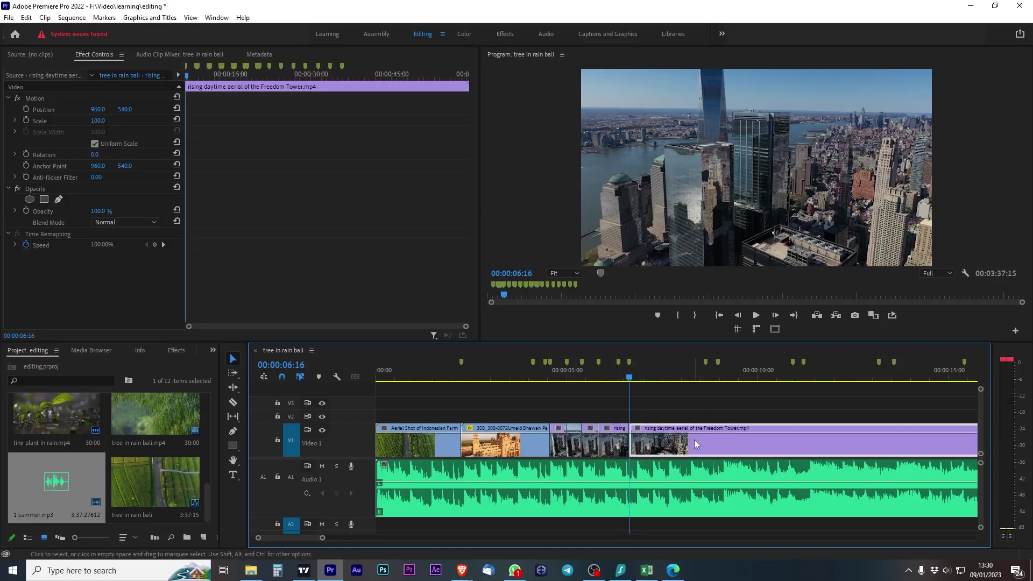
pyautogui.press('Delete')
pyautogui.press('-')
pyautogui.press('-')
pyautogui.press('-')
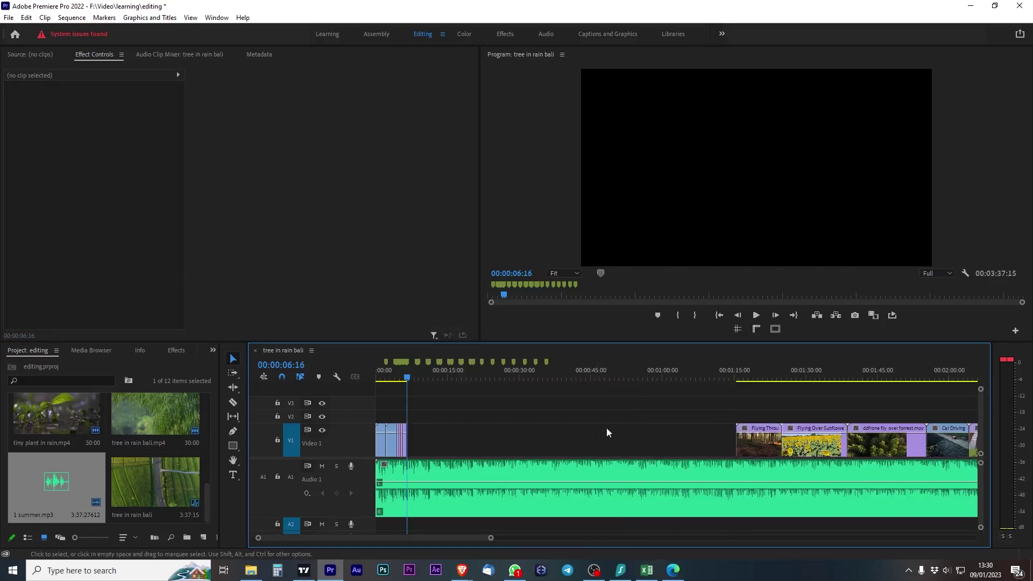
pyautogui.moveTo(816, 414); pyautogui.dragTo(468, 440)
pyautogui.click(409, 377)
pyautogui.press('=')
pyautogui.press('=')
pyautogui.press('=')
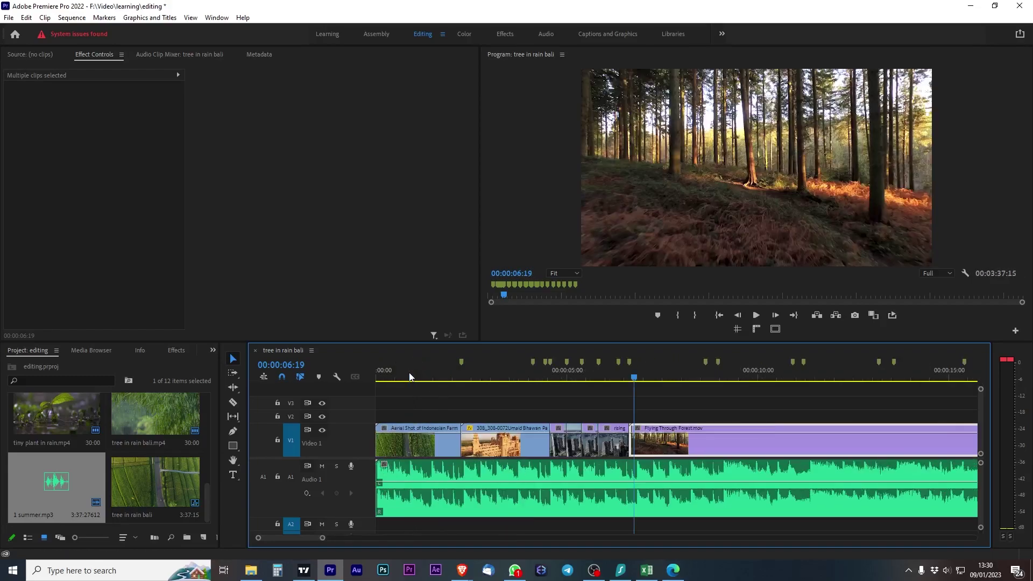
pyautogui.press('-')
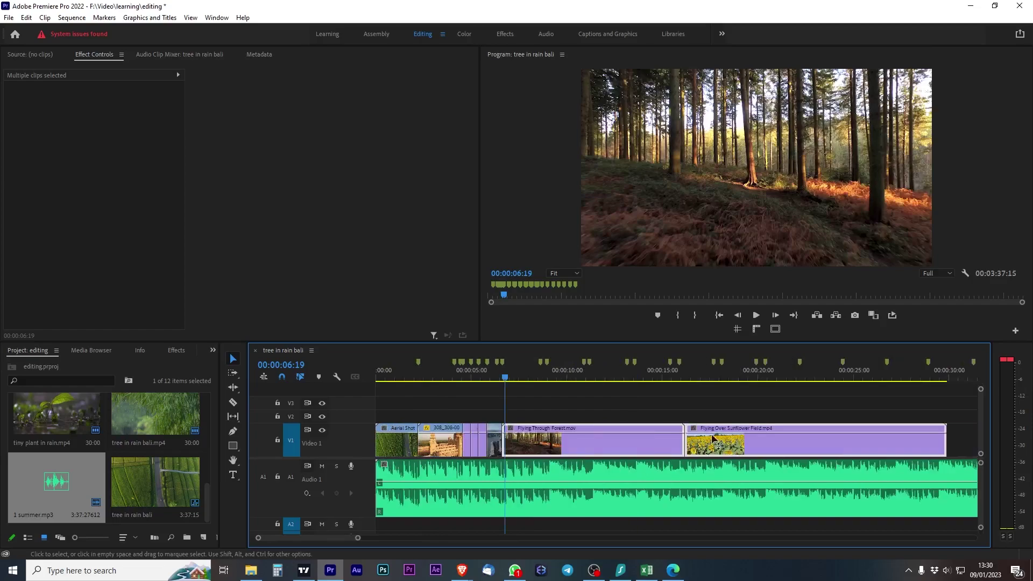
pyautogui.moveTo(506, 377)
pyautogui.mouseDown()
pyautogui.moveTo(478, 376)
pyautogui.moveTo(488, 382)
pyautogui.mouseUp()
pyautogui.press('space')
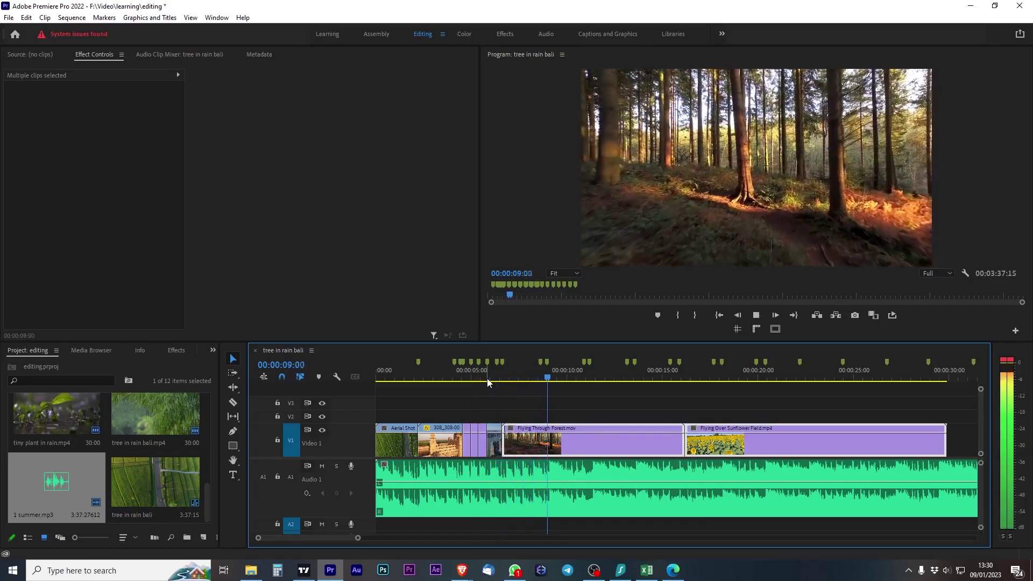
pyautogui.press('space')
pyautogui.click(504, 378)
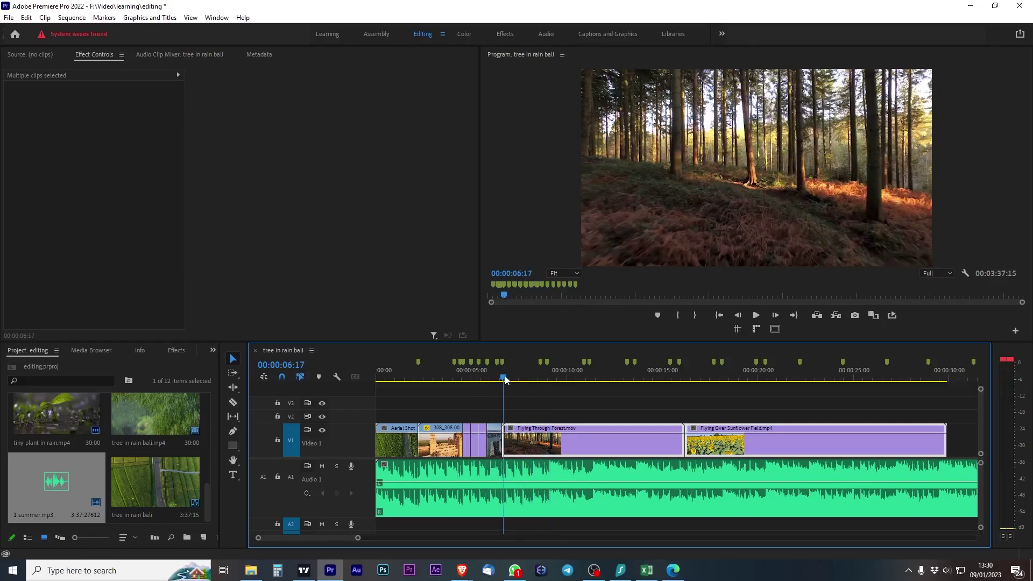
pyautogui.moveTo(505, 379)
pyautogui.mouseDown()
pyautogui.moveTo(535, 378)
pyautogui.moveTo(496, 378)
pyautogui.mouseUp()
pyautogui.press('space')
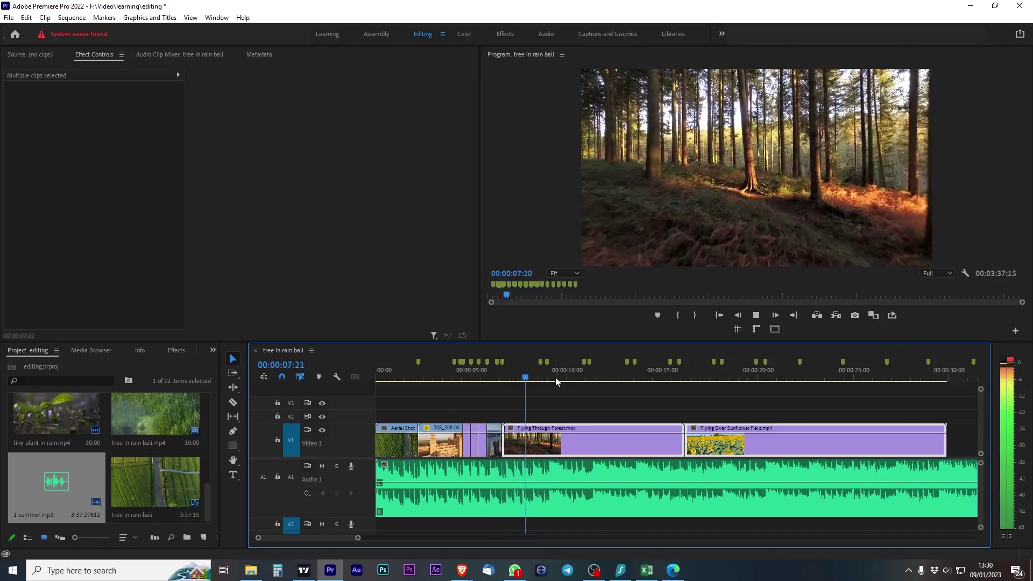
pyautogui.press('space')
pyautogui.moveTo(536, 377)
pyautogui.mouseDown()
pyautogui.moveTo(509, 379)
pyautogui.moveTo(550, 376)
pyautogui.moveTo(529, 379)
pyautogui.mouseUp()
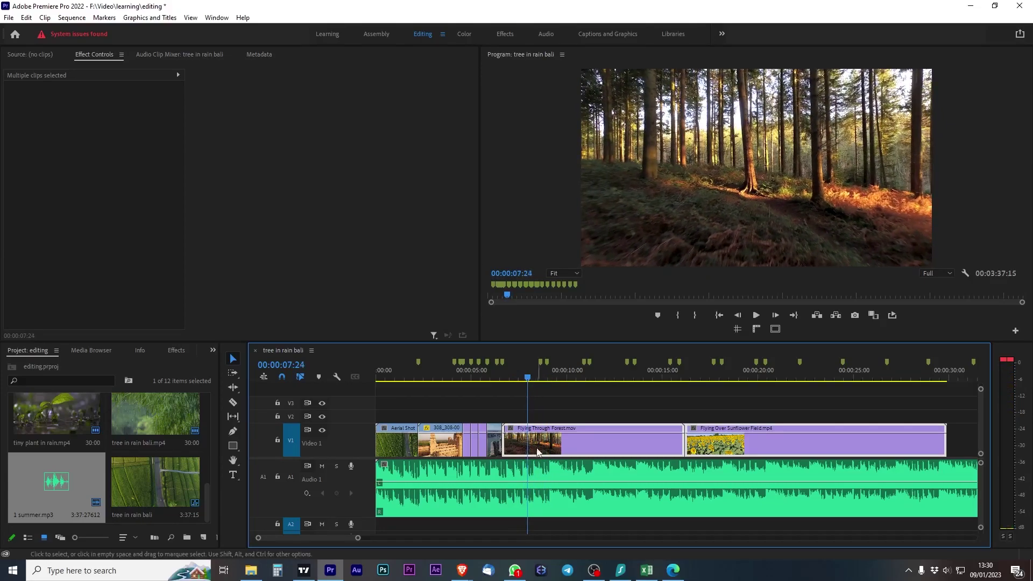
# Step: Add a Time Remapping speed keyframe on the Flying Through Forest clip at 7:24
pyautogui.click(539, 407)
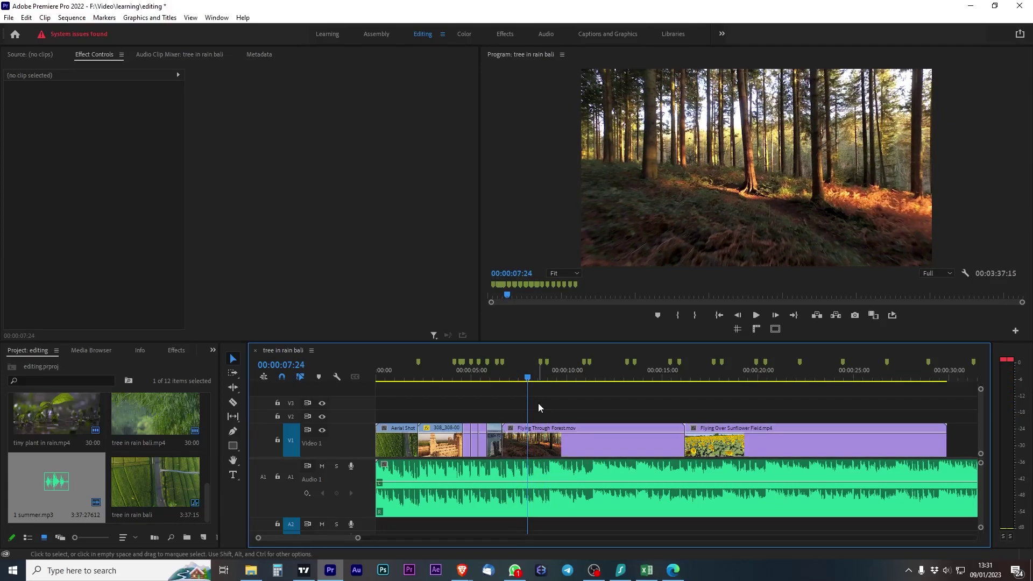
pyautogui.click(537, 451)
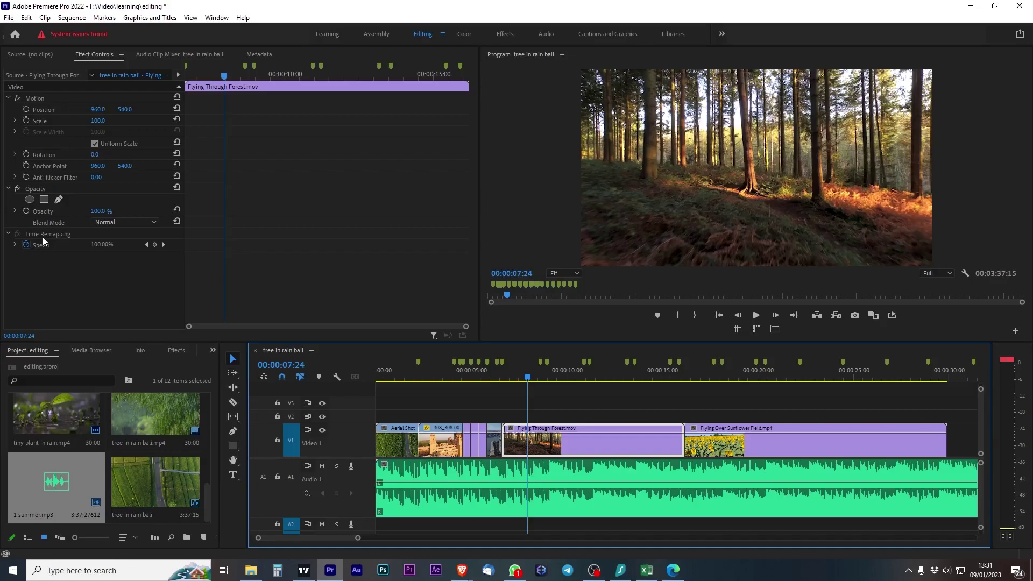
pyautogui.click(15, 244)
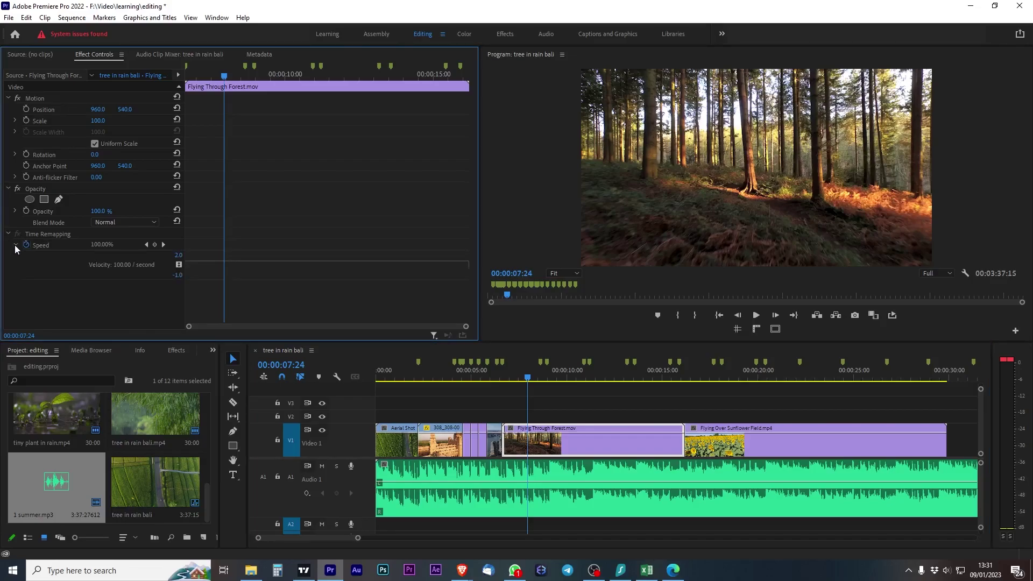
pyautogui.click(156, 244)
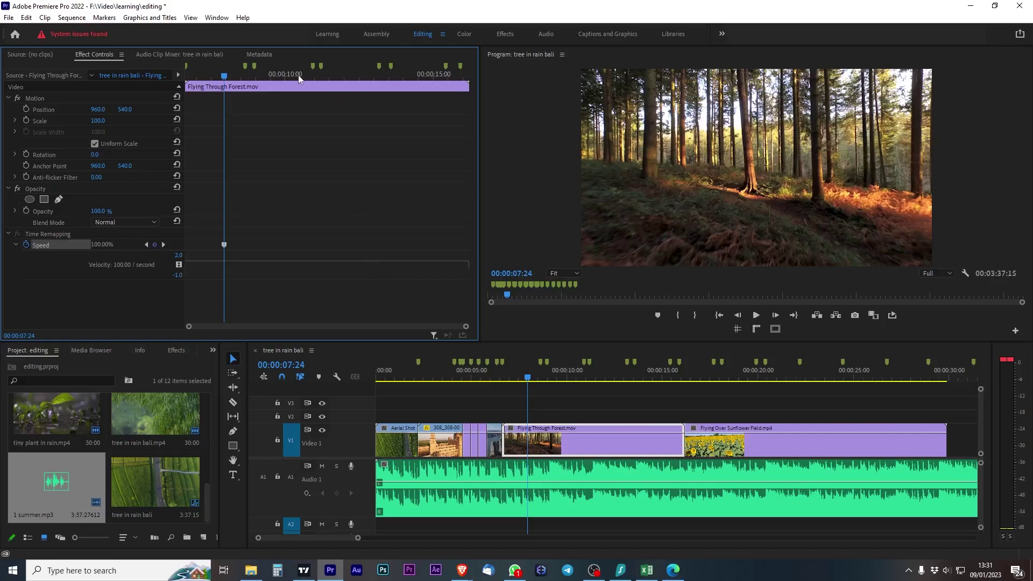
# Step: Raise the forest clip's speed after the keyframe to about 404% and play it back
pyautogui.moveTo(299, 79)
pyautogui.mouseDown()
pyautogui.moveTo(287, 75)
pyautogui.moveTo(314, 75)
pyautogui.mouseUp()
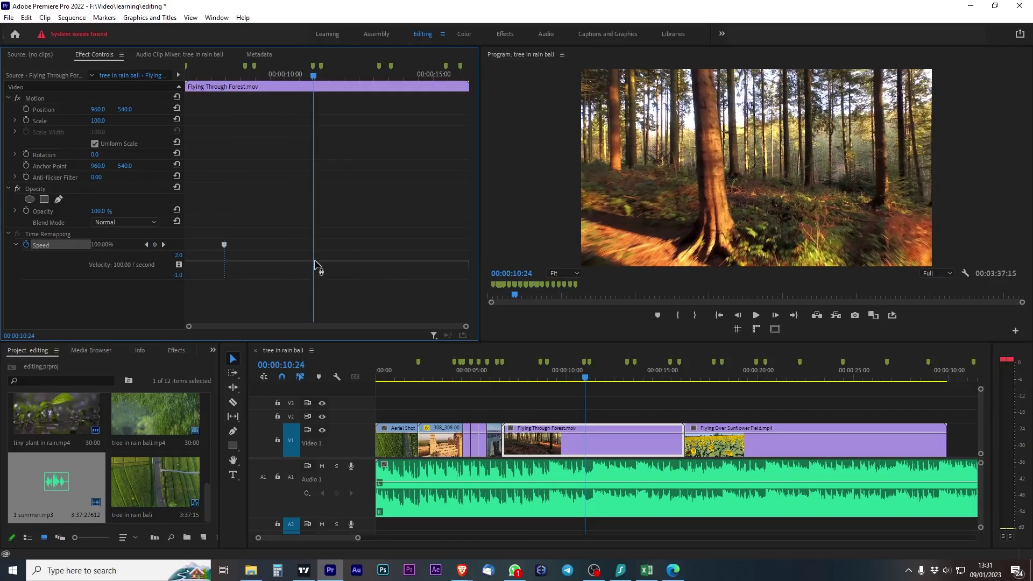
pyautogui.moveTo(324, 262); pyautogui.dragTo(325, 241)
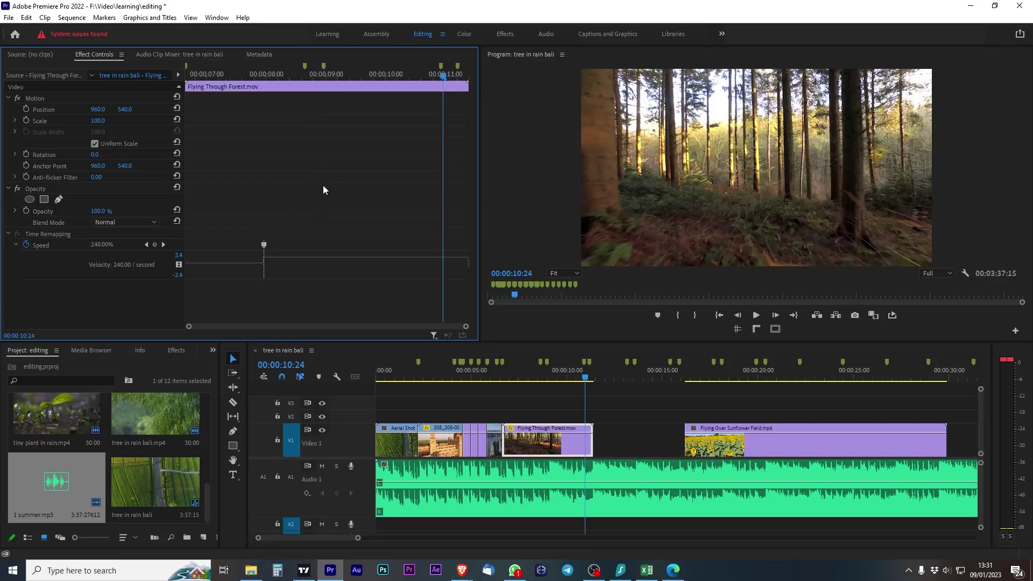
pyautogui.click(325, 75)
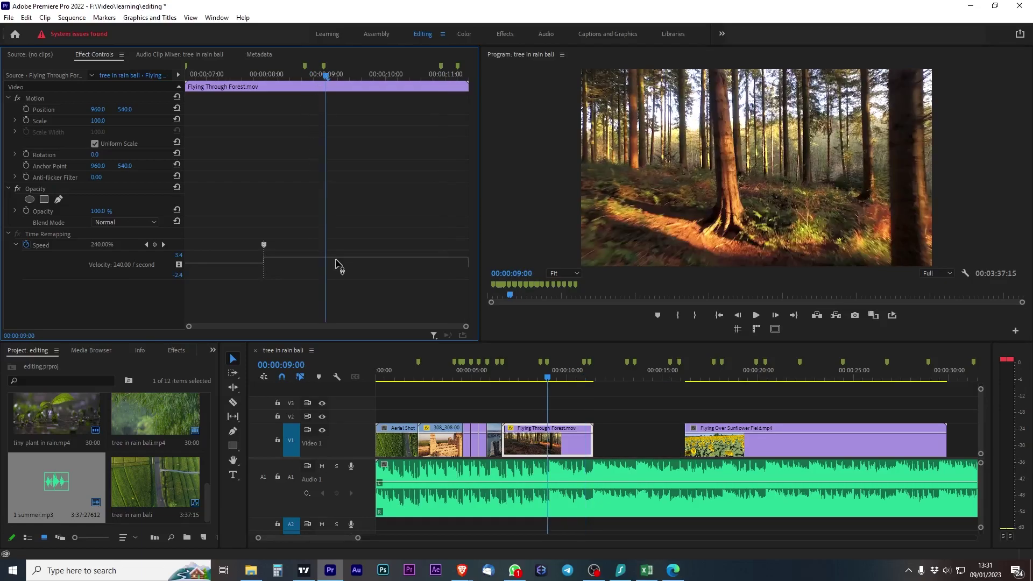
pyautogui.moveTo(335, 260); pyautogui.dragTo(335, 250)
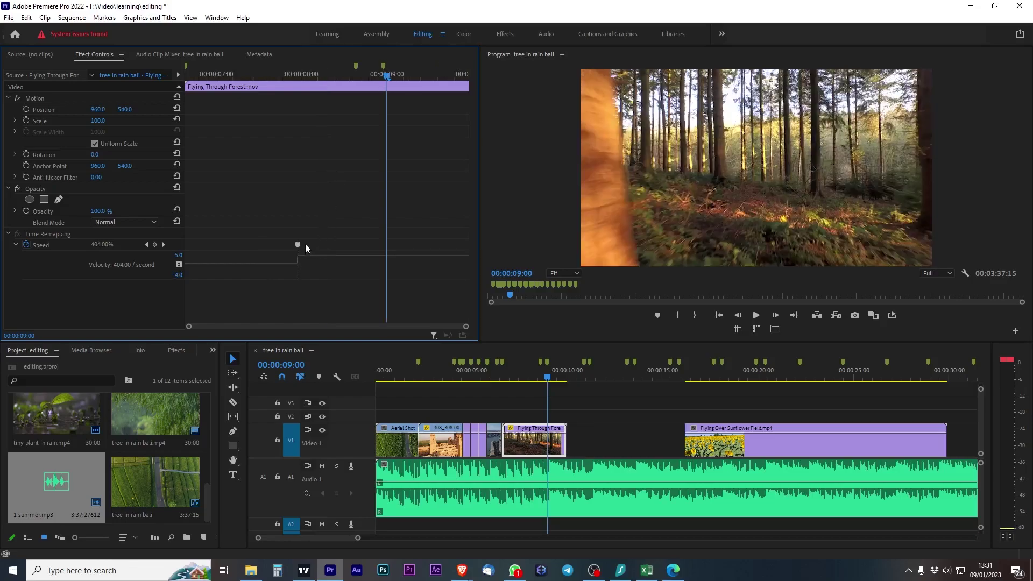
pyautogui.click(505, 379)
pyautogui.click(500, 379)
pyautogui.press('space')
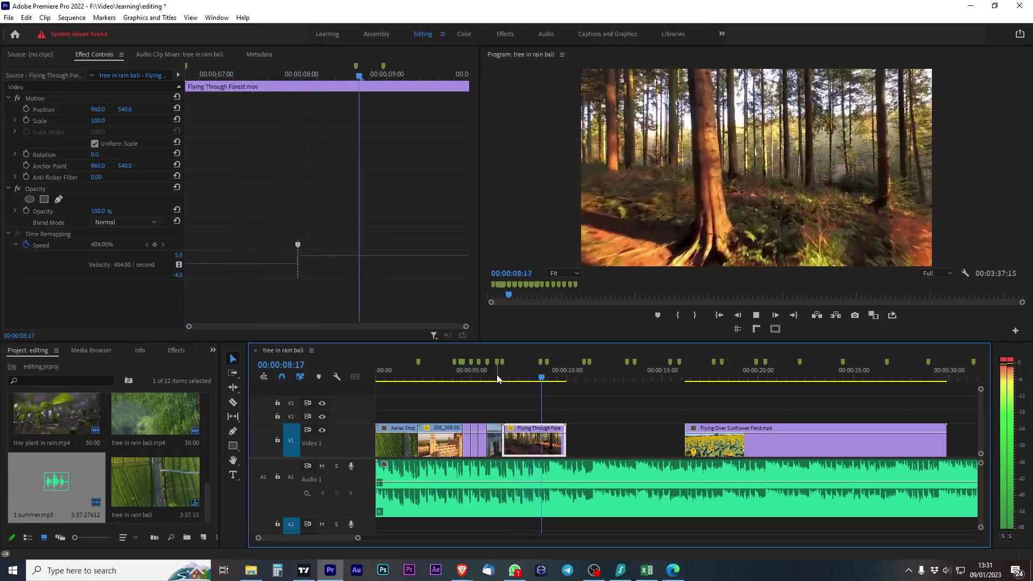
# Step: Drag the forest clip's speed keyframe apart into a gradual ramp
pyautogui.press('space')
pyautogui.click(525, 378)
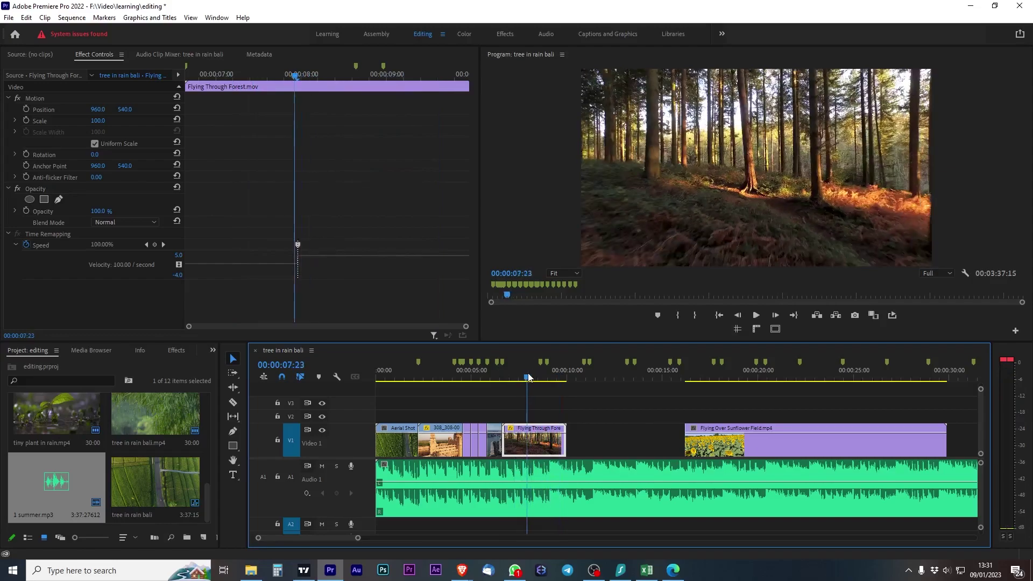
pyautogui.moveTo(102, 245); pyautogui.dragTo(288, 276)
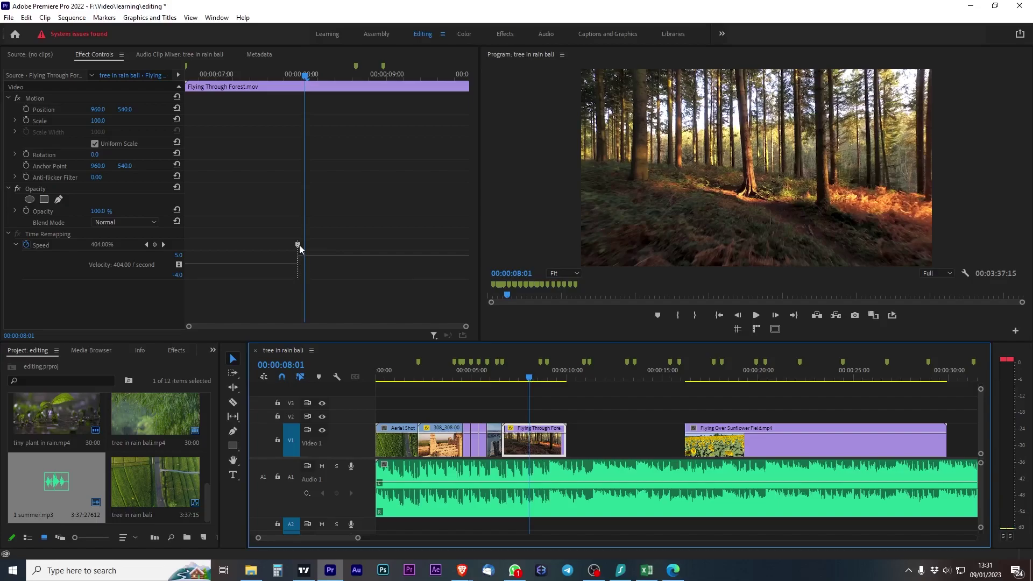
pyautogui.moveTo(299, 244); pyautogui.dragTo(246, 246)
# Step: Widen the speed ramp and smooth it into a curved transition, reviewing playback
pyautogui.click(505, 378)
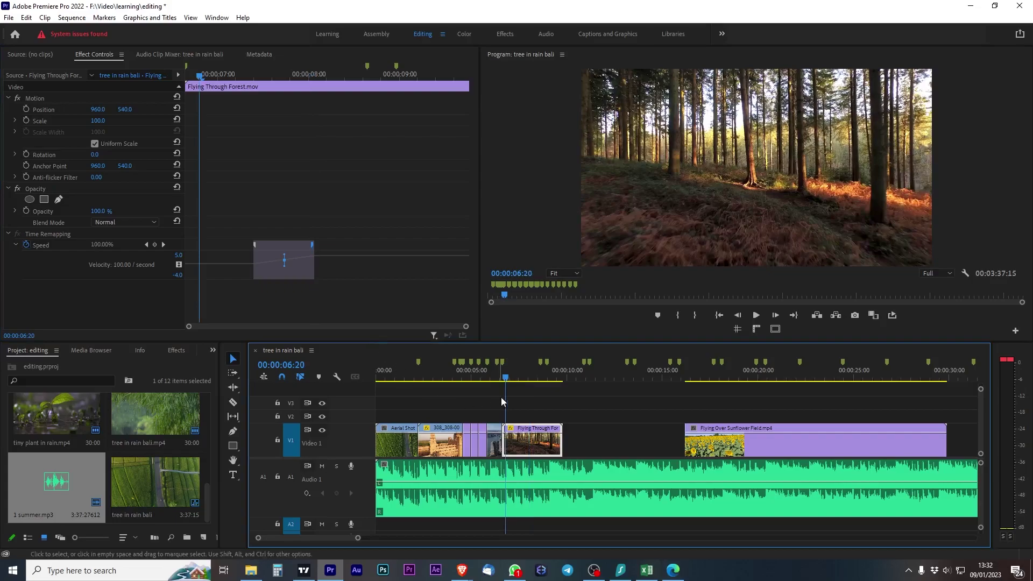
pyautogui.press('space')
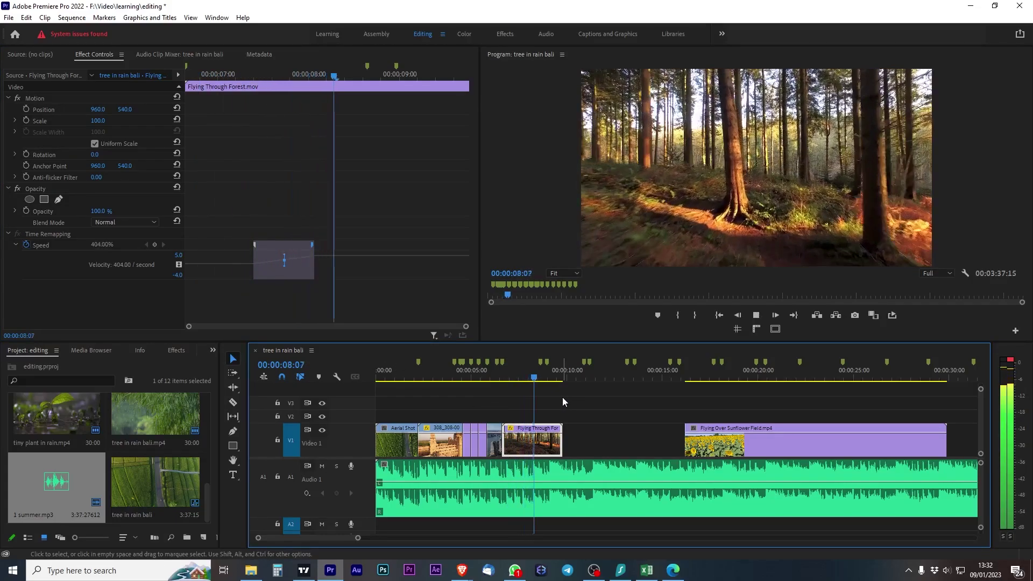
pyautogui.press('space')
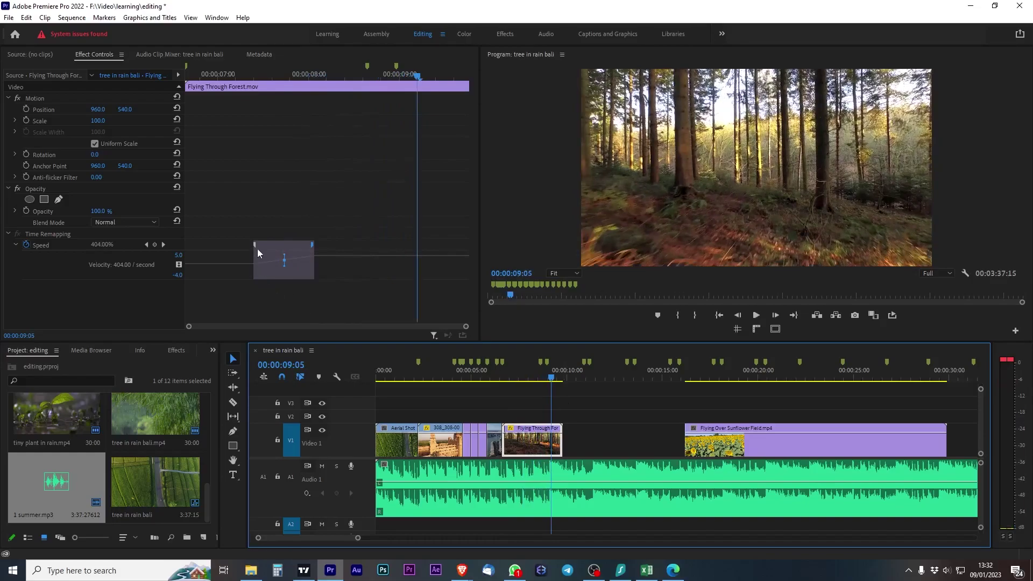
pyautogui.moveTo(253, 244); pyautogui.dragTo(226, 246)
pyautogui.click(489, 369)
pyautogui.press('space')
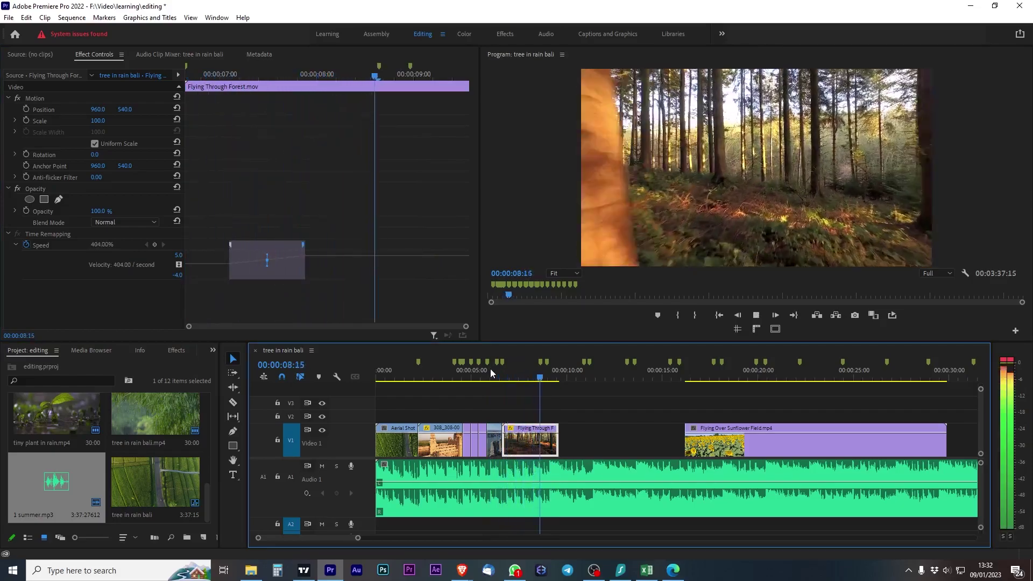
pyautogui.press('space')
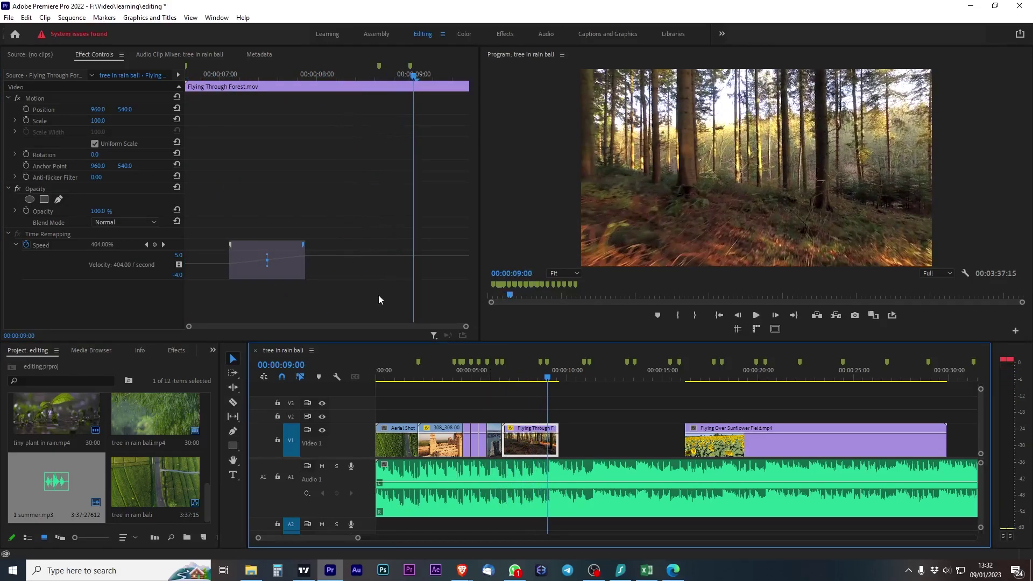
pyautogui.click(396, 264)
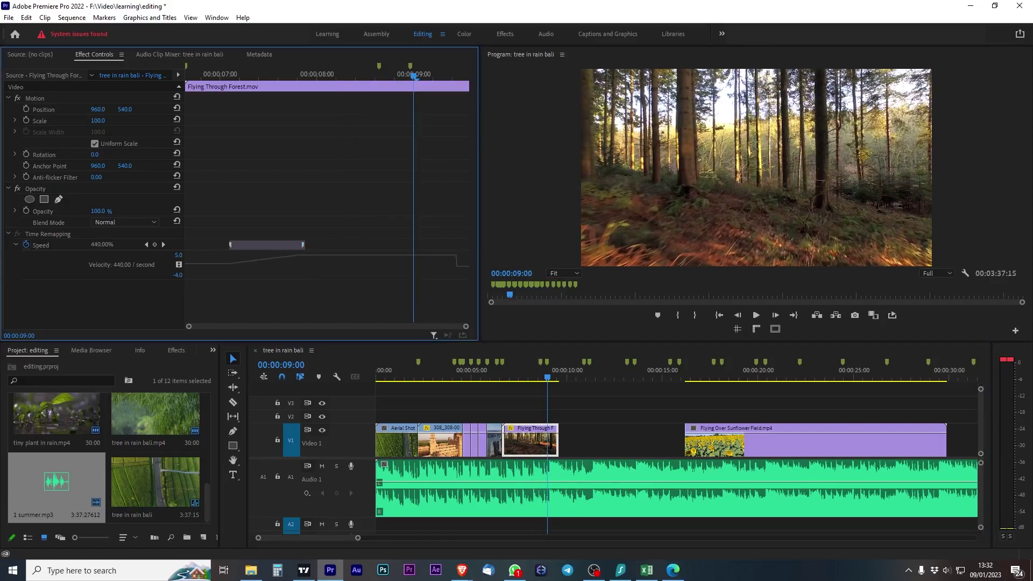
# Step: Try raising the fast speed after the forest ramp, then undo the change
pyautogui.click(508, 376)
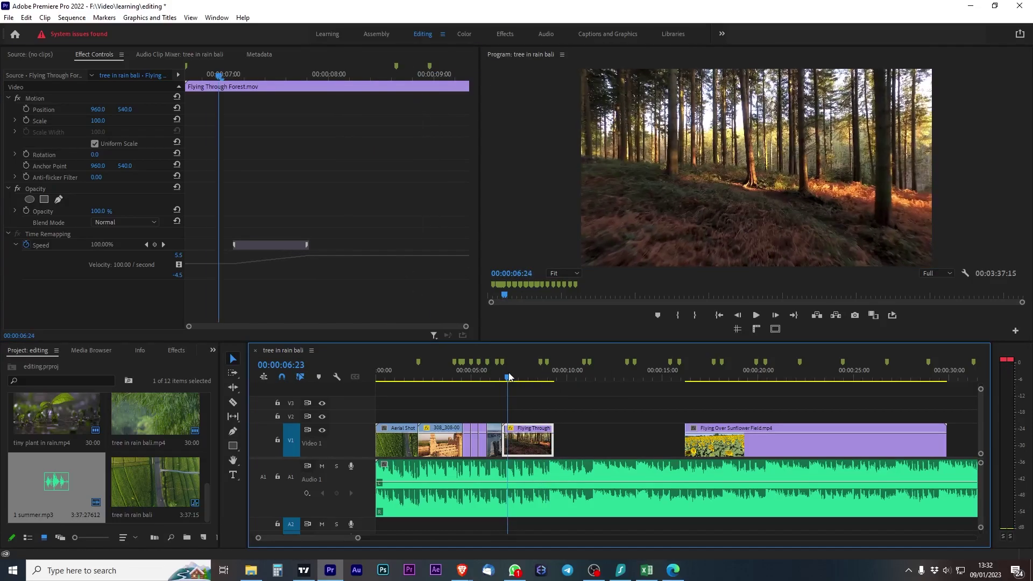
pyautogui.moveTo(509, 376); pyautogui.dragTo(549, 370)
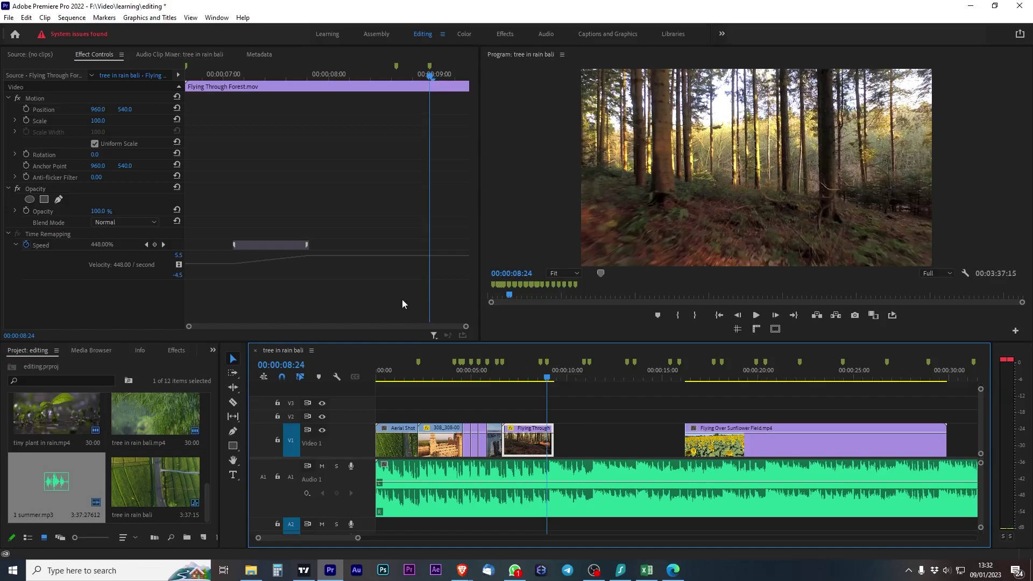
pyautogui.click(364, 262)
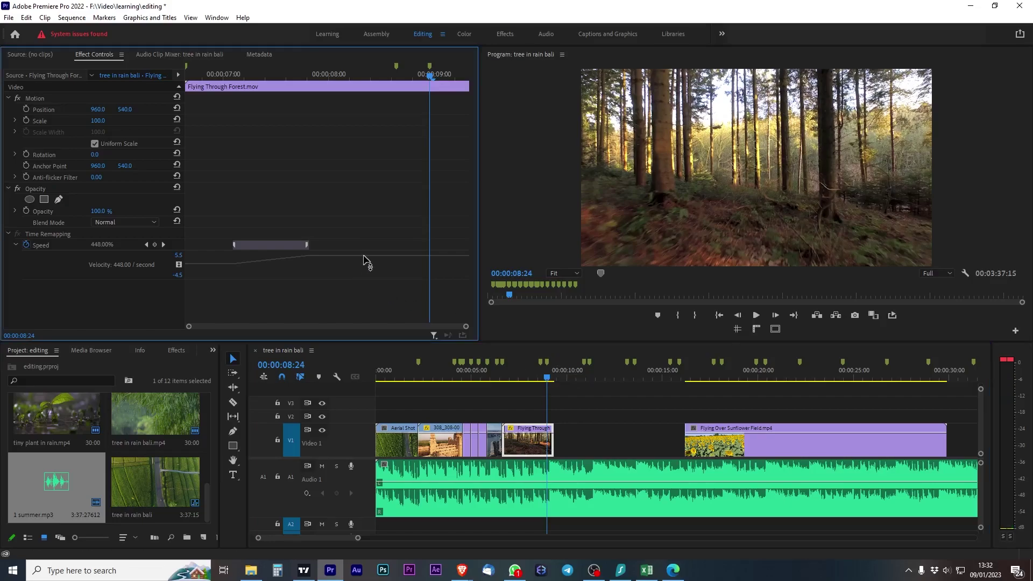
pyautogui.moveTo(365, 255); pyautogui.dragTo(364, 253)
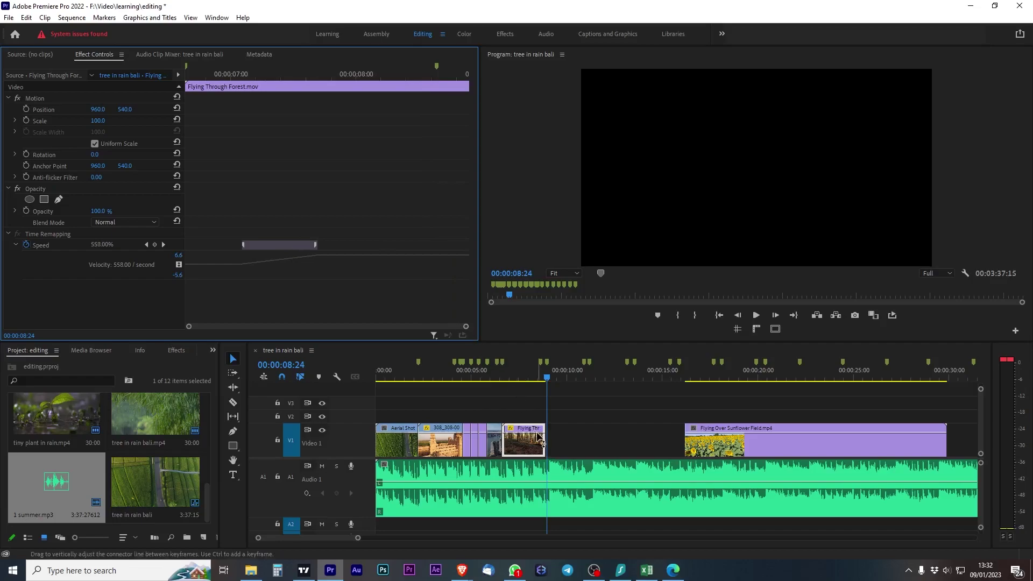
pyautogui.hotkey('ctrl', 'z')
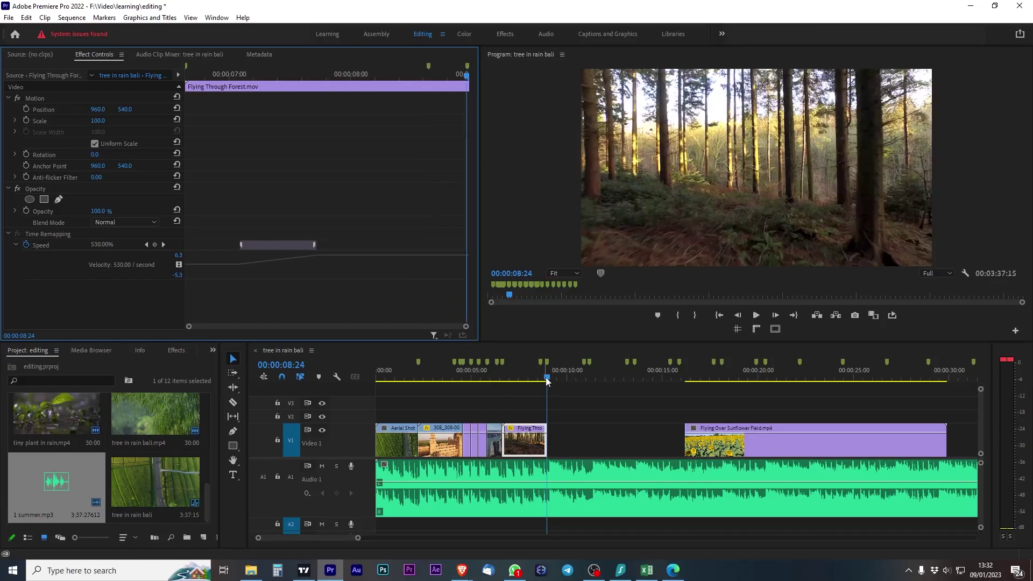
# Step: Trim the forest clip's end slightly and play through it to the gap
pyautogui.press('=')
pyautogui.press('=')
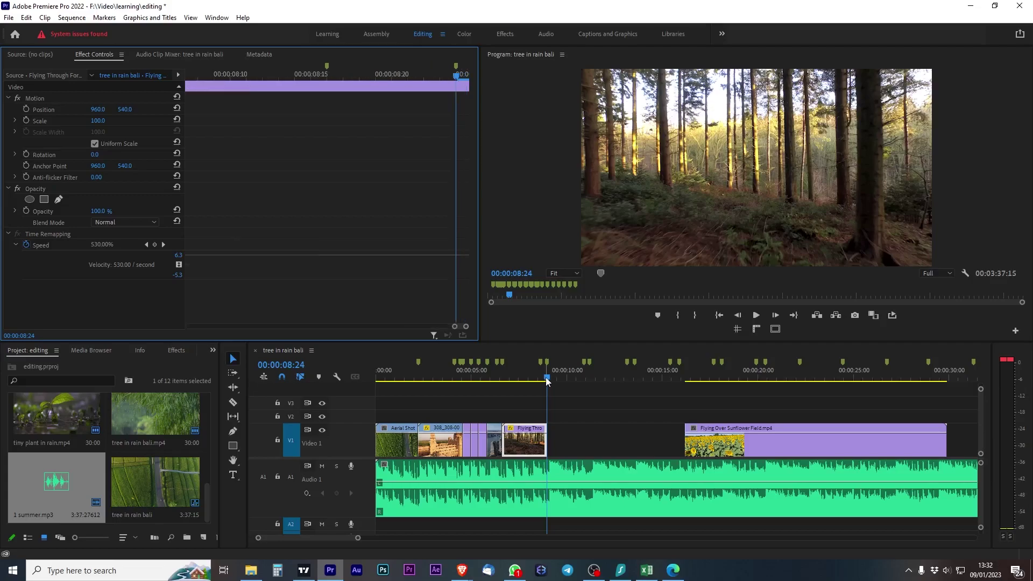
pyautogui.click(545, 376)
pyautogui.press('=')
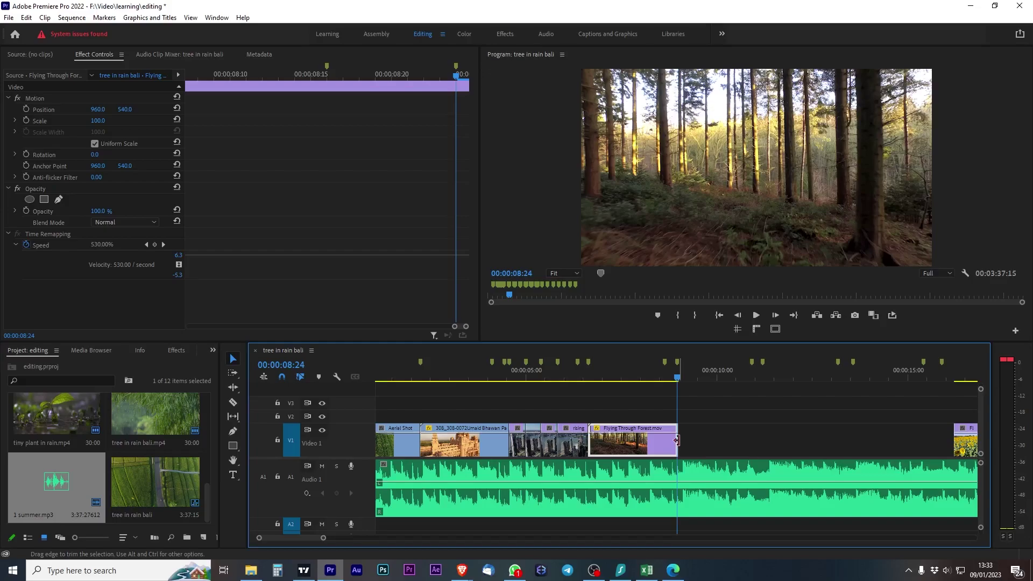
pyautogui.moveTo(682, 440); pyautogui.dragTo(676, 440)
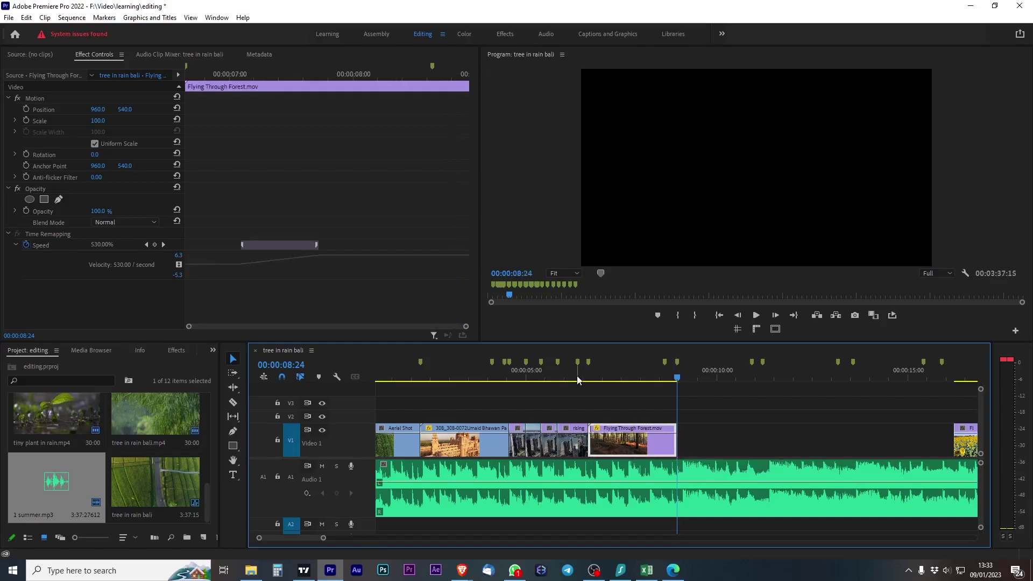
pyautogui.click(556, 378)
pyautogui.press('space')
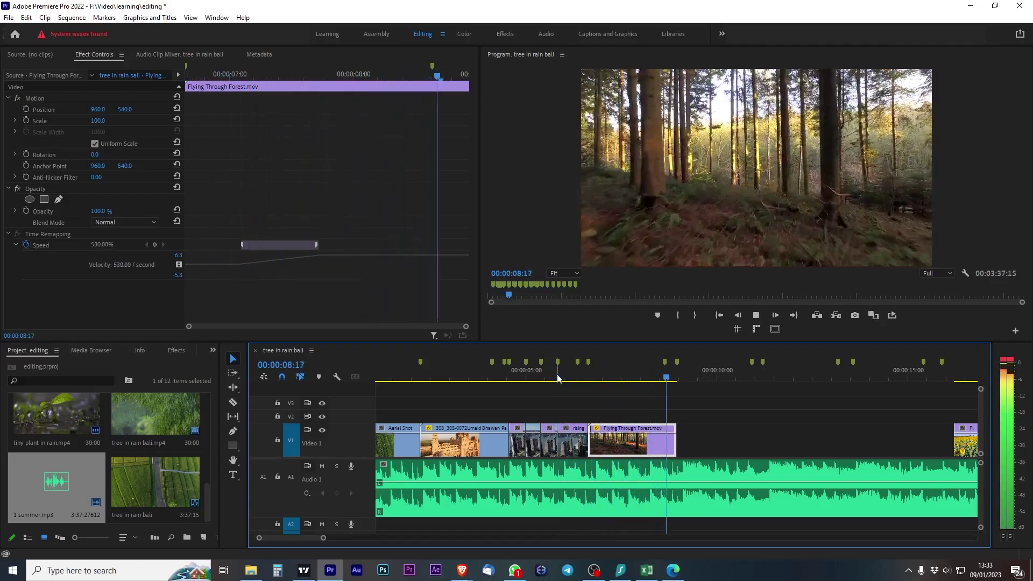
pyautogui.press('space')
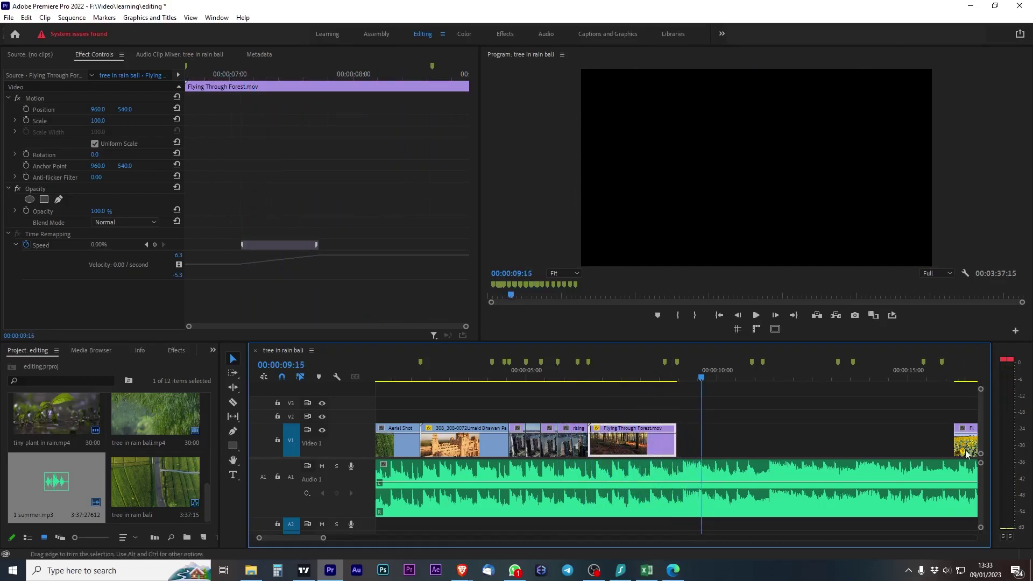
# Step: Slide the sunflower clip left to butt against the forest clip and preview it
pyautogui.moveTo(965, 449); pyautogui.dragTo(692, 439)
pyautogui.moveTo(704, 380); pyautogui.dragTo(917, 382)
pyautogui.press('-')
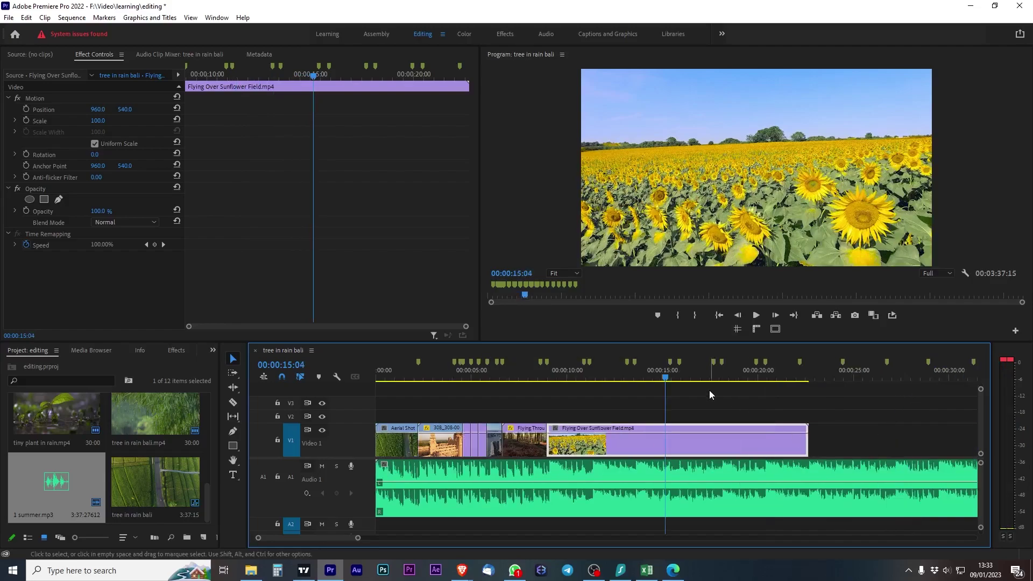
pyautogui.moveTo(667, 380); pyautogui.dragTo(717, 380)
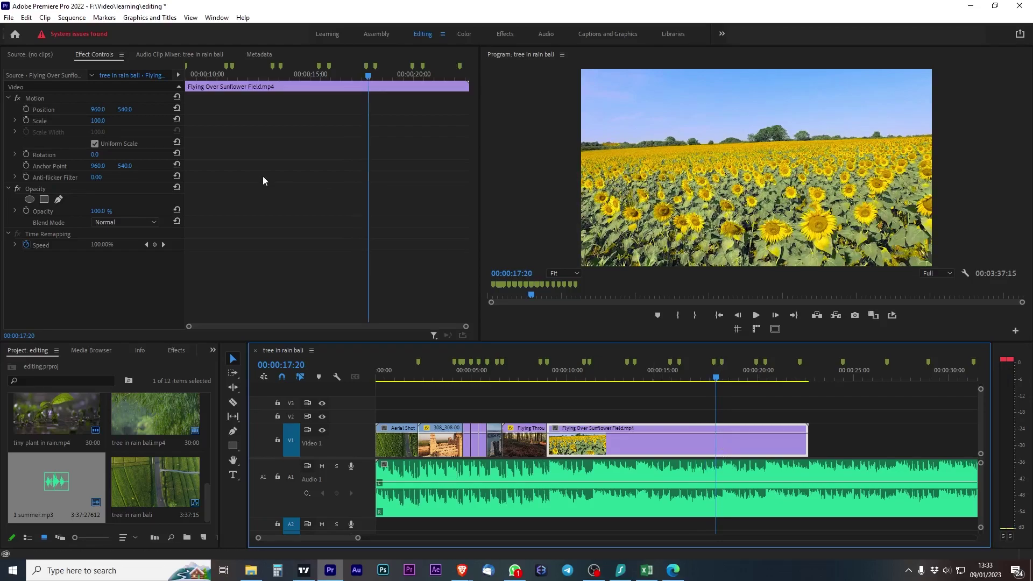
# Step: Add a speed keyframe at 00:00:17:20 and speed up the sunflower clip's opening
pyautogui.click(15, 245)
pyautogui.click(154, 245)
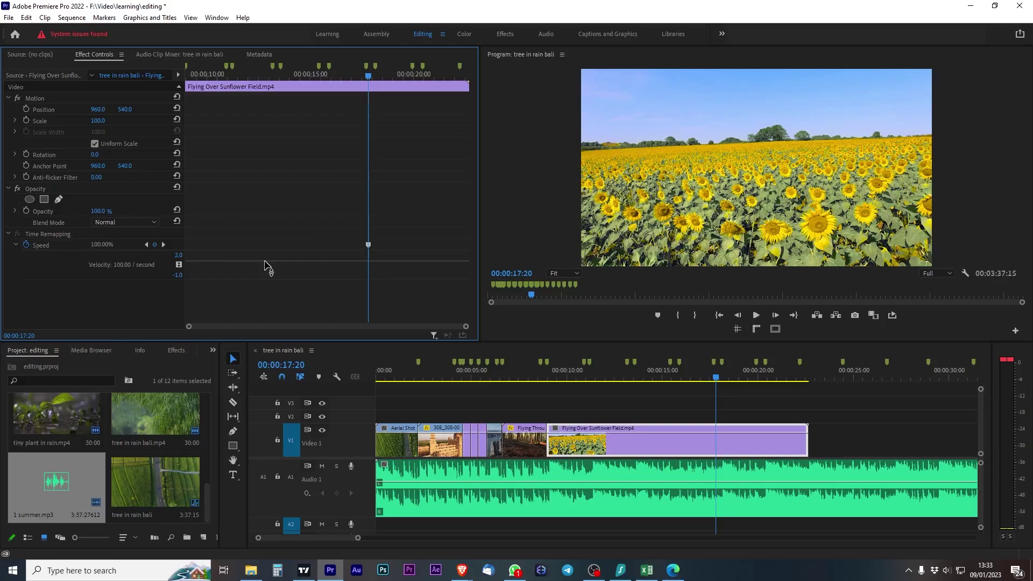
pyautogui.moveTo(264, 261); pyautogui.dragTo(264, 254)
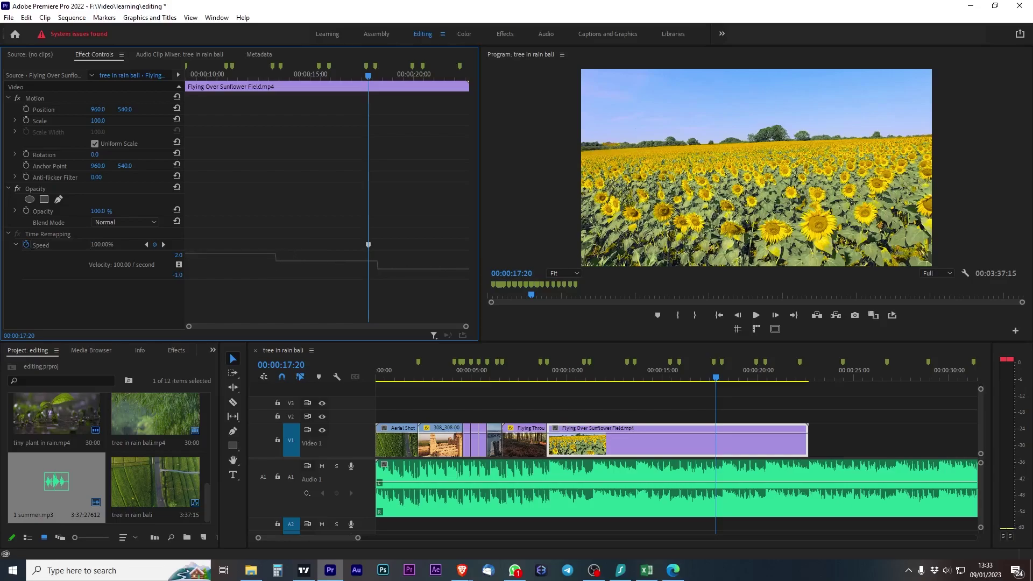
pyautogui.hotkey('ctrl', 'z')
pyautogui.moveTo(251, 75); pyautogui.dragTo(235, 74)
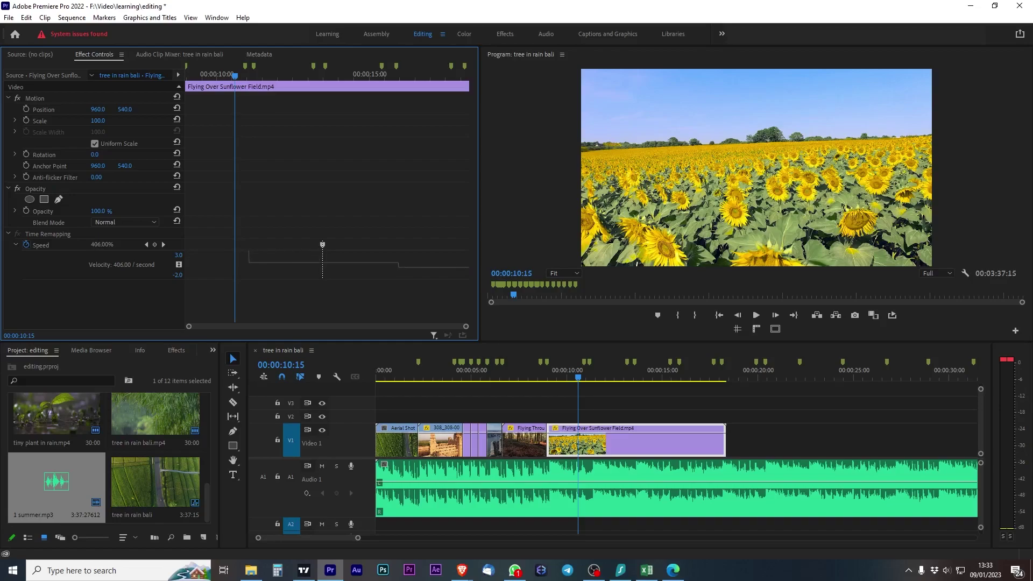
pyautogui.moveTo(377, 263); pyautogui.dragTo(257, 147)
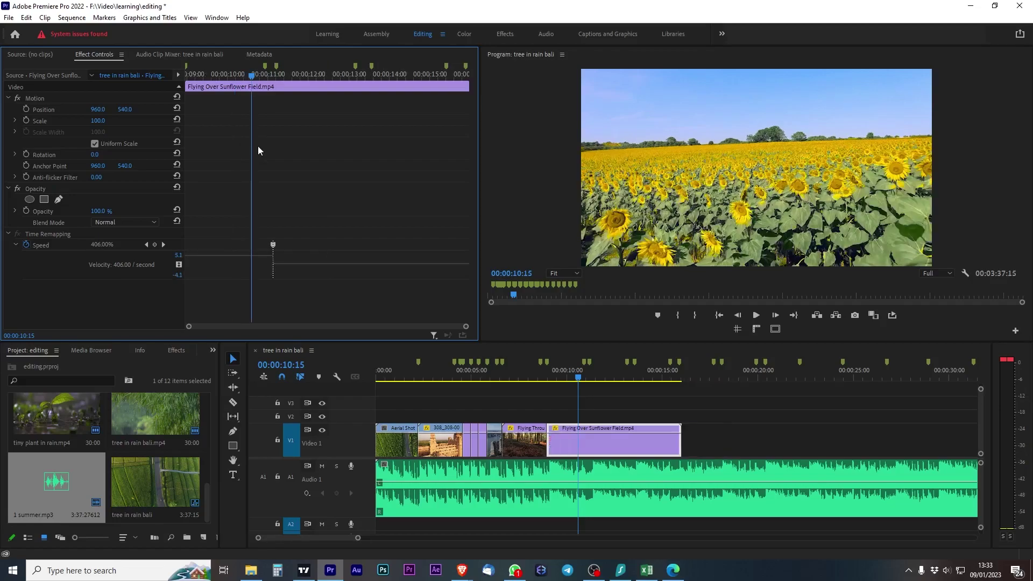
pyautogui.click(535, 374)
pyautogui.press('space')
pyautogui.click(485, 372)
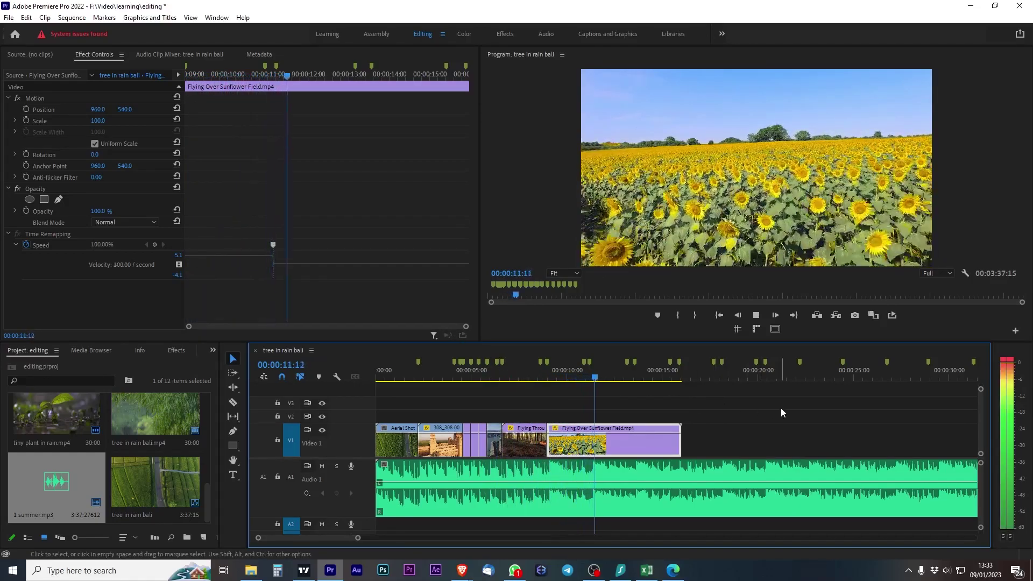
pyautogui.moveTo(565, 375); pyautogui.dragTo(594, 366)
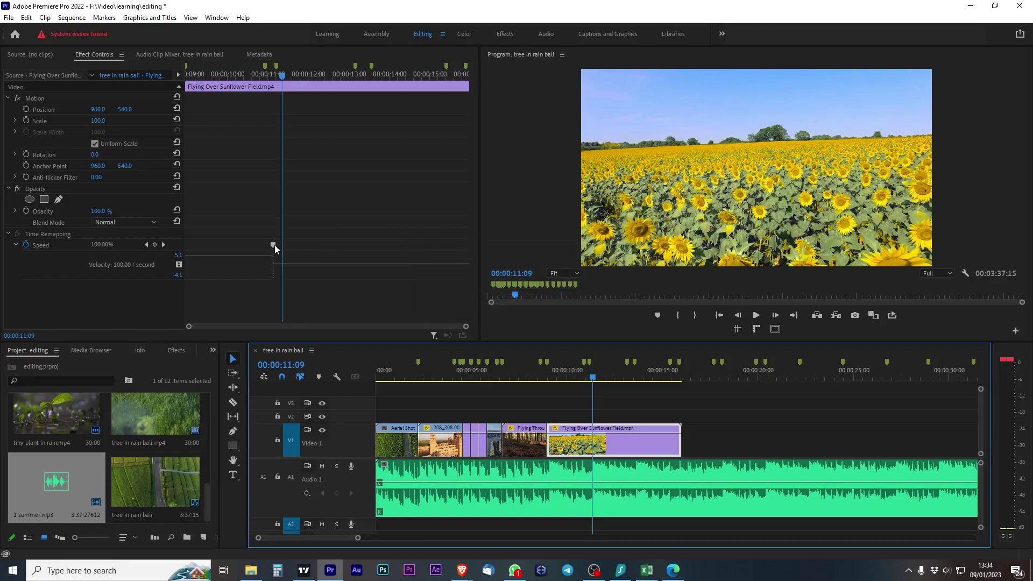
# Step: Spread the keyframe into a gradual ramp and trim the sunflower clip to end at 00:00:13:14
pyautogui.moveTo(274, 248); pyautogui.dragTo(296, 247)
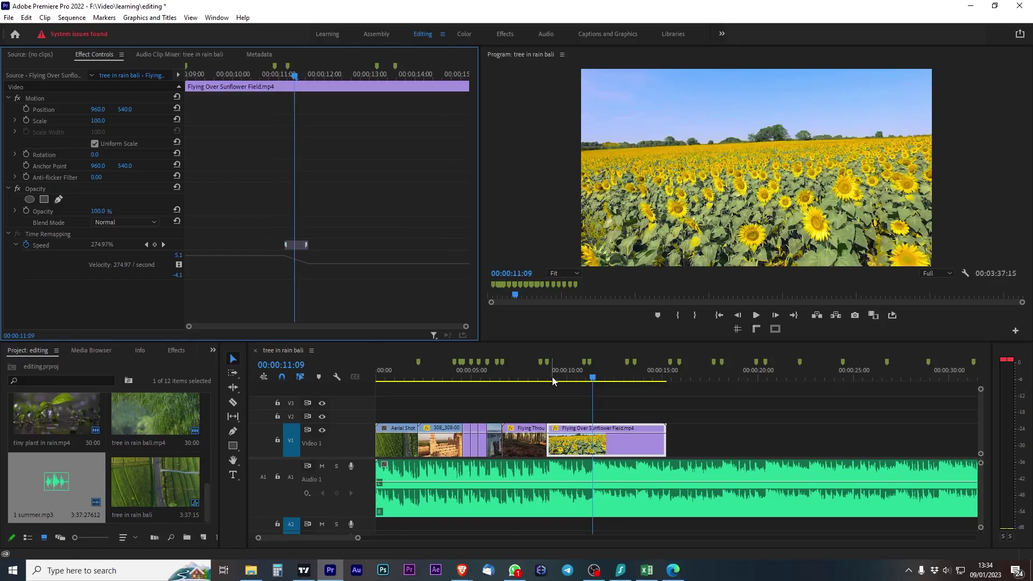
pyautogui.click(493, 376)
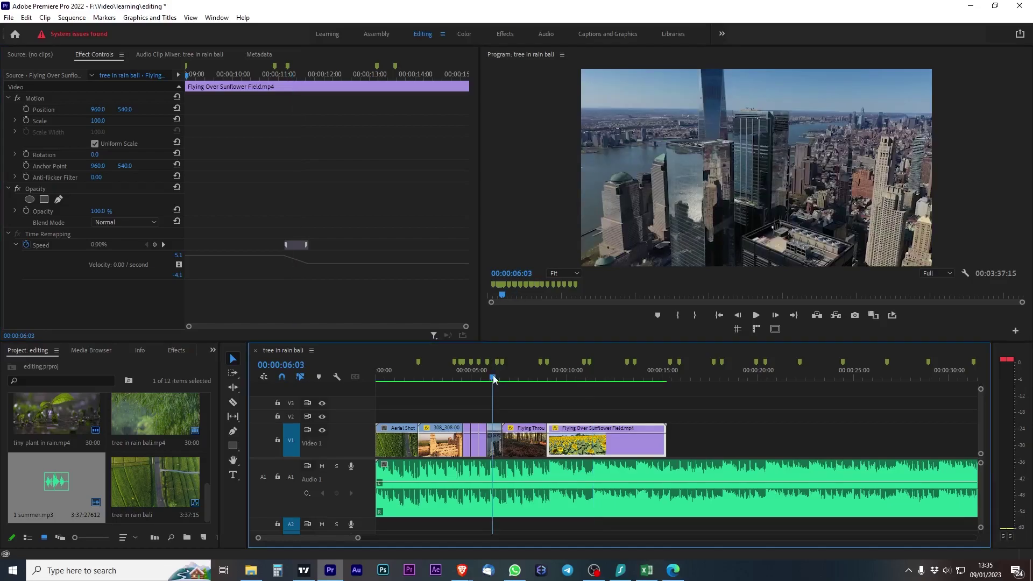
pyautogui.press('space')
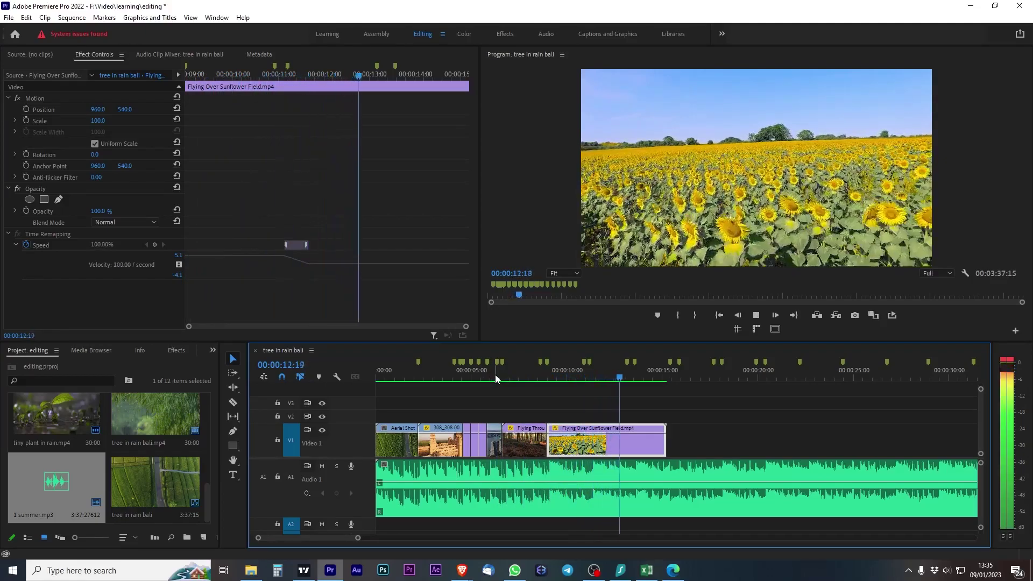
pyautogui.press('space')
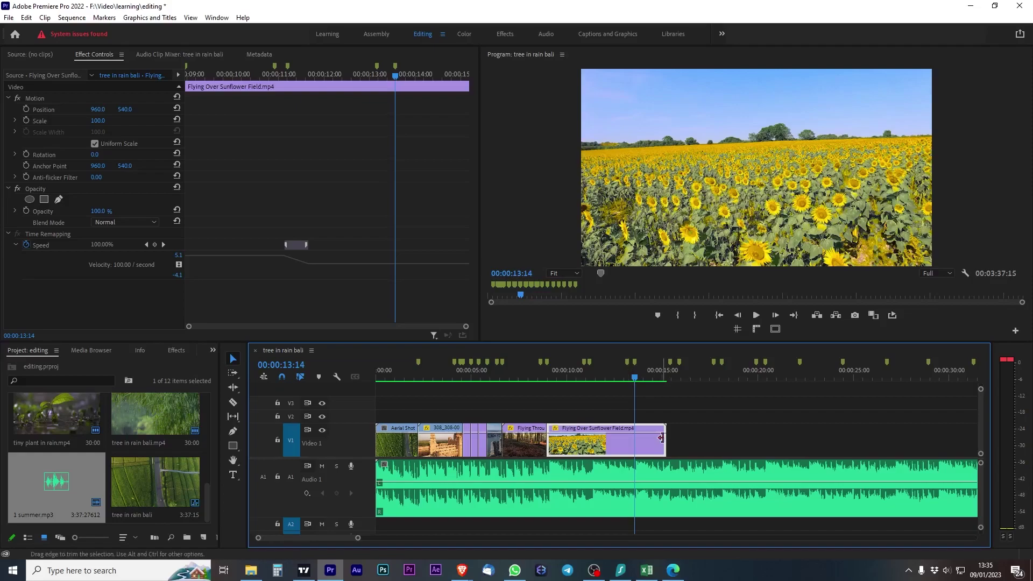
pyautogui.moveTo(665, 437); pyautogui.dragTo(633, 437)
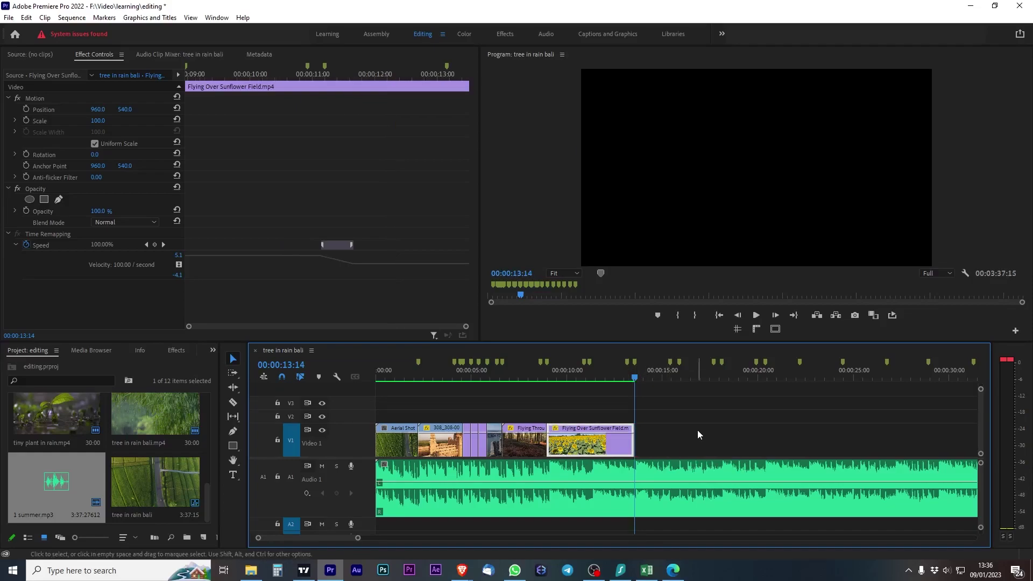
# Step: Slide the Car Driving Through Icelandic Landscape clip left on V1 against the sunflower clip
pyautogui.scroll(-1, 698, 430)
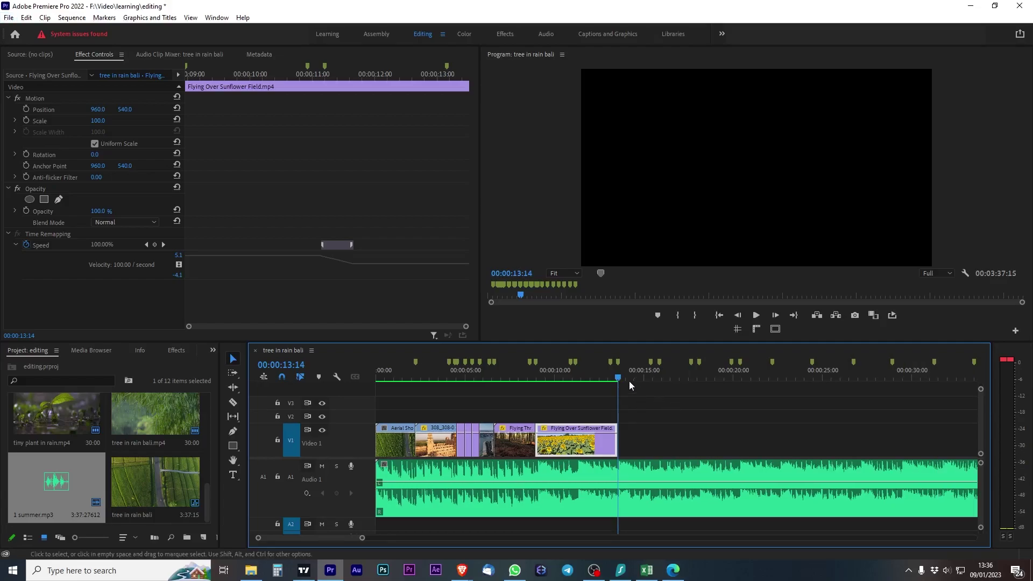
pyautogui.scroll(-3, 619, 376)
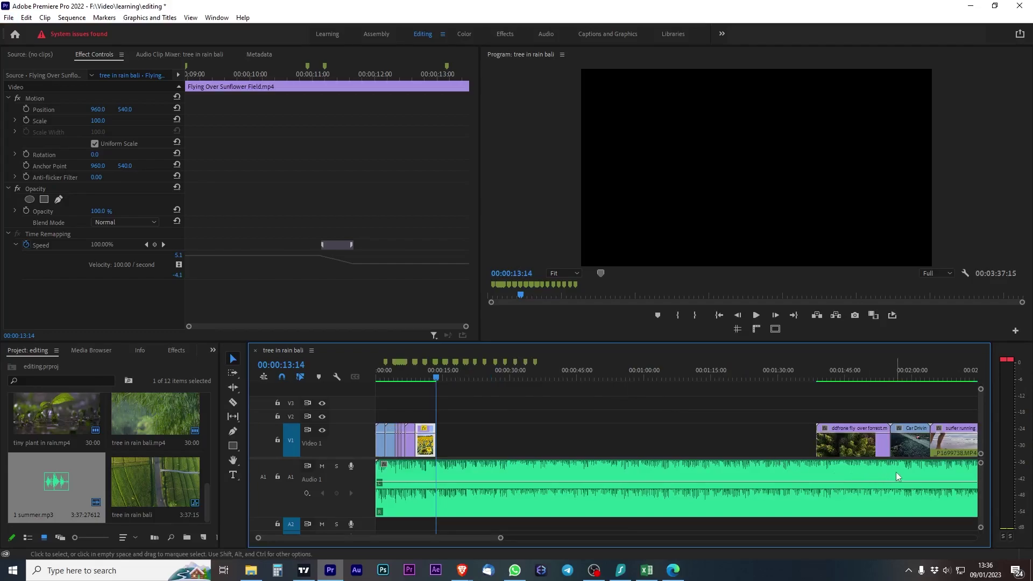
pyautogui.moveTo(913, 441); pyautogui.dragTo(462, 442)
# Step: Preview the sunflower-to-car cut at about 00:00:13:14
pyautogui.click(443, 374)
pyautogui.scroll(3, 444, 373)
pyautogui.scroll(2, 443, 373)
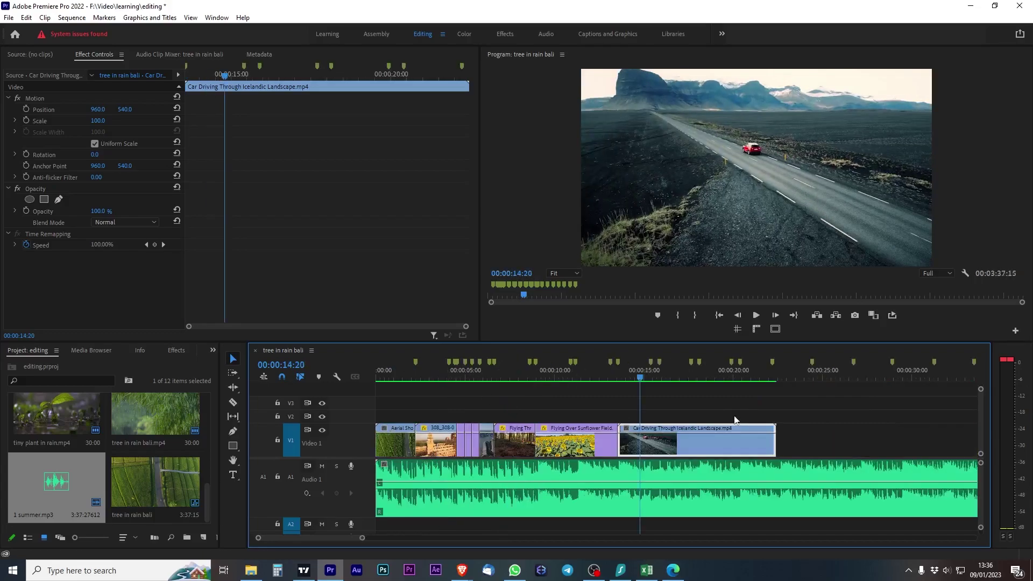
pyautogui.click(624, 376)
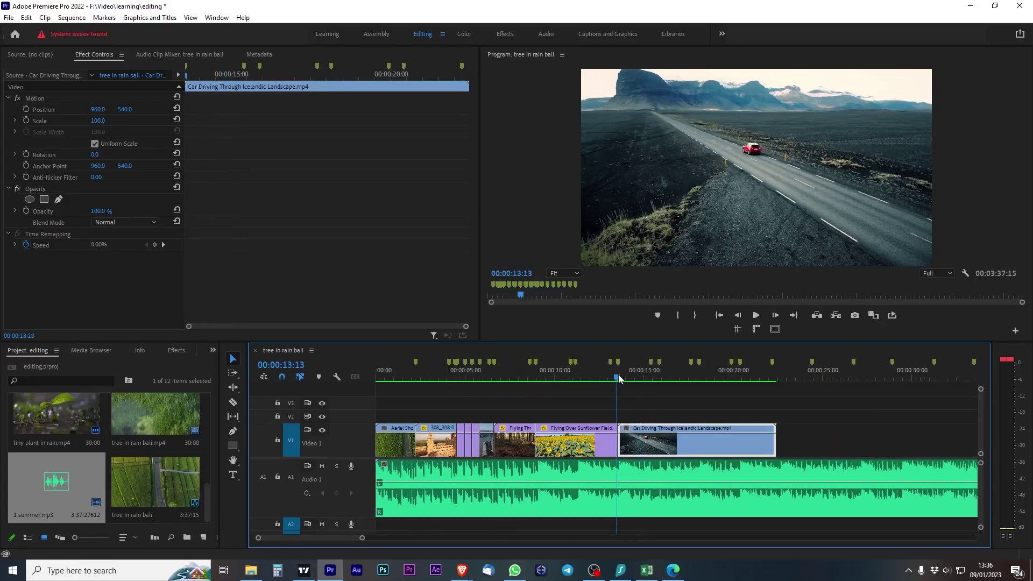
pyautogui.click(623, 402)
pyautogui.moveTo(622, 370); pyautogui.dragTo(604, 370)
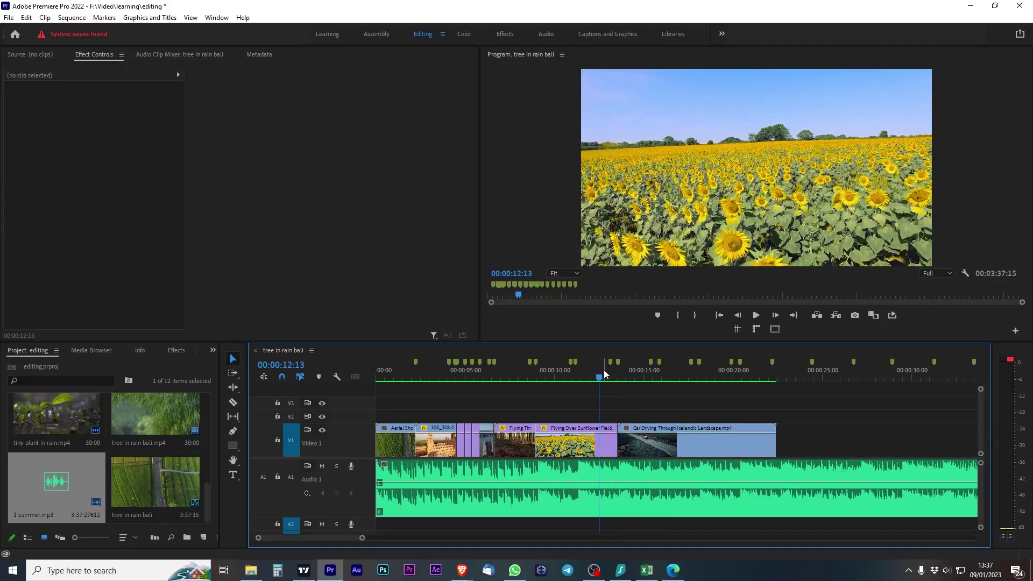
pyautogui.press('space')
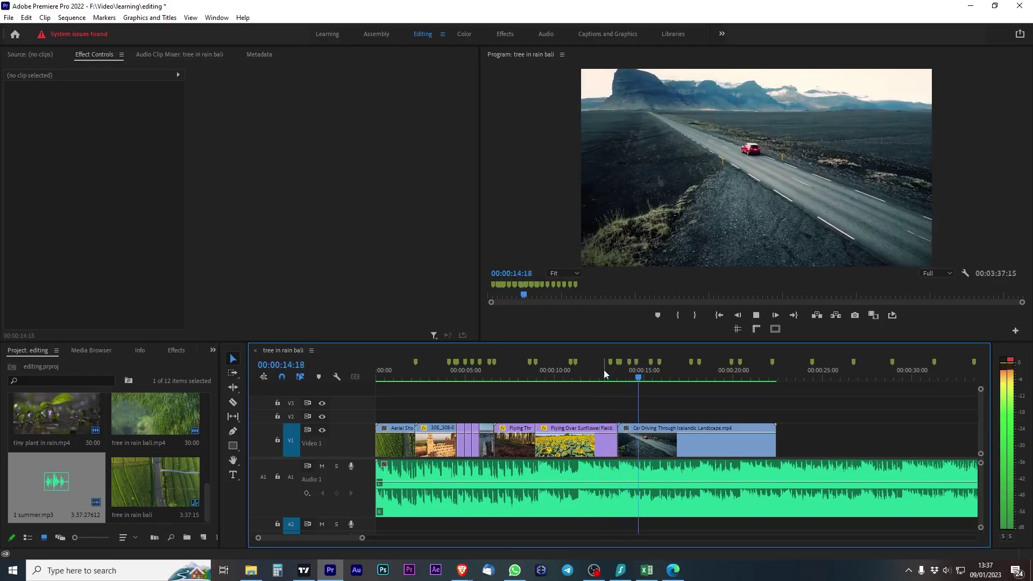
pyautogui.press('space')
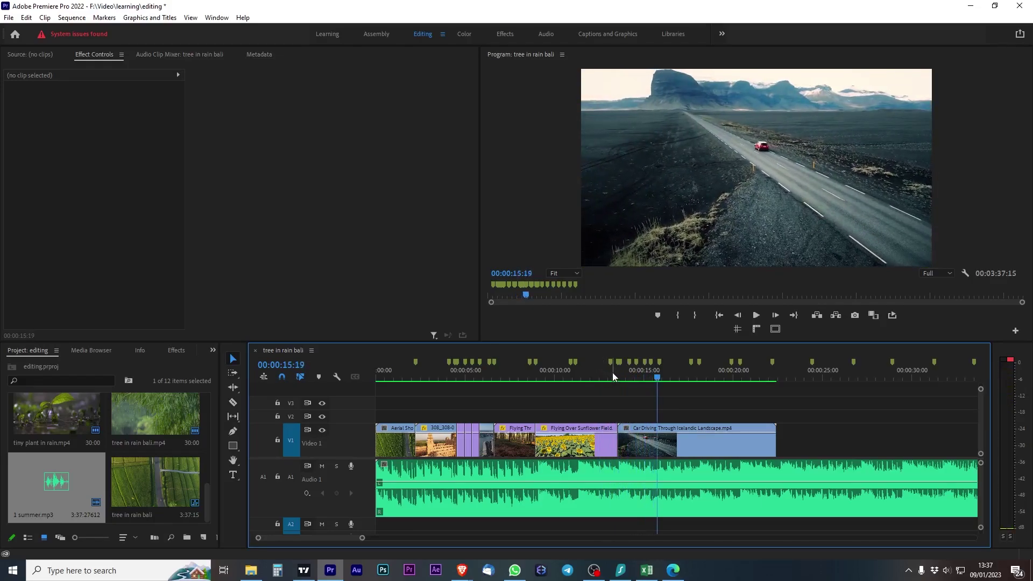
pyautogui.moveTo(616, 371); pyautogui.dragTo(631, 375)
# Step: Razor the car clip at 00:00:14:05, 00:00:14:15 and 00:00:15:01, then return to Selection
pyautogui.press('=')
pyautogui.press('=')
pyautogui.press('=')
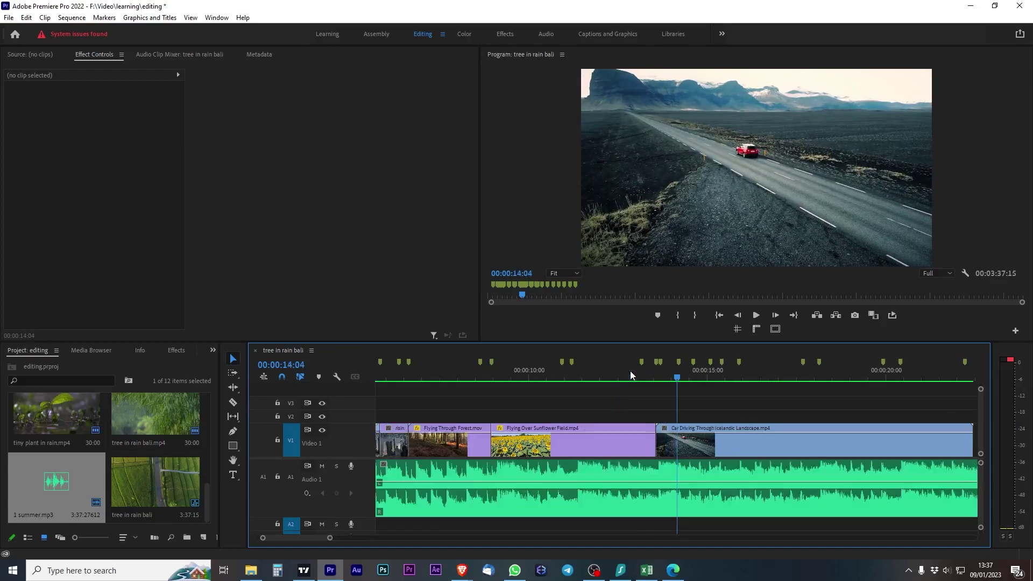
pyautogui.moveTo(677, 373)
pyautogui.mouseDown()
pyautogui.moveTo(655, 375)
pyautogui.moveTo(682, 374)
pyautogui.mouseUp()
pyautogui.press('c')
pyautogui.click(682, 441)
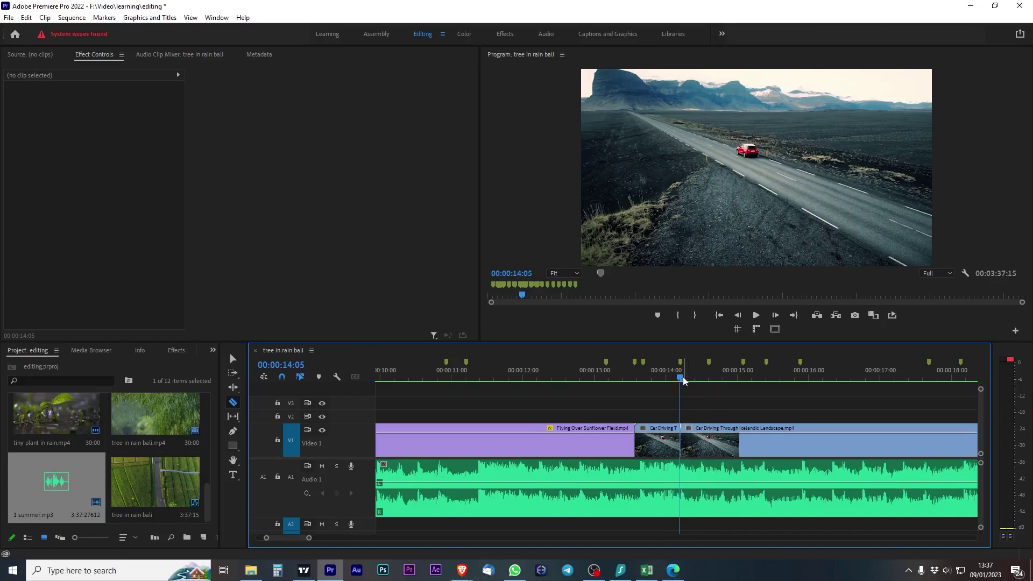
pyautogui.moveTo(683, 380); pyautogui.dragTo(709, 378)
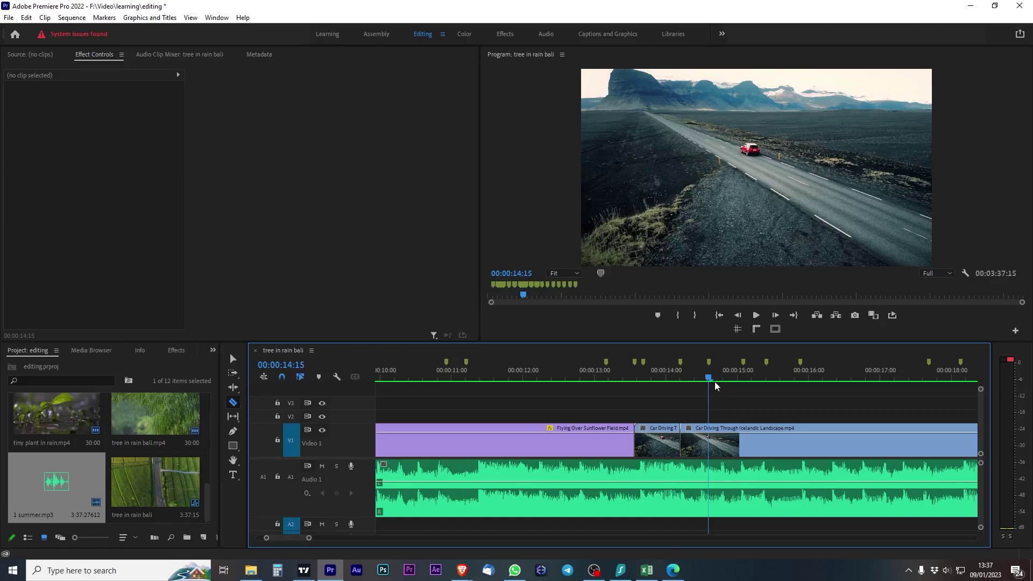
pyautogui.click(710, 436)
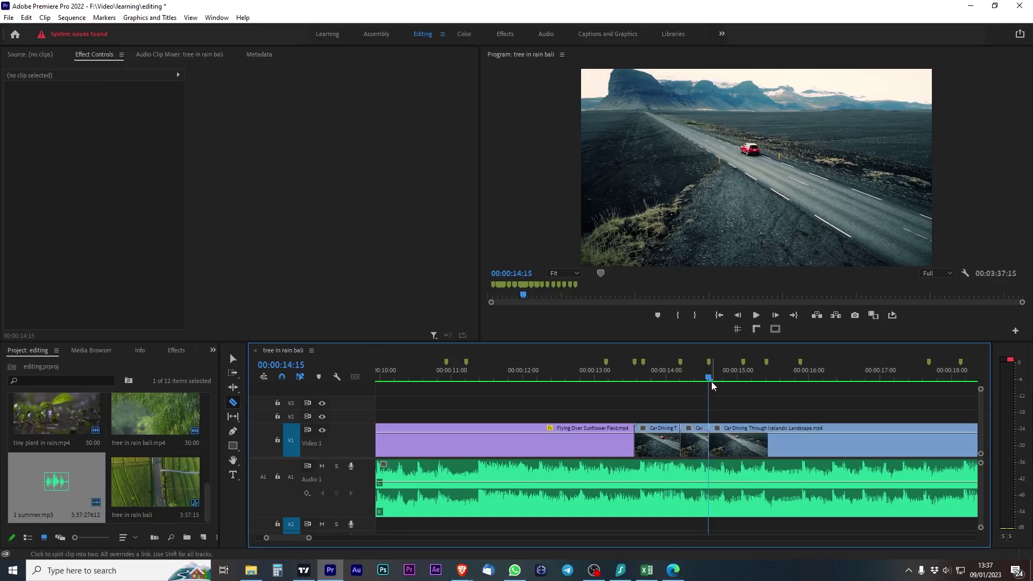
pyautogui.click(726, 380)
pyautogui.moveTo(726, 380); pyautogui.dragTo(740, 379)
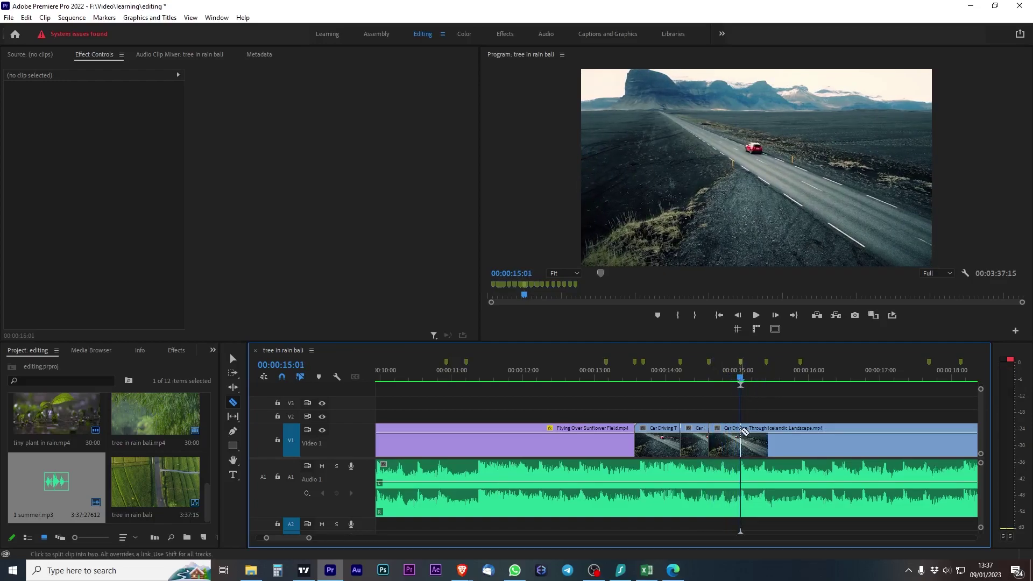
pyautogui.click(745, 431)
pyautogui.press('v')
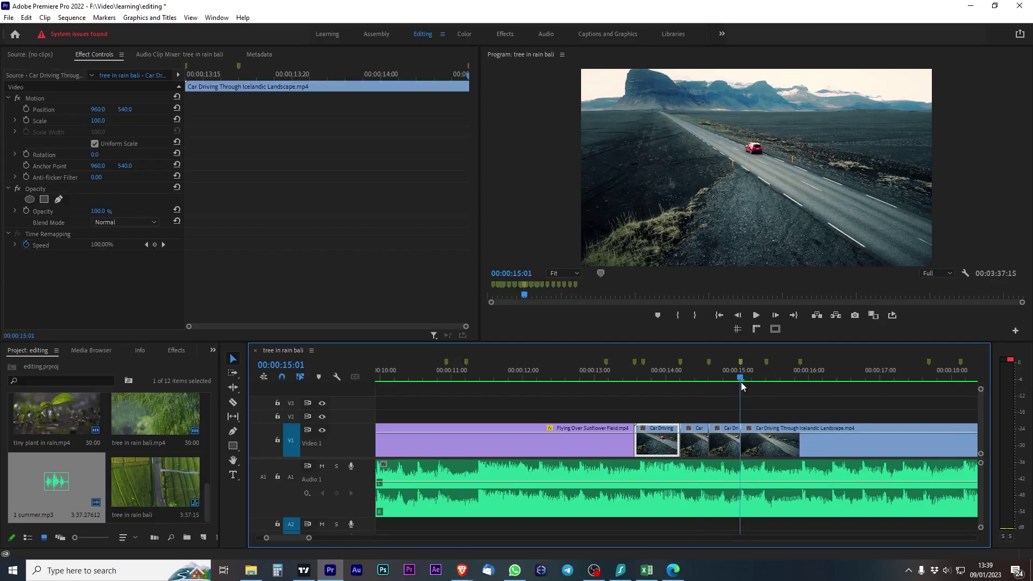
pyautogui.moveTo(741, 383); pyautogui.dragTo(659, 379)
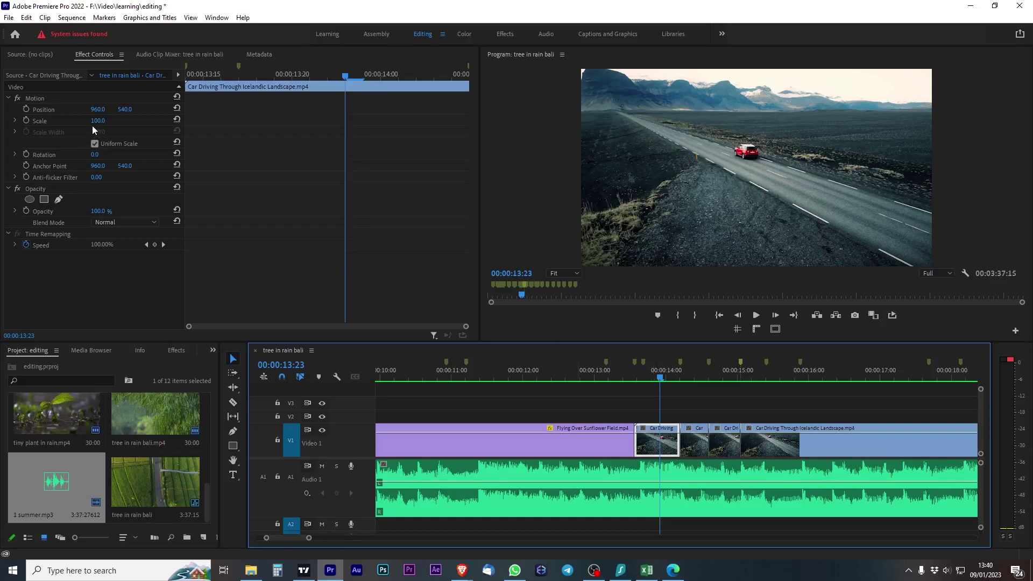
# Step: Enlarge the short car pieces to 124% scale in Effect Controls
pyautogui.moveTo(96, 123); pyautogui.dragTo(123, 123)
pyautogui.click(697, 374)
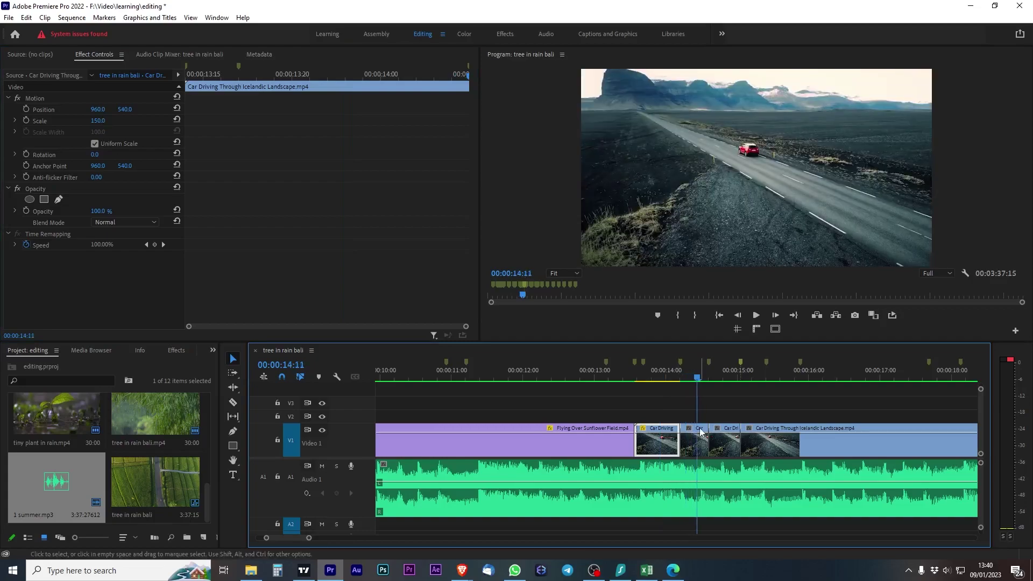
pyautogui.click(697, 447)
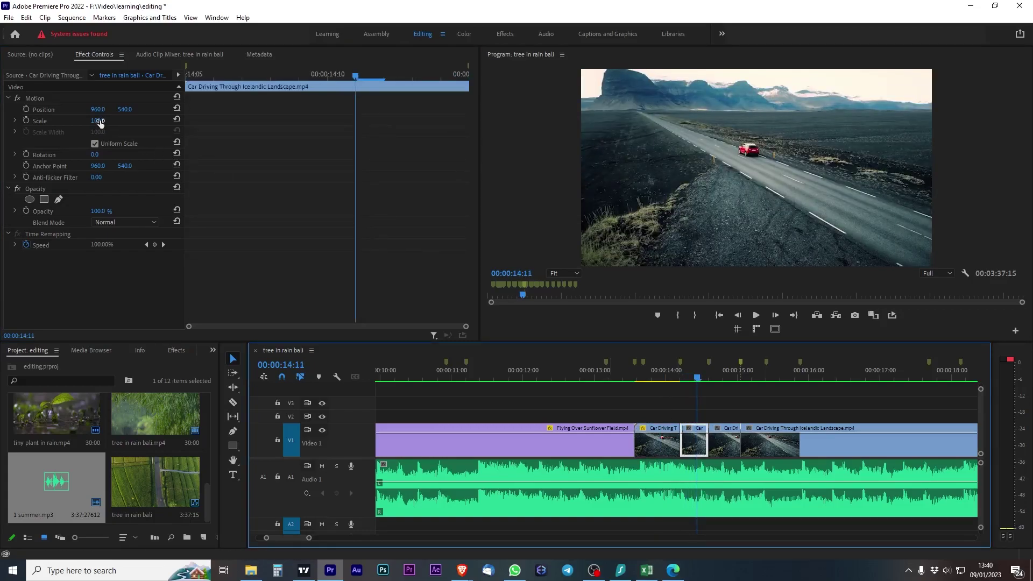
pyautogui.moveTo(100, 122); pyautogui.dragTo(111, 123)
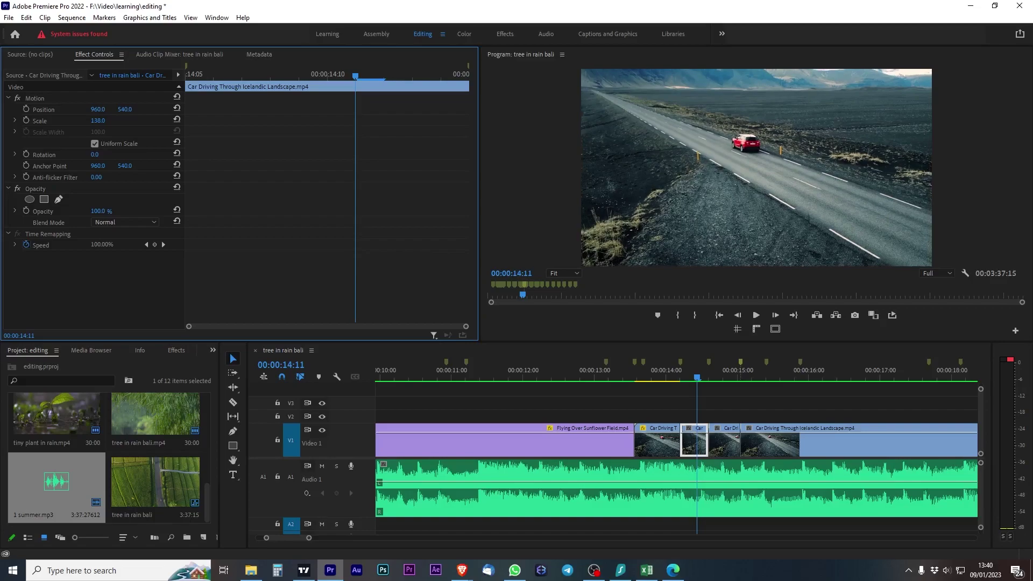
pyautogui.click(717, 376)
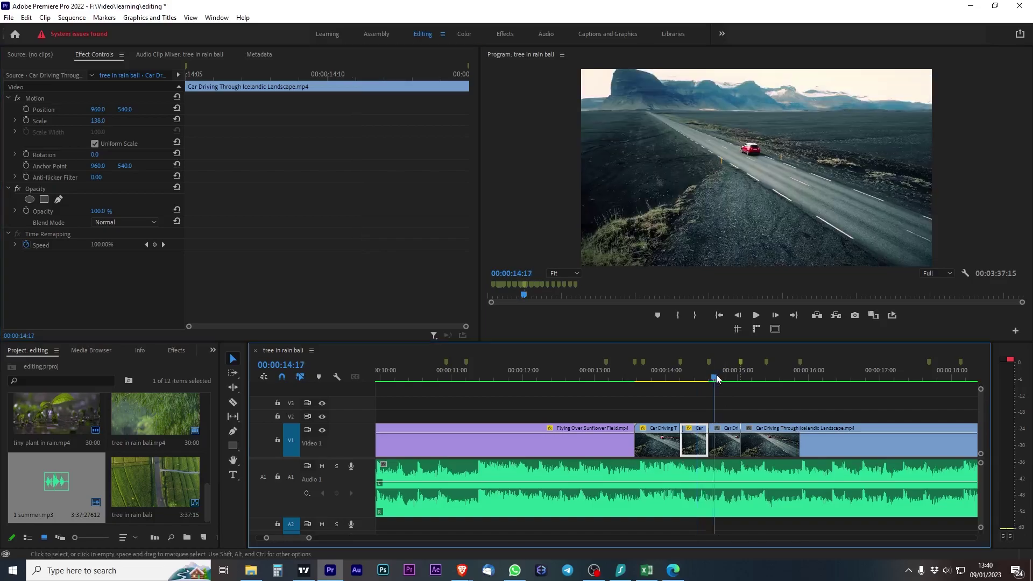
pyautogui.click(730, 448)
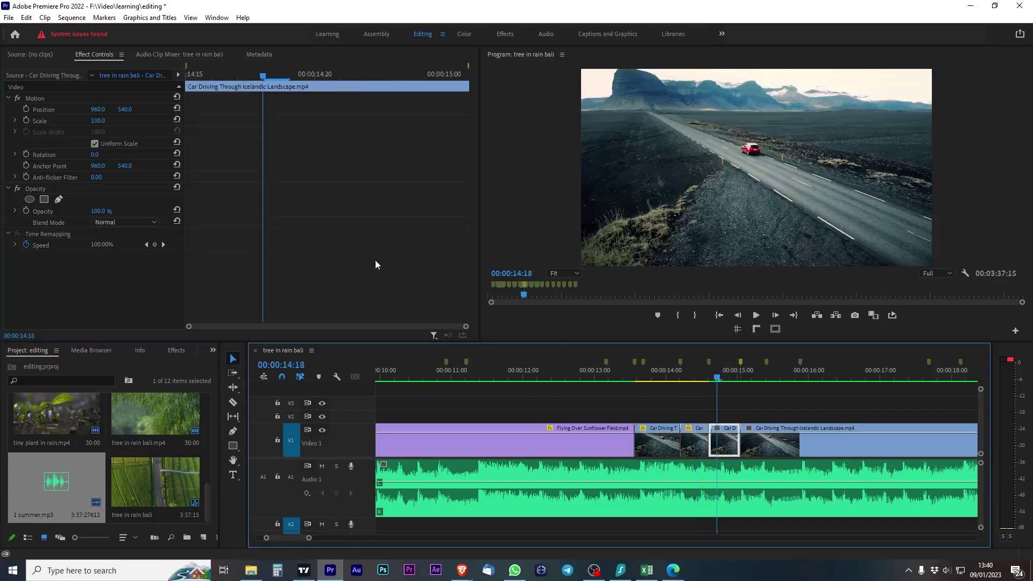
pyautogui.moveTo(99, 125); pyautogui.dragTo(113, 126)
# Step: Replay the car section and move the edit between car clips earlier, near 00:00:14:02
pyautogui.click(750, 376)
pyautogui.press('space')
pyautogui.click(631, 368)
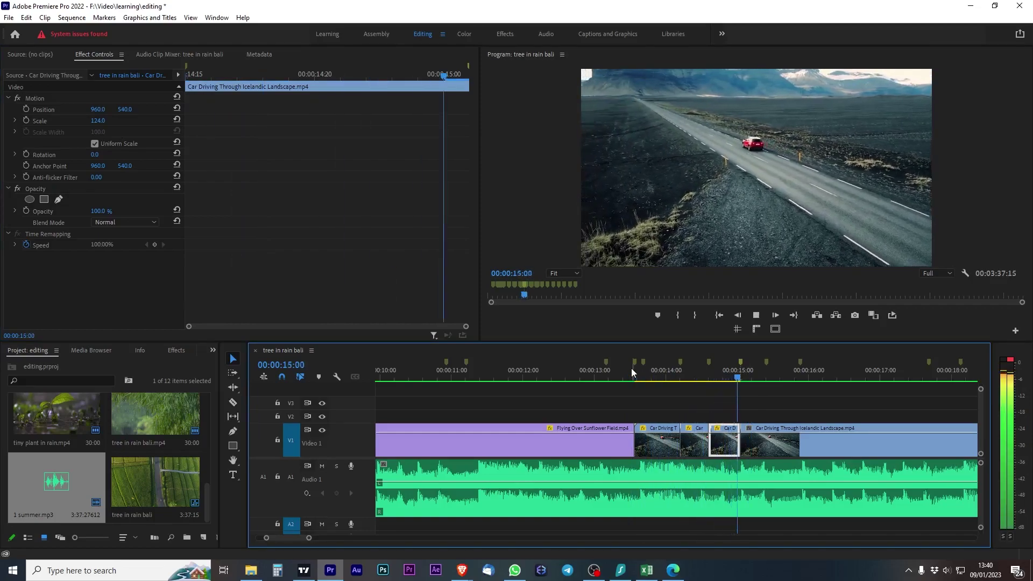
pyautogui.moveTo(721, 376); pyautogui.dragTo(608, 375)
pyautogui.press('space')
pyautogui.press('space')
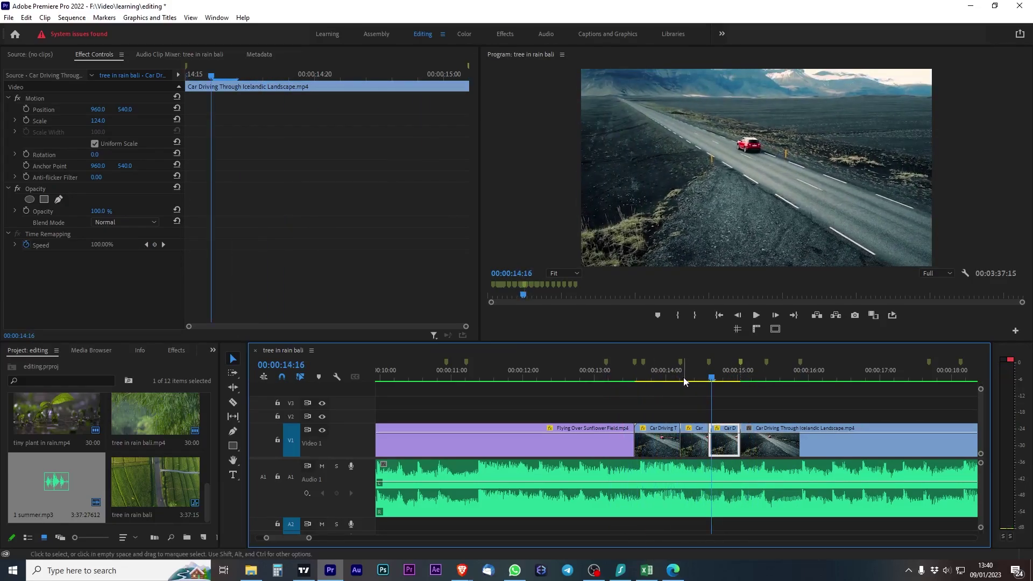
pyautogui.moveTo(684, 381); pyautogui.dragTo(671, 380)
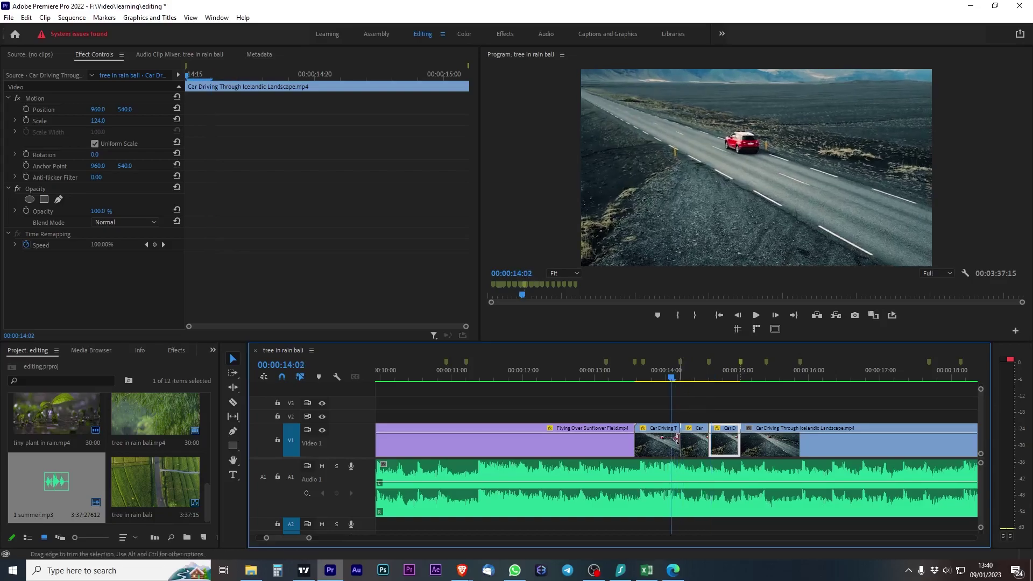
pyautogui.moveTo(676, 439); pyautogui.dragTo(669, 439)
# Step: Split the Icelandic clip at 00:00:15:22 and delete its leftover end
pyautogui.click(633, 380)
pyautogui.press('space')
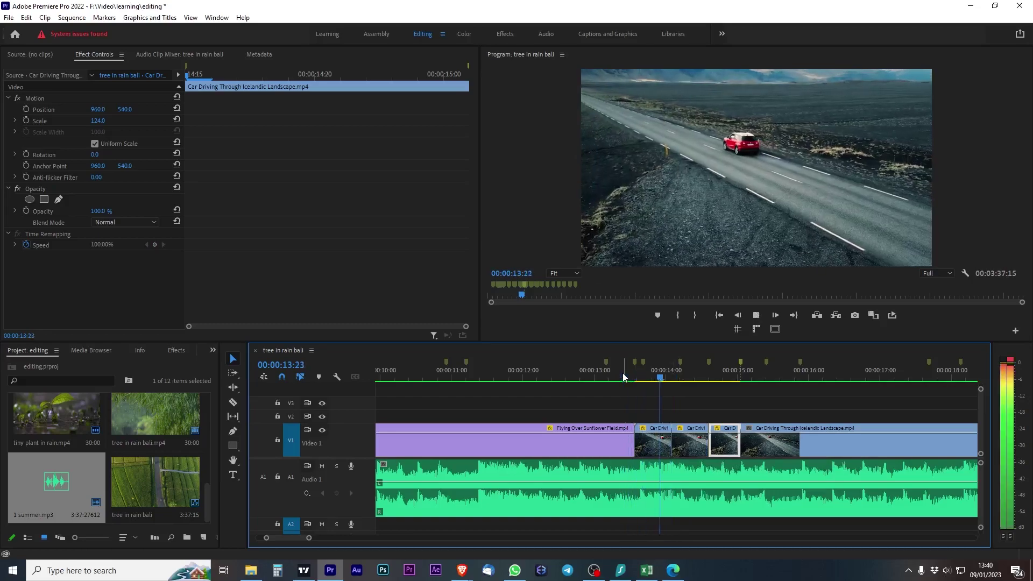
pyautogui.press('space')
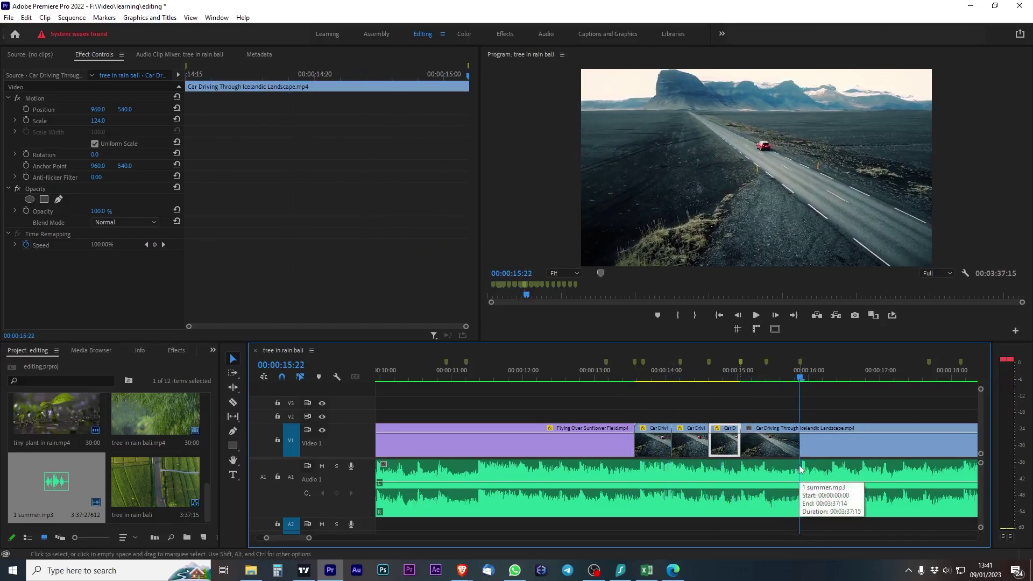
pyautogui.hotkey('ctrl', 'k')
pyautogui.click(833, 448)
pyautogui.press('Delete')
pyautogui.scroll(-1, 679, 382)
pyautogui.click(680, 382)
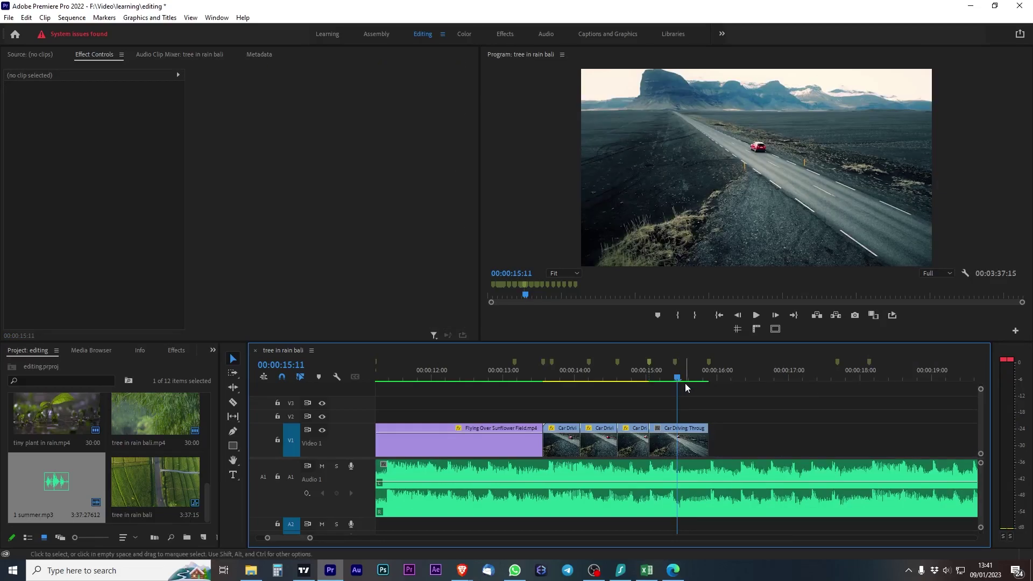
# Step: Move the tree in rain bali clip onto V1 right after the Icelandic clip
pyautogui.press('-')
pyautogui.press('-')
pyautogui.press('-')
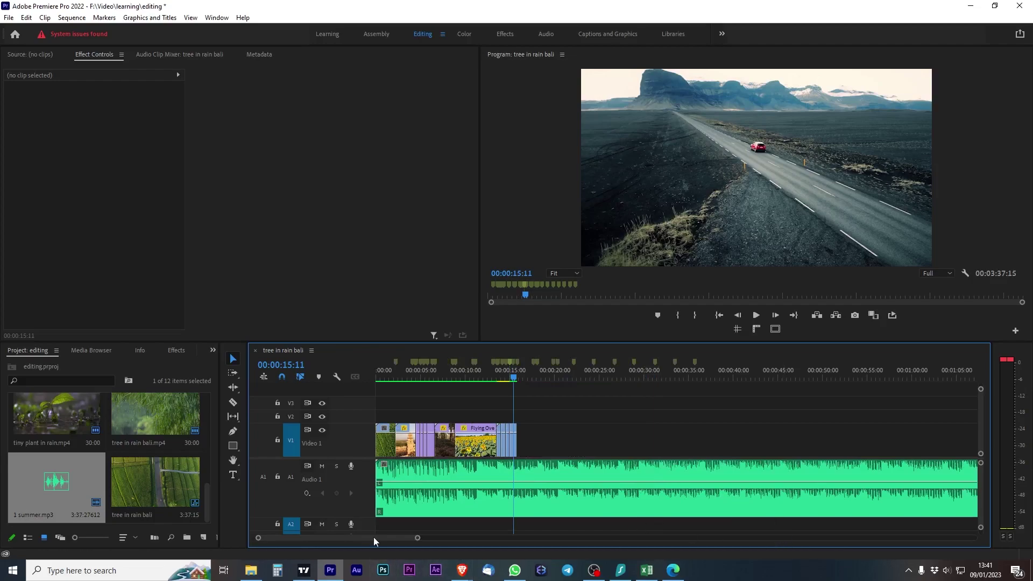
pyautogui.moveTo(373, 537); pyautogui.dragTo(474, 537)
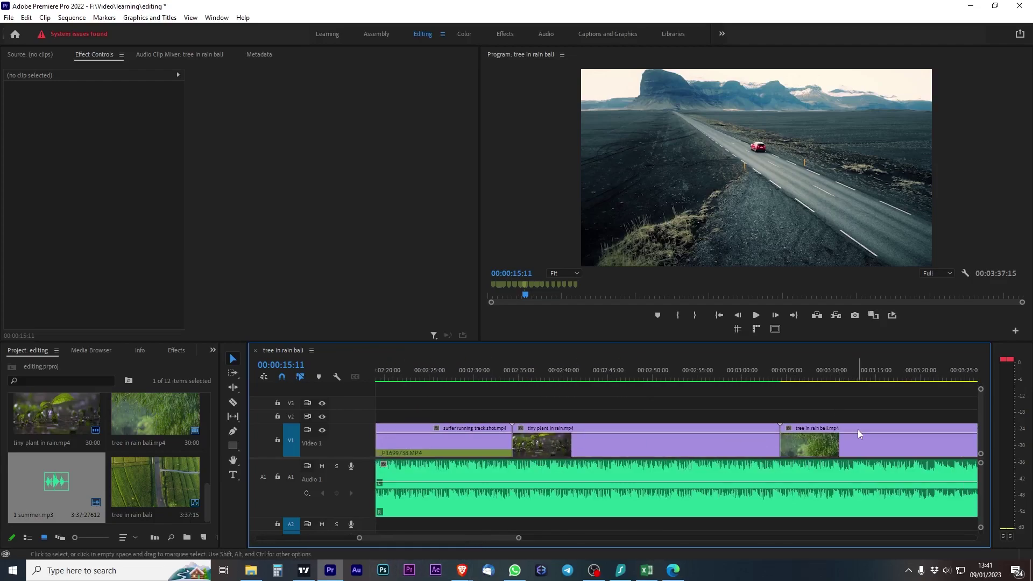
pyautogui.moveTo(860, 428); pyautogui.dragTo(277, 403)
pyautogui.press('-')
pyautogui.press('-')
pyautogui.press('-')
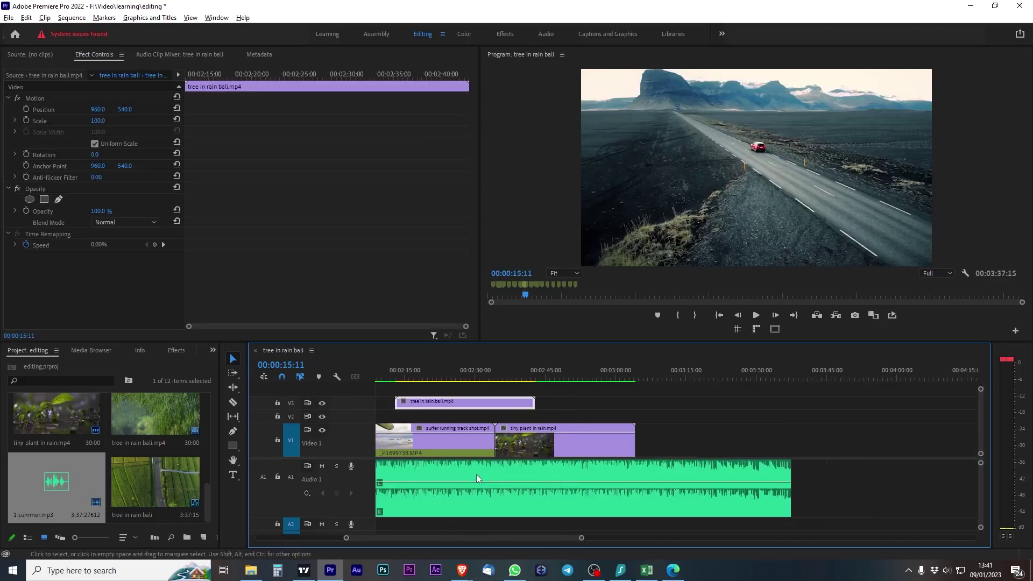
pyautogui.moveTo(463, 541); pyautogui.dragTo(382, 540)
pyautogui.moveTo(758, 409); pyautogui.dragTo(469, 446)
# Step: Split both the rain clip and the music at 00:00:21:04
pyautogui.press('=')
pyautogui.press('=')
pyautogui.press('=')
pyautogui.press('=')
pyautogui.press('=')
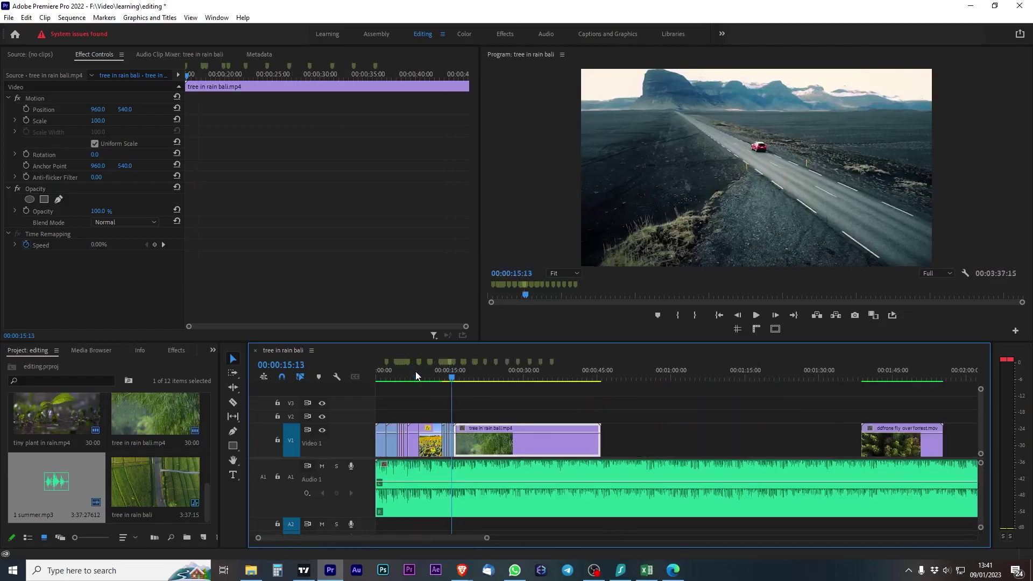
pyautogui.press('-')
pyautogui.click(714, 381)
pyautogui.press('space')
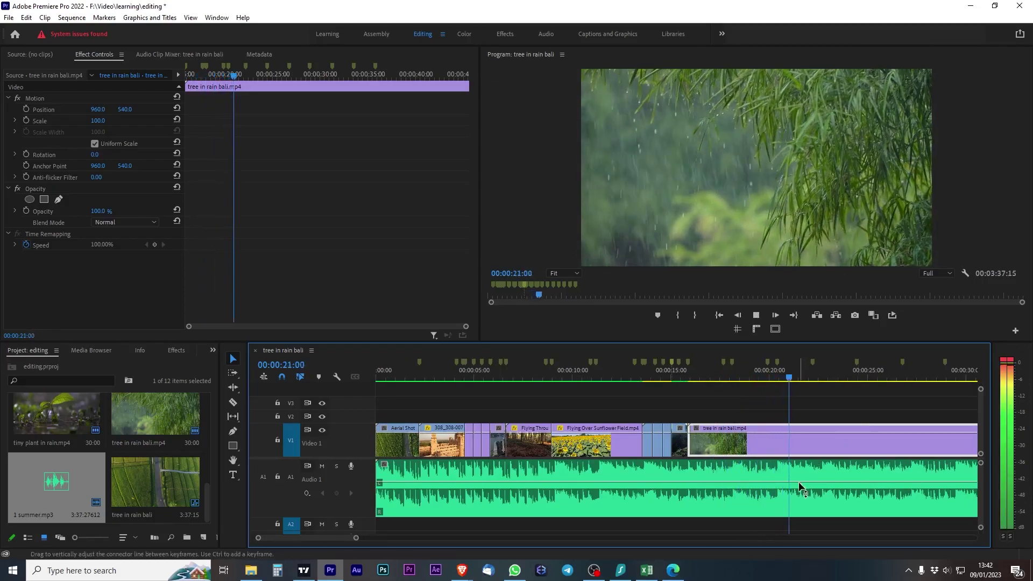
pyautogui.press('space')
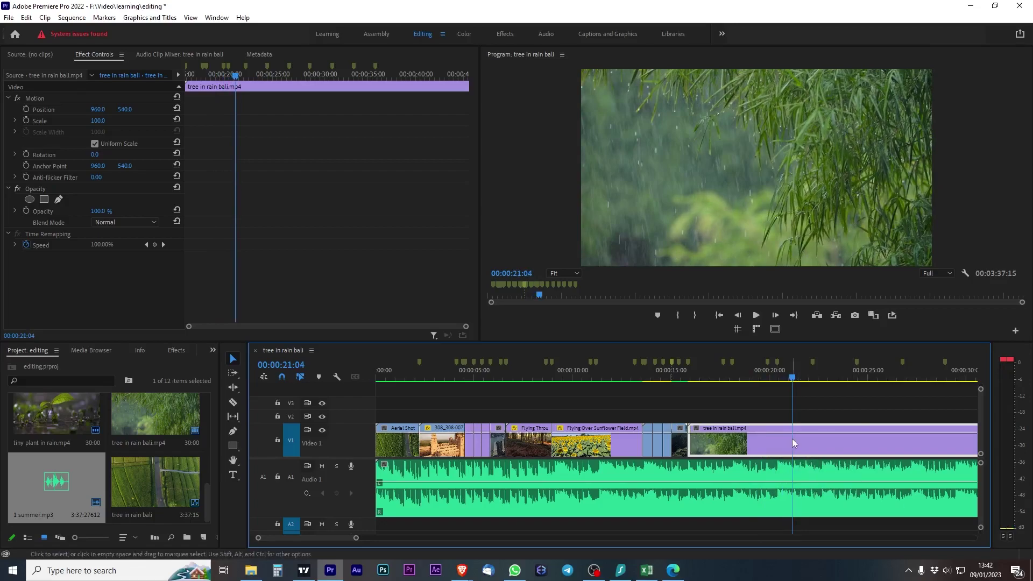
pyautogui.hotkey('ctrl', 'k')
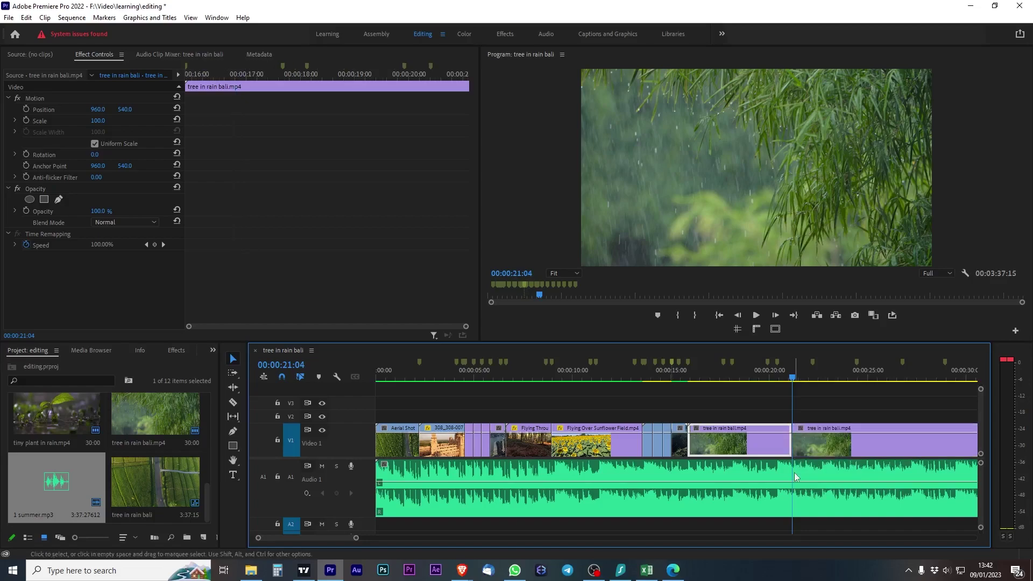
pyautogui.press('c')
pyautogui.click(794, 477)
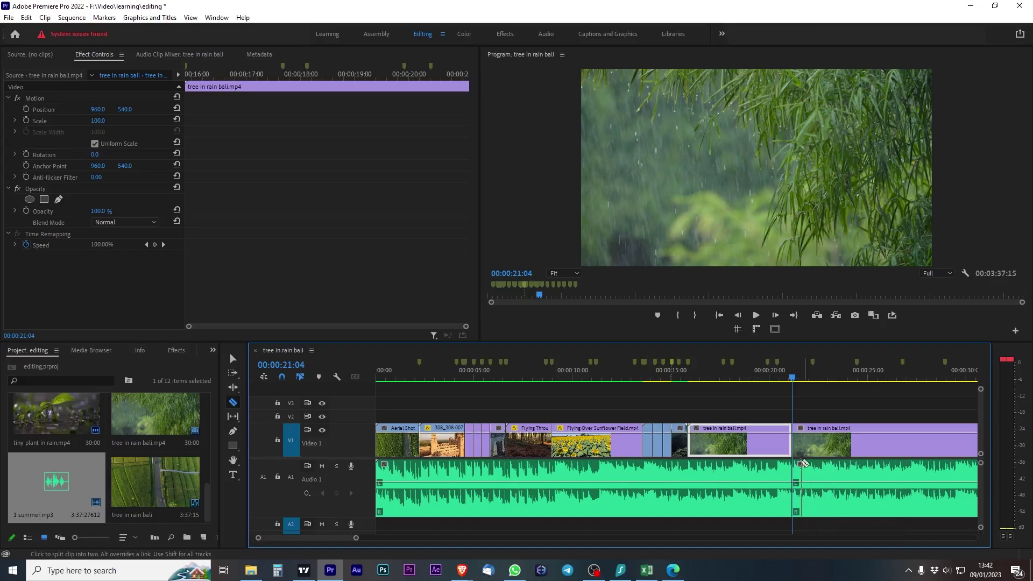
# Step: Delete everything after 00:00:21:04 with Track Select Forward and fit the sequence in view
pyautogui.press('a')
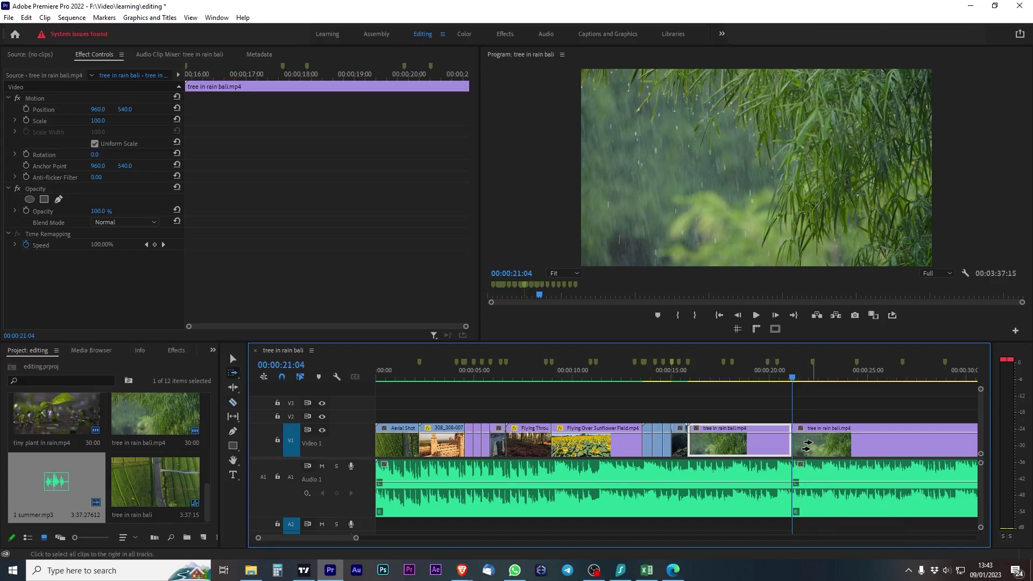
pyautogui.click(808, 446)
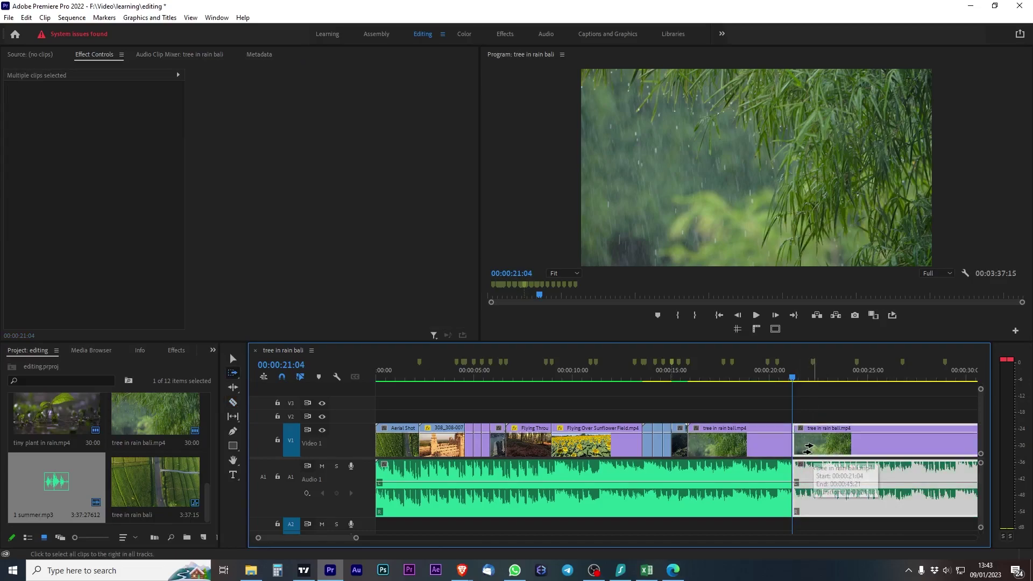
pyautogui.press('Delete')
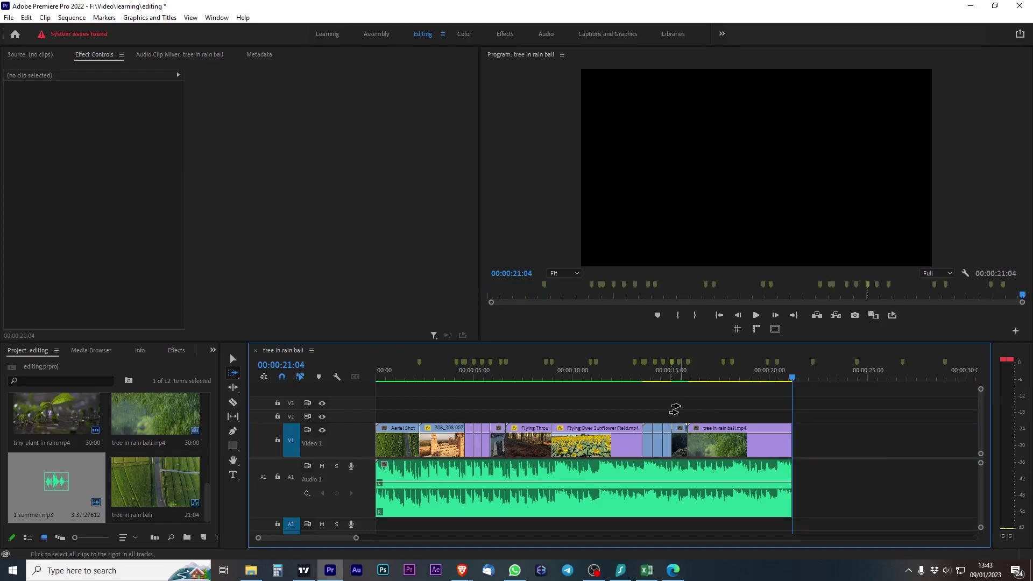
pyautogui.press('\\')
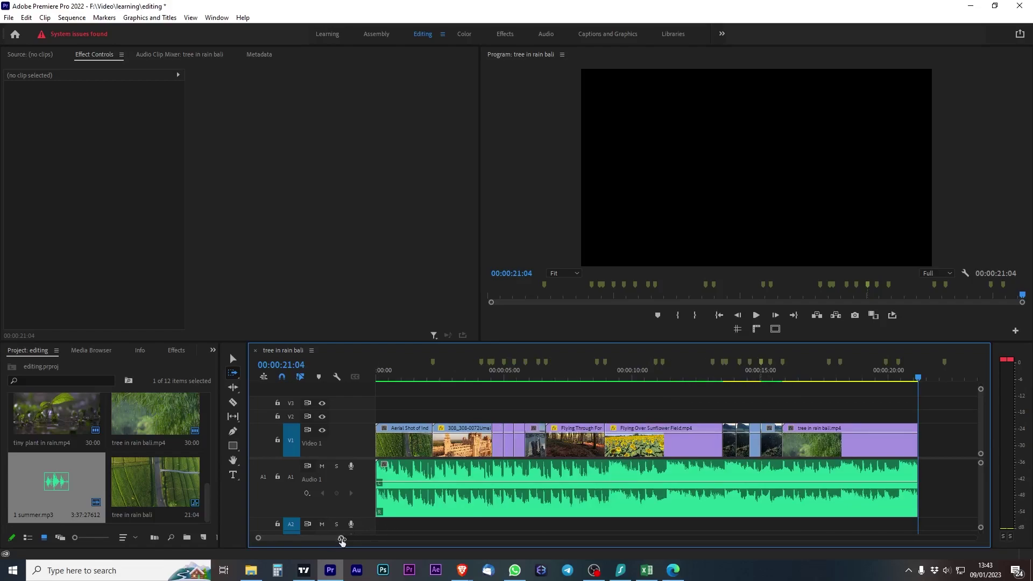
pyautogui.moveTo(341, 541); pyautogui.dragTo(344, 538)
pyautogui.moveTo(496, 379); pyautogui.dragTo(379, 383)
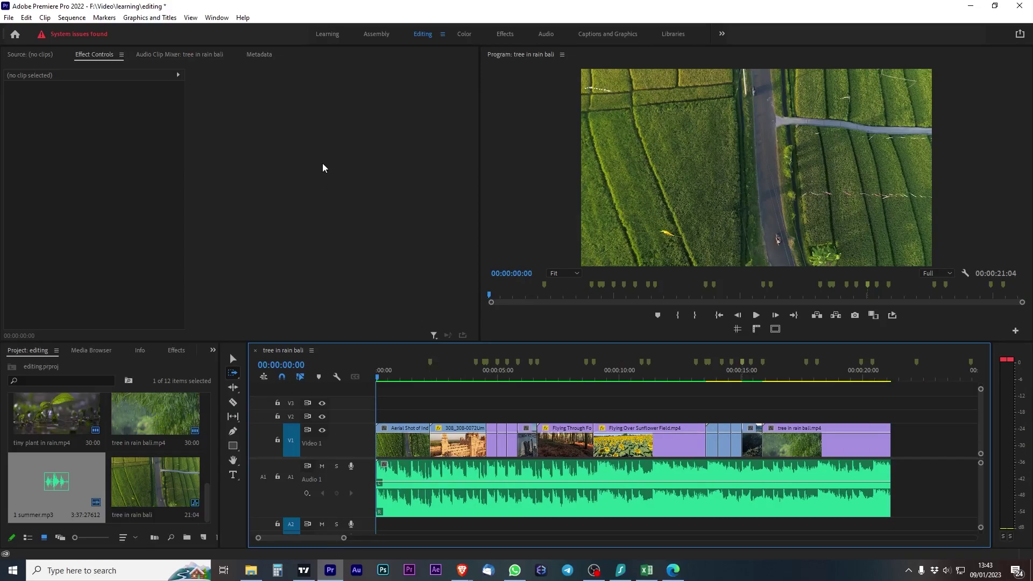
# Step: Trim the tree-in-rain clip and the music ends to 00:00:18:03
pyautogui.press('space')
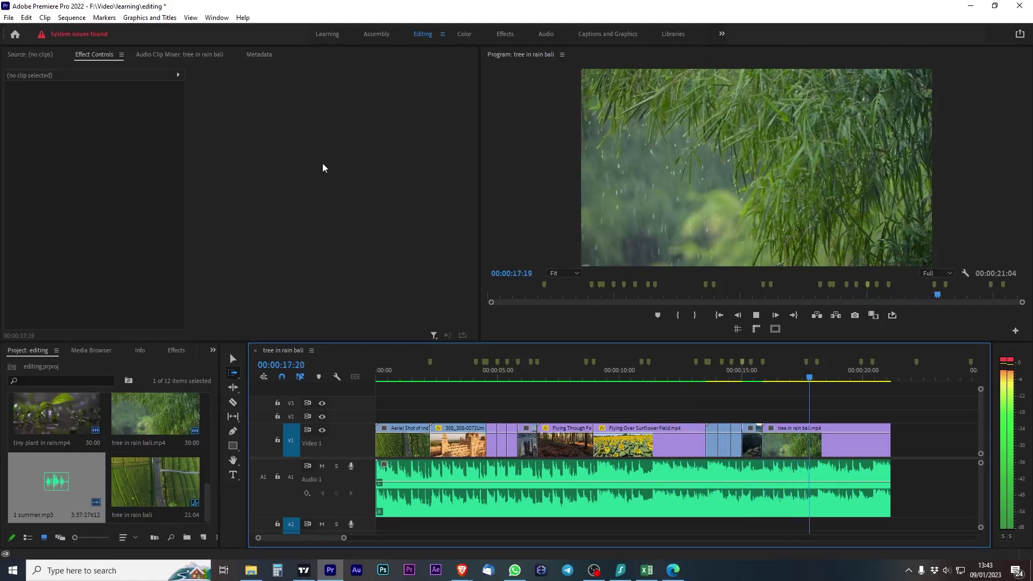
pyautogui.press('space')
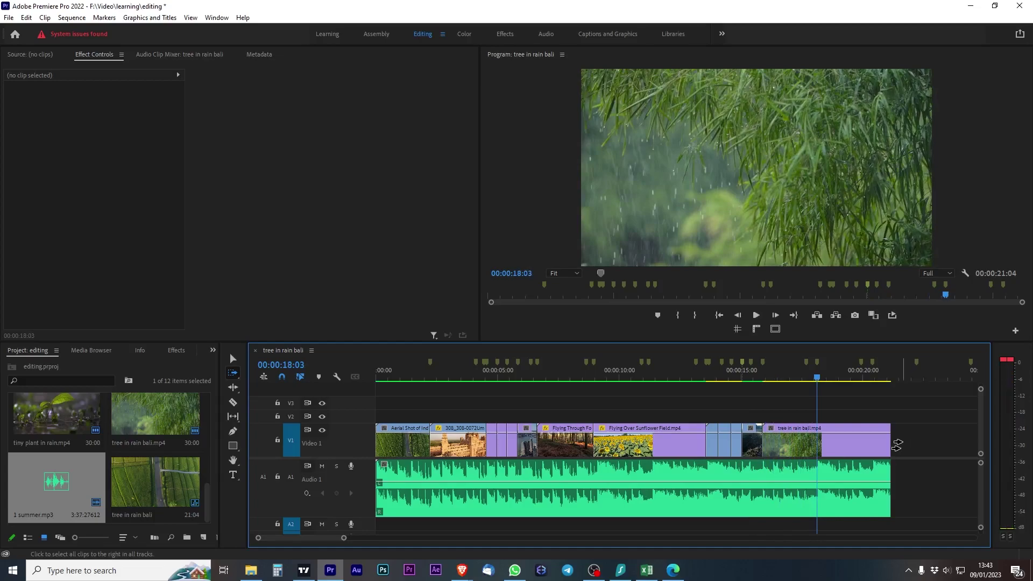
pyautogui.press('v')
pyautogui.moveTo(891, 442); pyautogui.dragTo(815, 440)
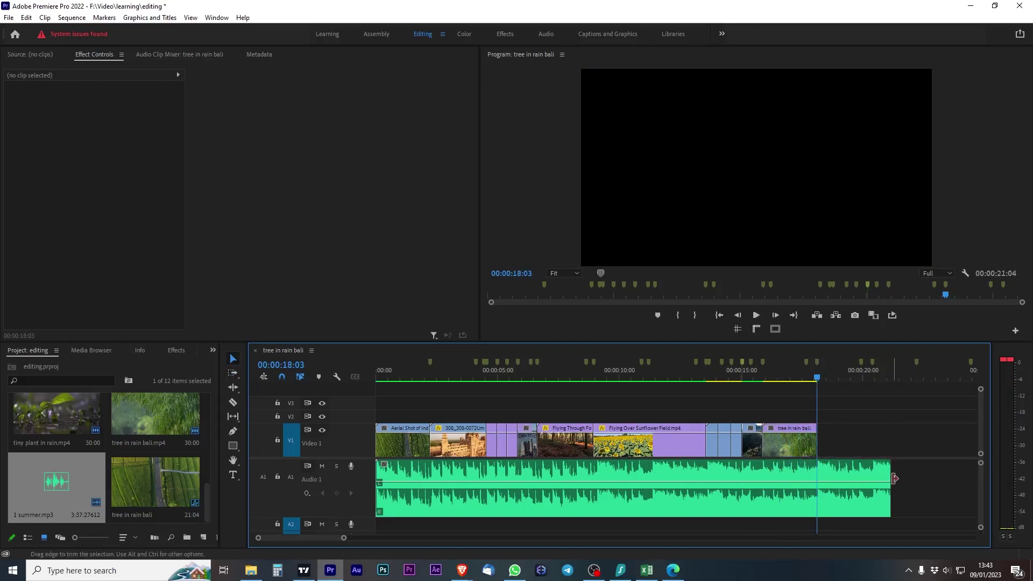
pyautogui.moveTo(893, 487); pyautogui.dragTo(821, 467)
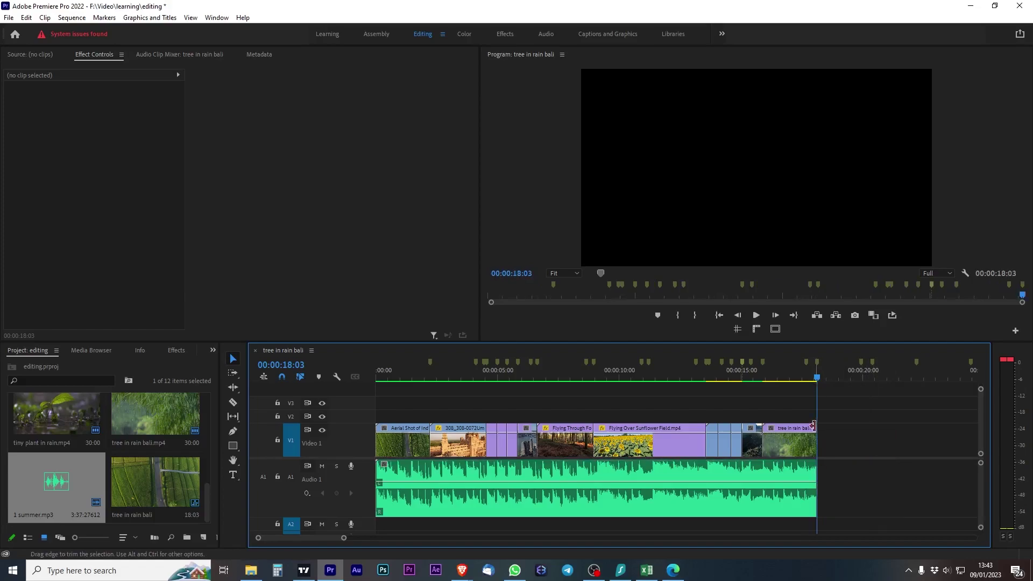
pyautogui.moveTo(403, 371); pyautogui.dragTo(370, 375)
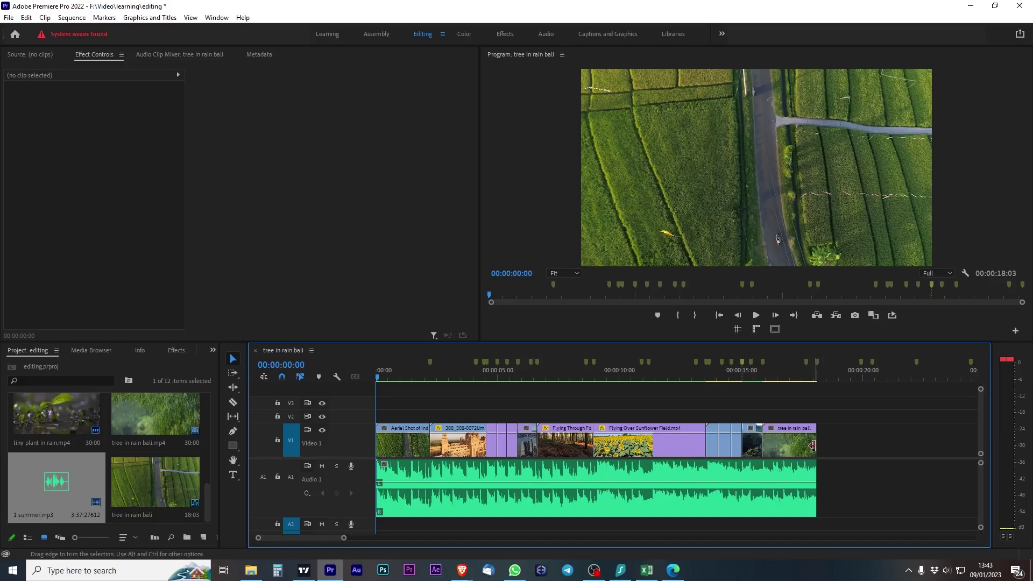
# Step: Add Cross Dissolves at the first clip's start and the last clip's end, then preview
pyautogui.click(178, 353)
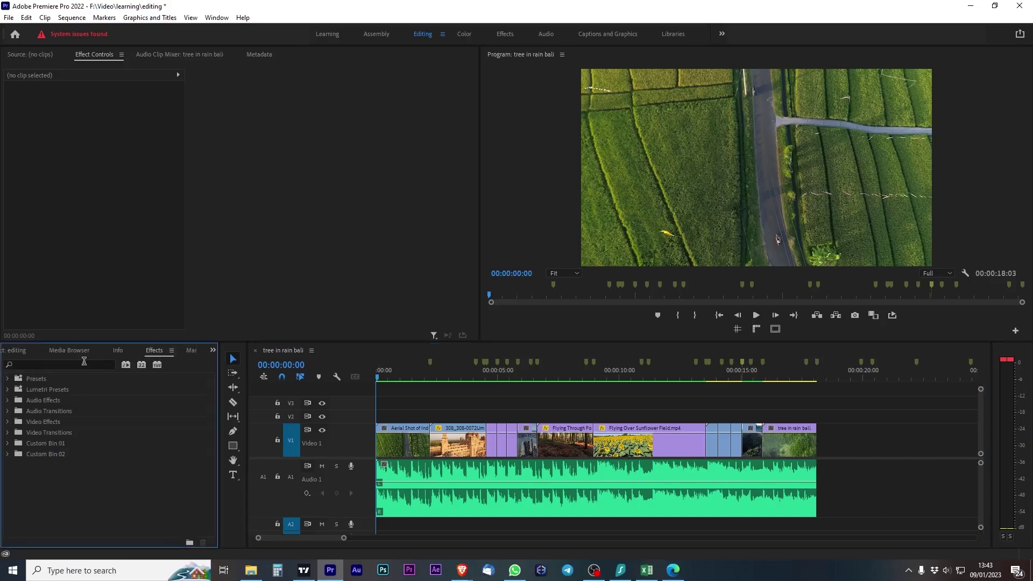
pyautogui.click(8, 434)
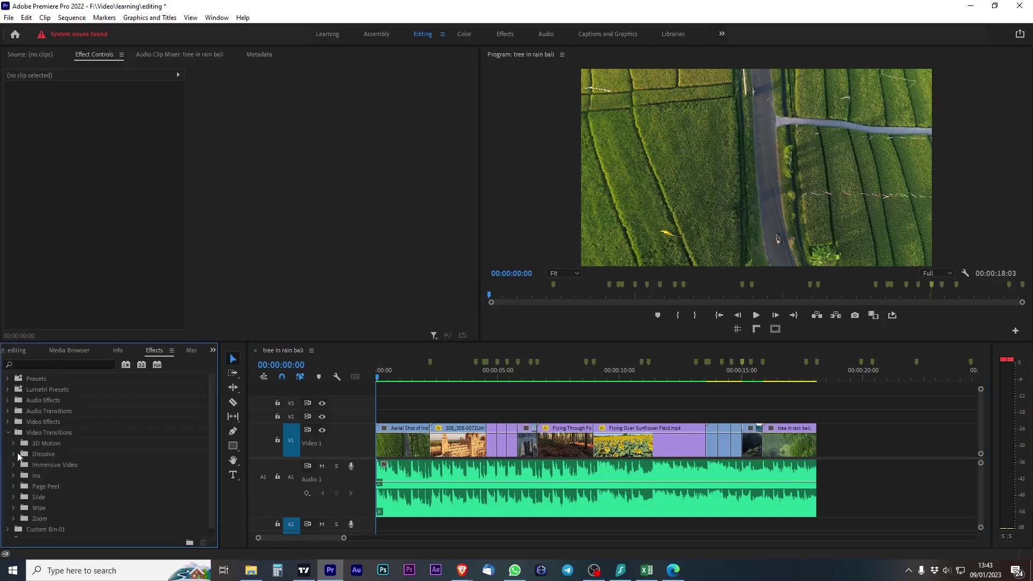
pyautogui.click(14, 454)
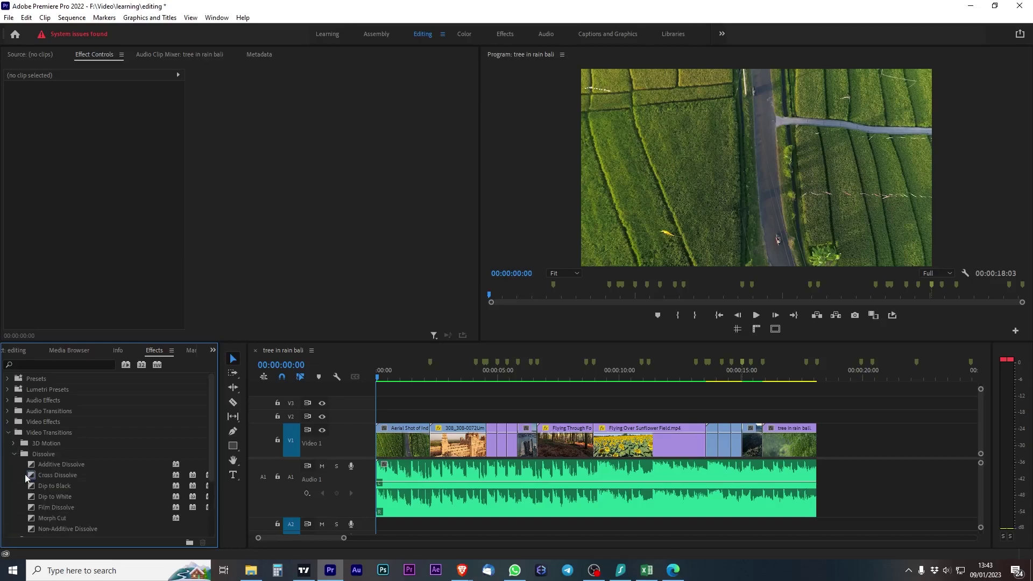
pyautogui.moveTo(26, 475); pyautogui.dragTo(383, 440)
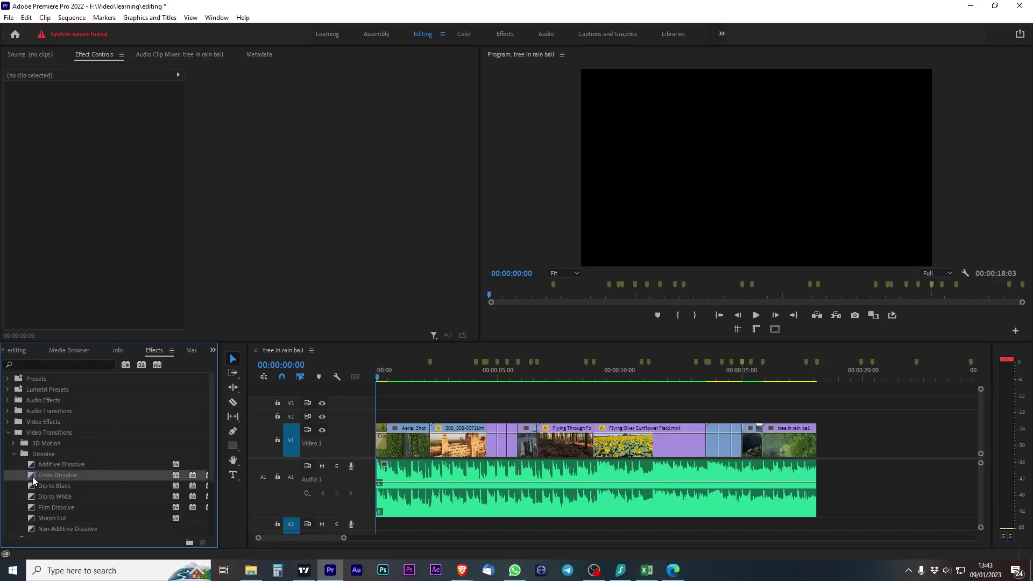
pyautogui.moveTo(32, 480); pyautogui.dragTo(799, 443)
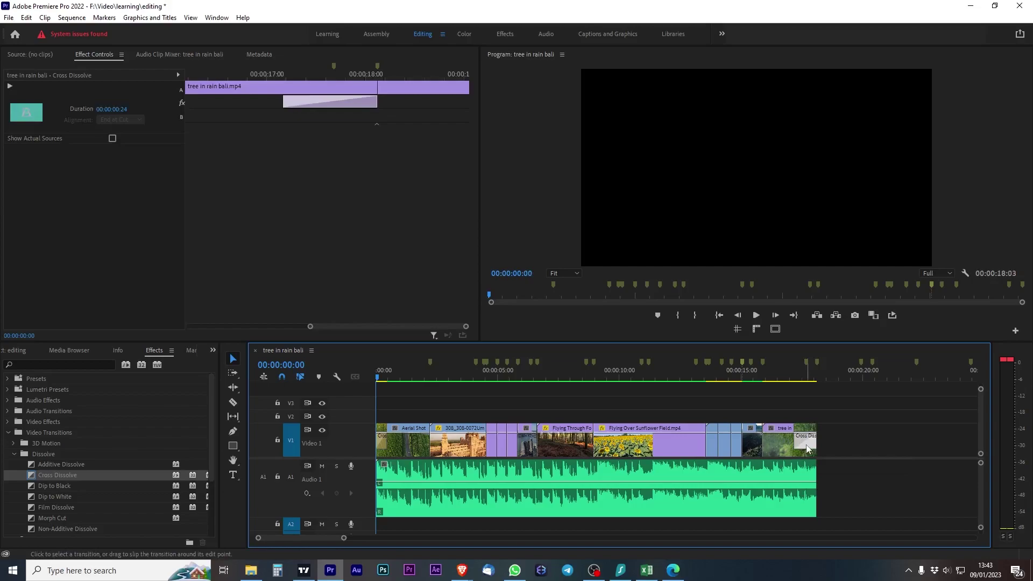
pyautogui.click(783, 378)
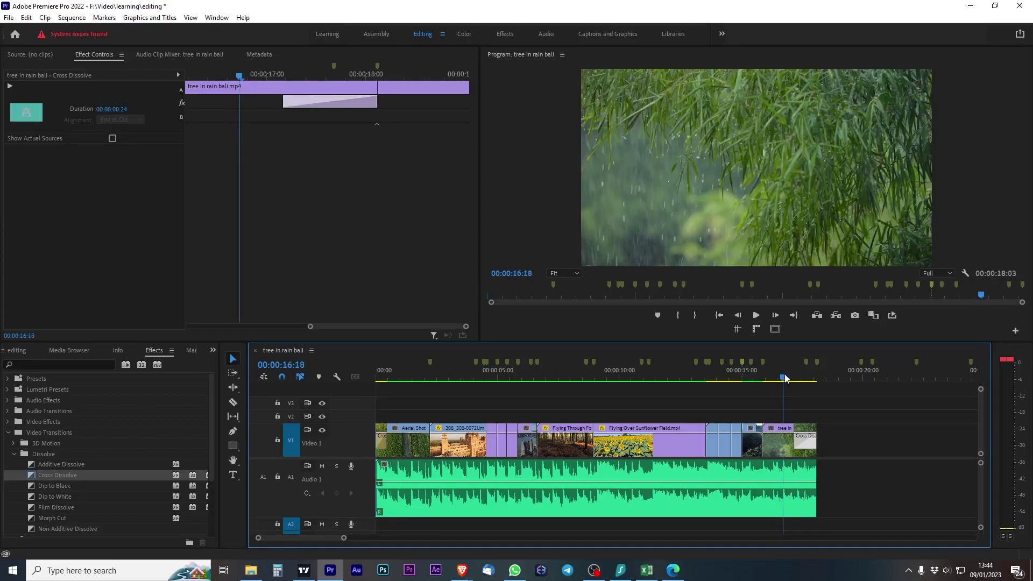
pyautogui.press('space')
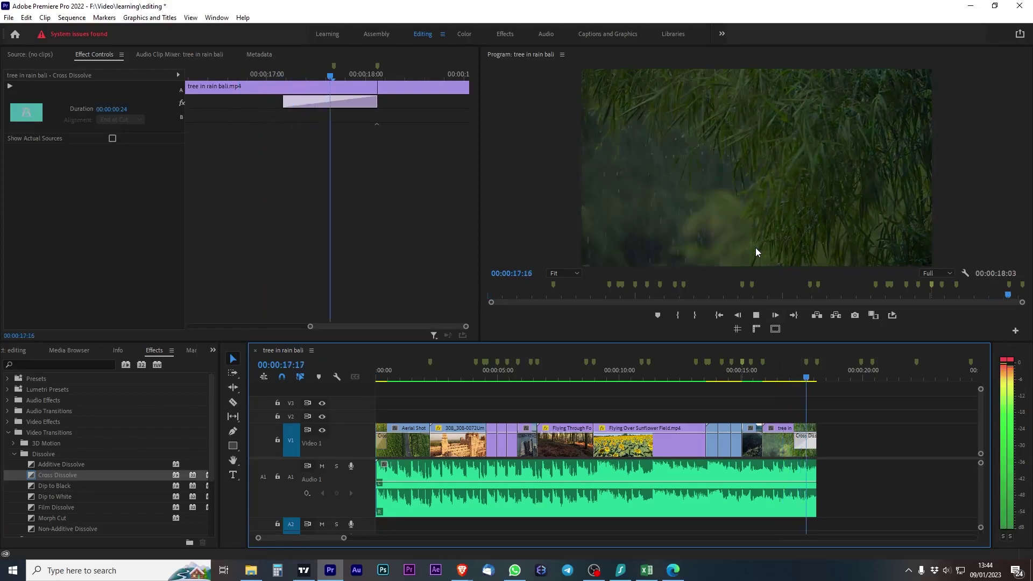
pyautogui.press('space')
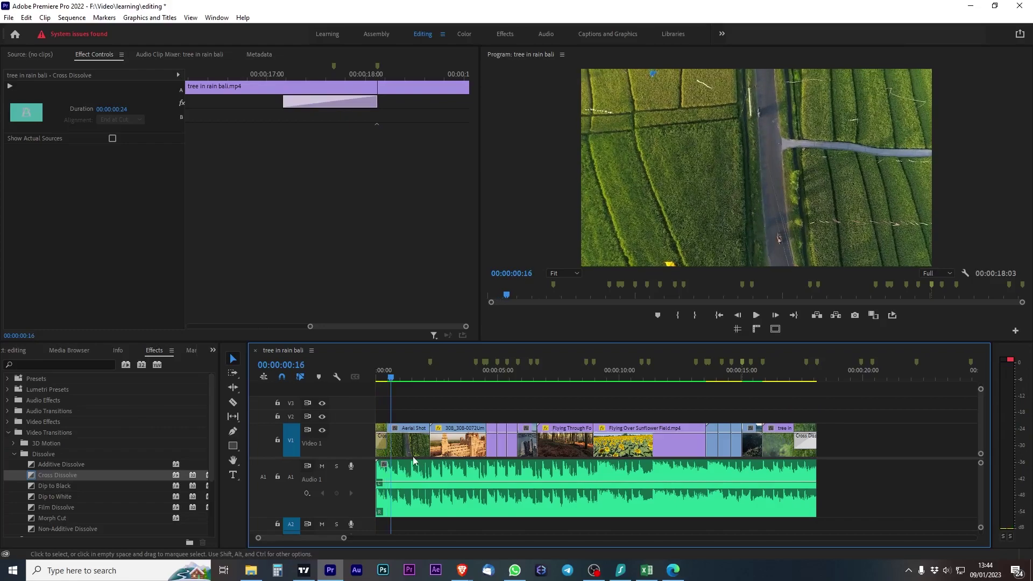
# Step: Shorten the opening Cross Dissolve to 00:00:00:07 and play it back
pyautogui.click(382, 378)
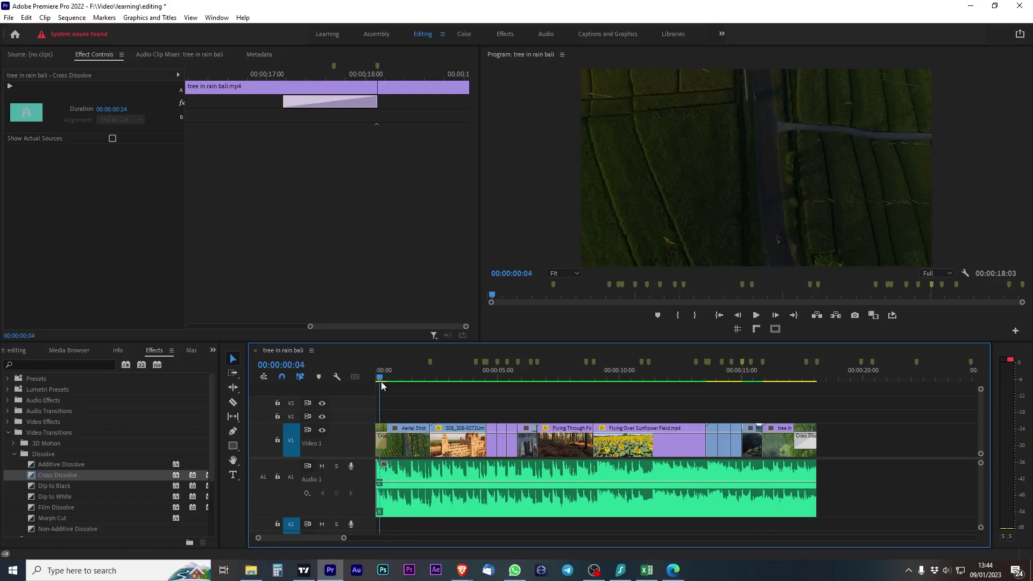
pyautogui.press('=')
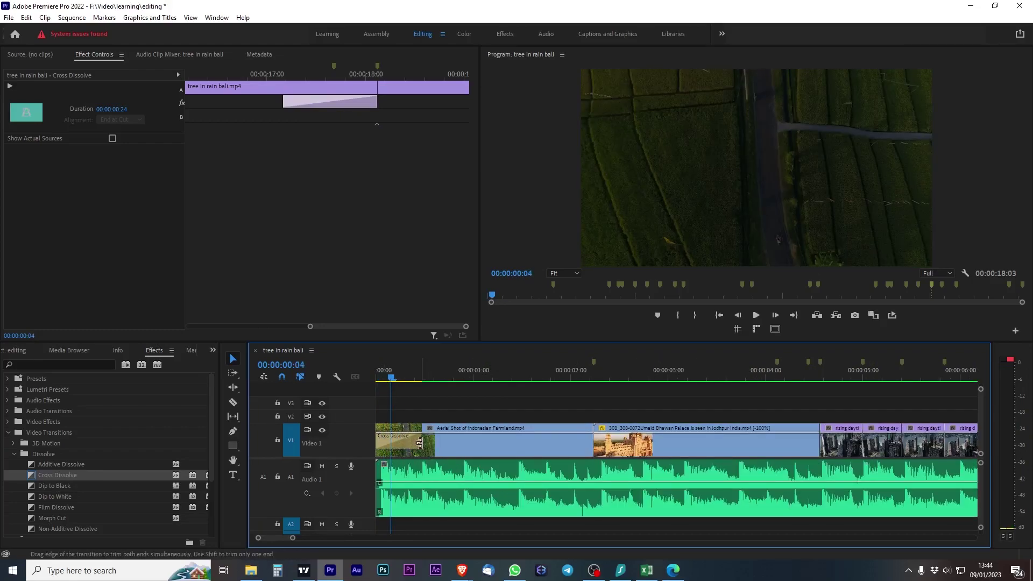
pyautogui.moveTo(420, 443); pyautogui.dragTo(400, 443)
pyautogui.moveTo(382, 373); pyautogui.dragTo(365, 375)
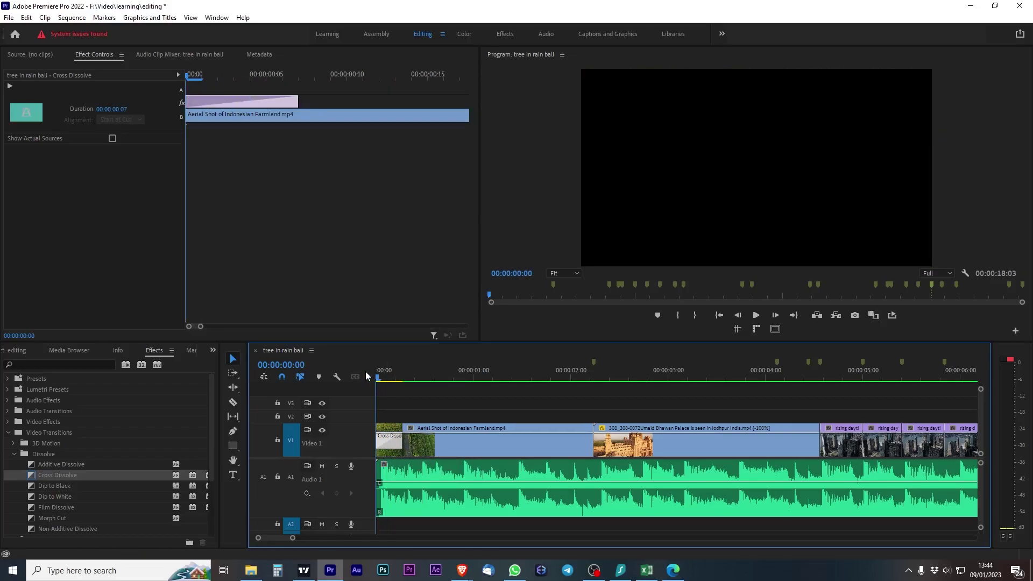
pyautogui.press('space')
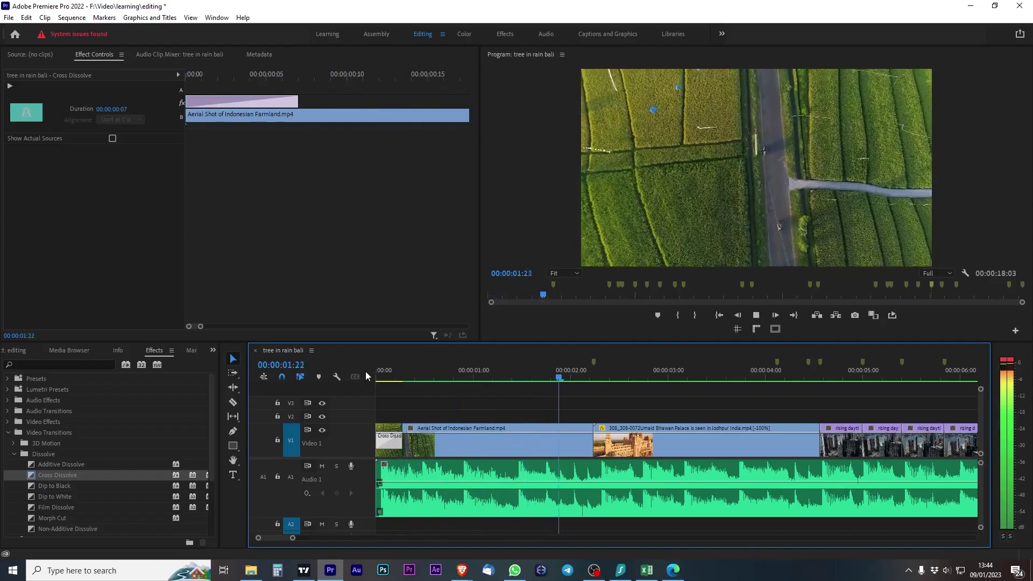
pyautogui.press('space')
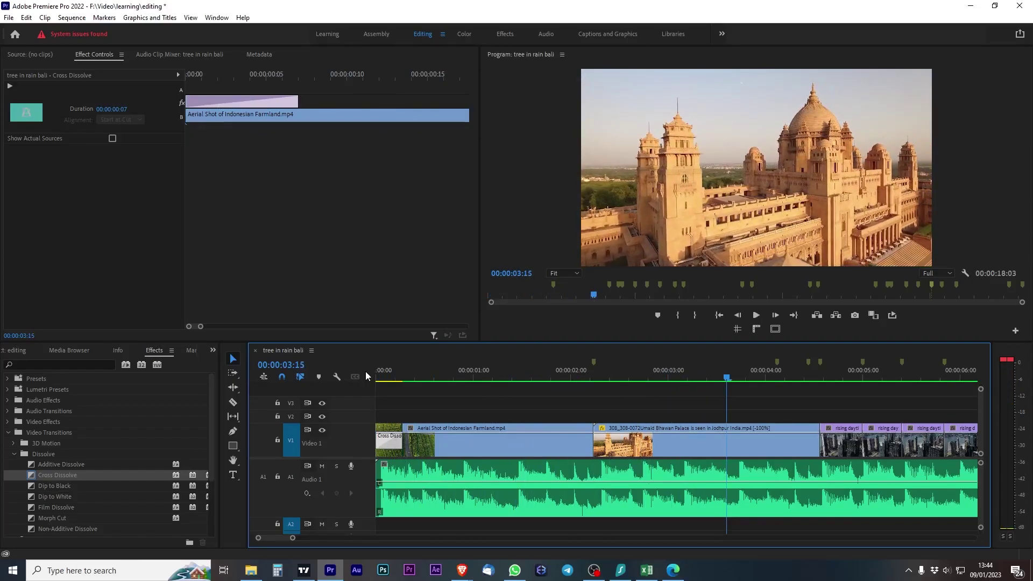
pyautogui.press('-')
pyautogui.press('-')
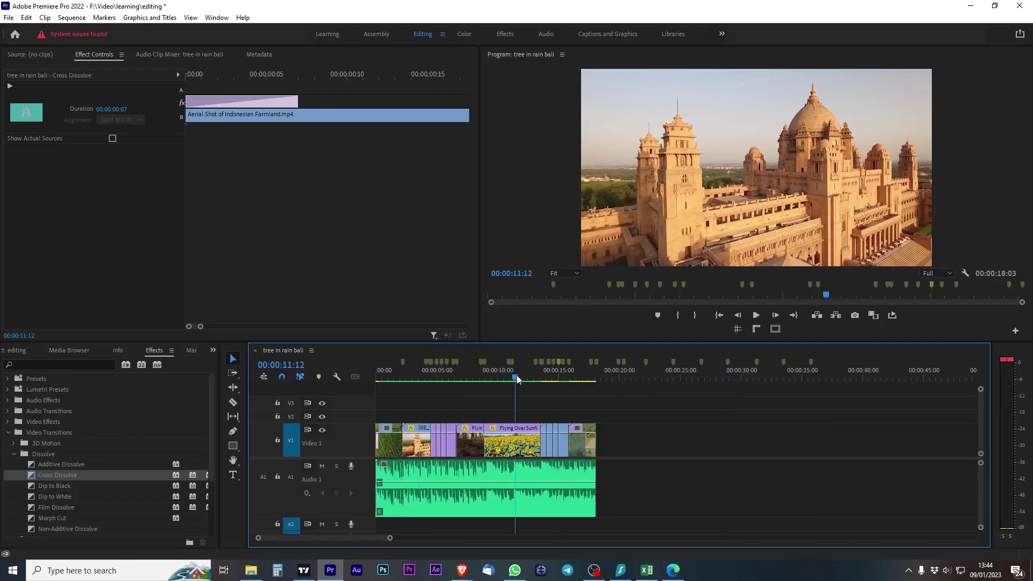
pyautogui.click(581, 380)
pyautogui.press('space')
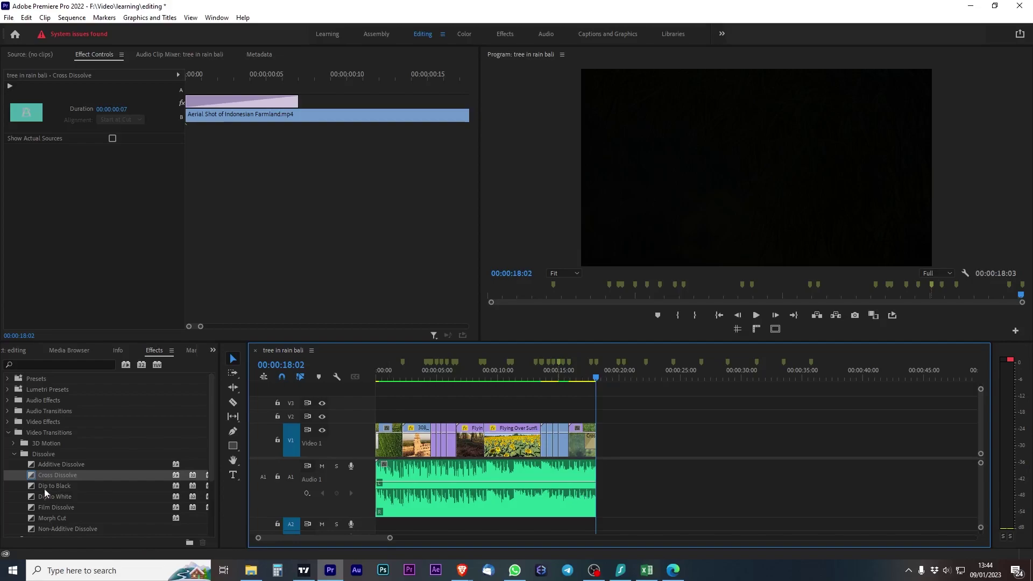
# Step: Add a Constant Power crossfade to the end of summer.mp3 and save the project
pyautogui.click(14, 455)
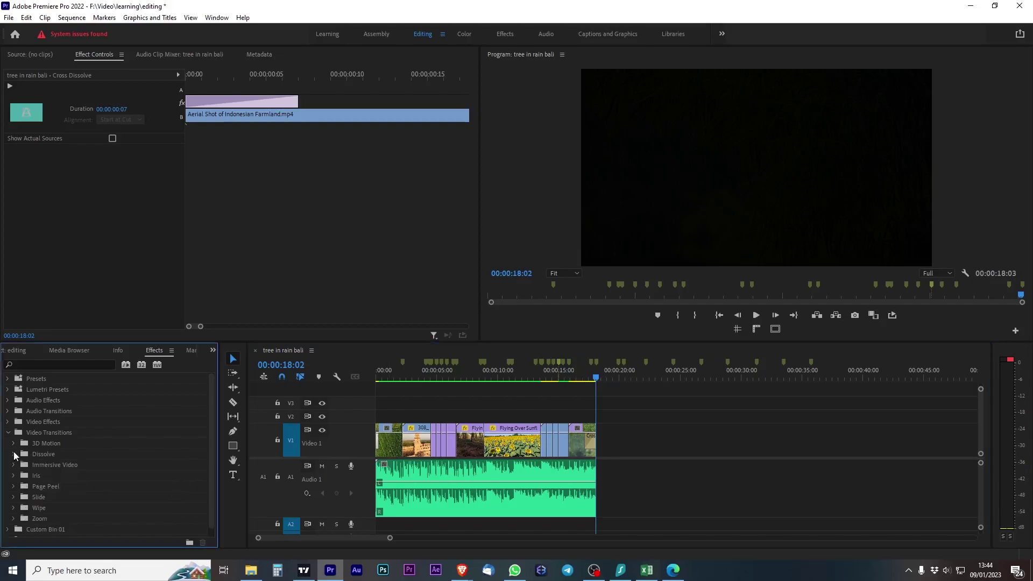
pyautogui.click(8, 412)
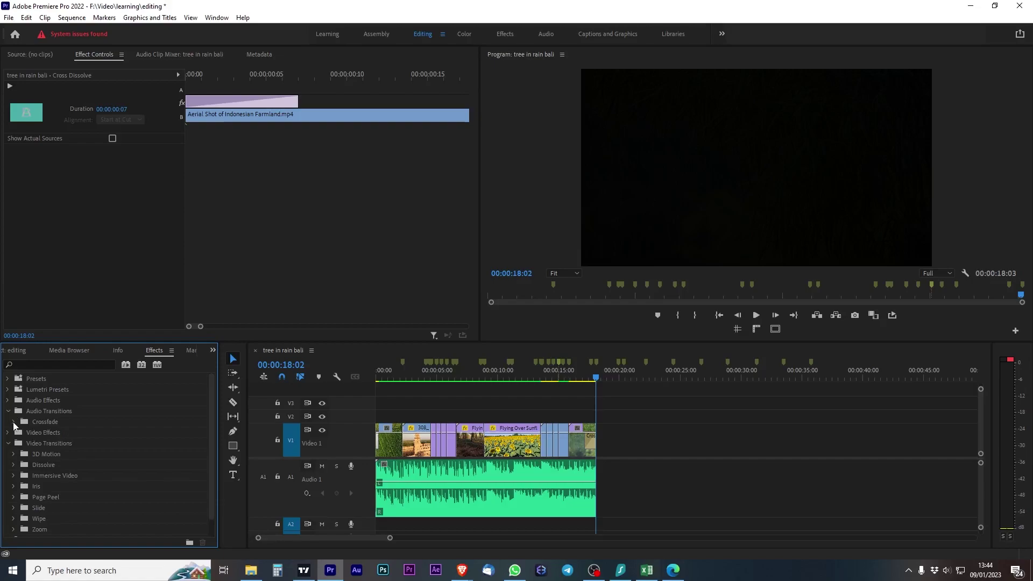
pyautogui.click(13, 422)
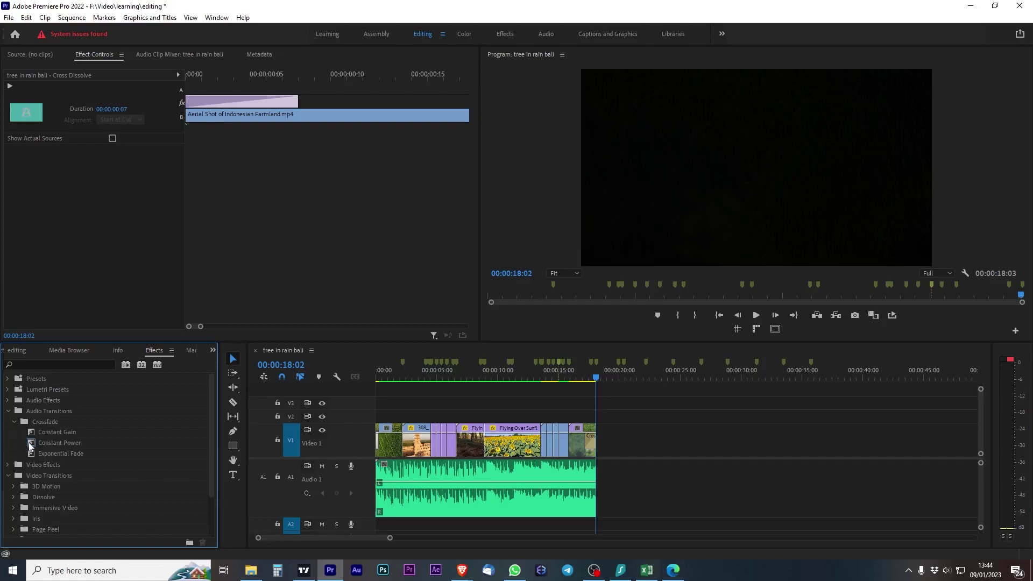
pyautogui.moveTo(31, 446); pyautogui.dragTo(506, 471)
pyautogui.moveTo(576, 477)
pyautogui.mouseDown()
pyautogui.moveTo(598, 491)
pyautogui.moveTo(566, 492)
pyautogui.mouseUp()
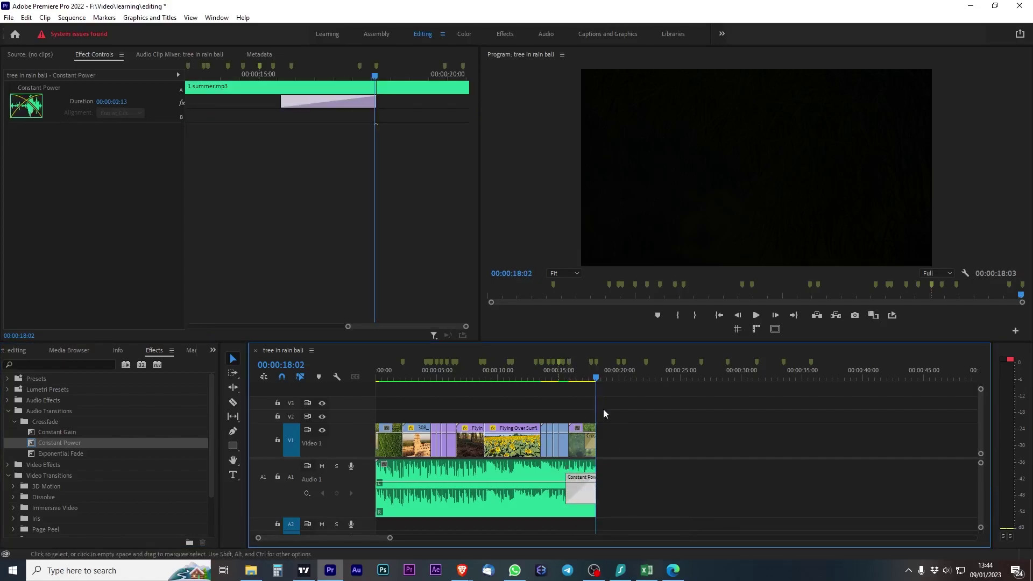
pyautogui.click(561, 378)
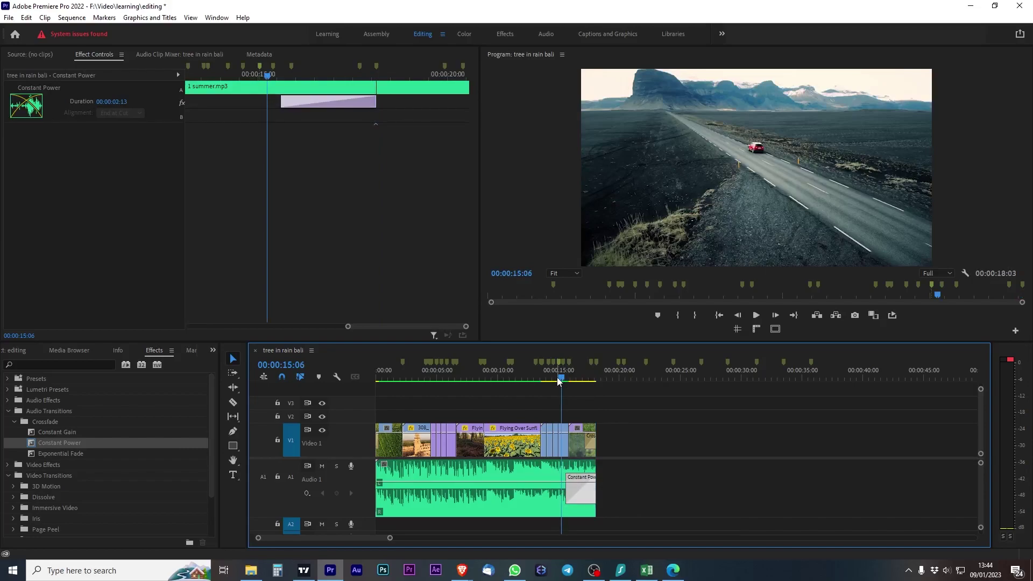
pyautogui.hotkey('ctrl', 's')
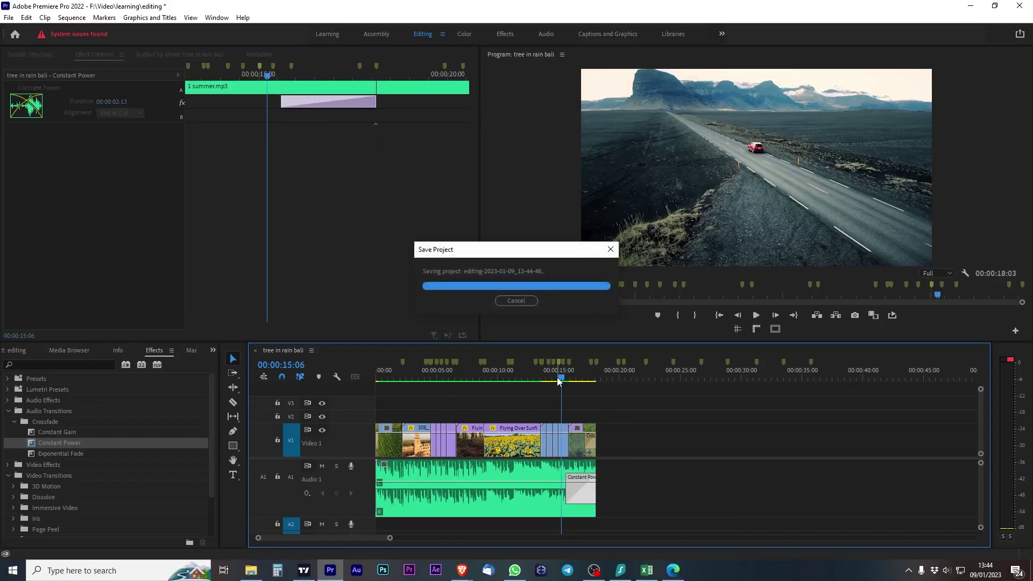
# Step: Play through the ending audio crossfade from 00:00:14:22
pyautogui.press('=')
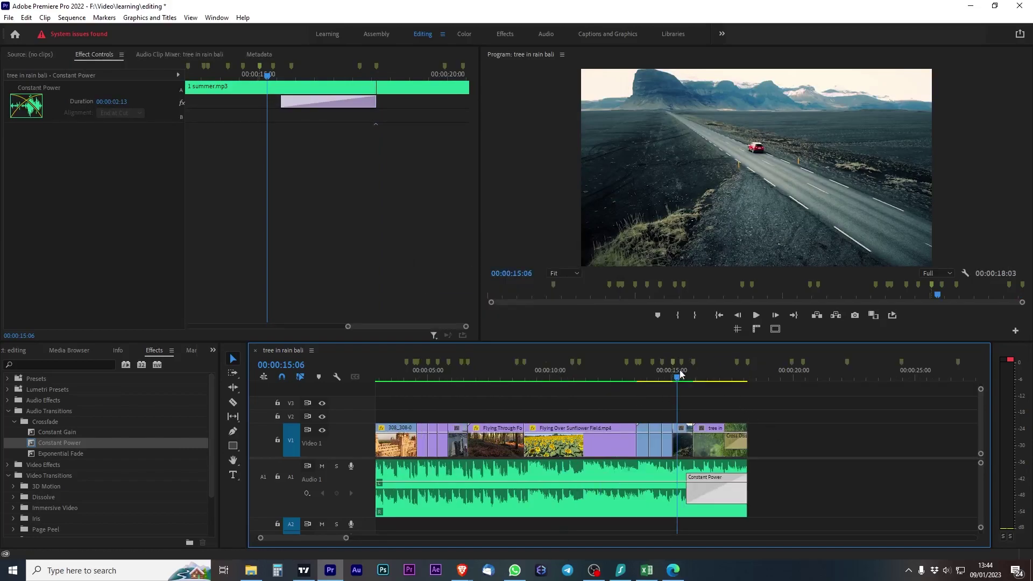
pyautogui.click(669, 379)
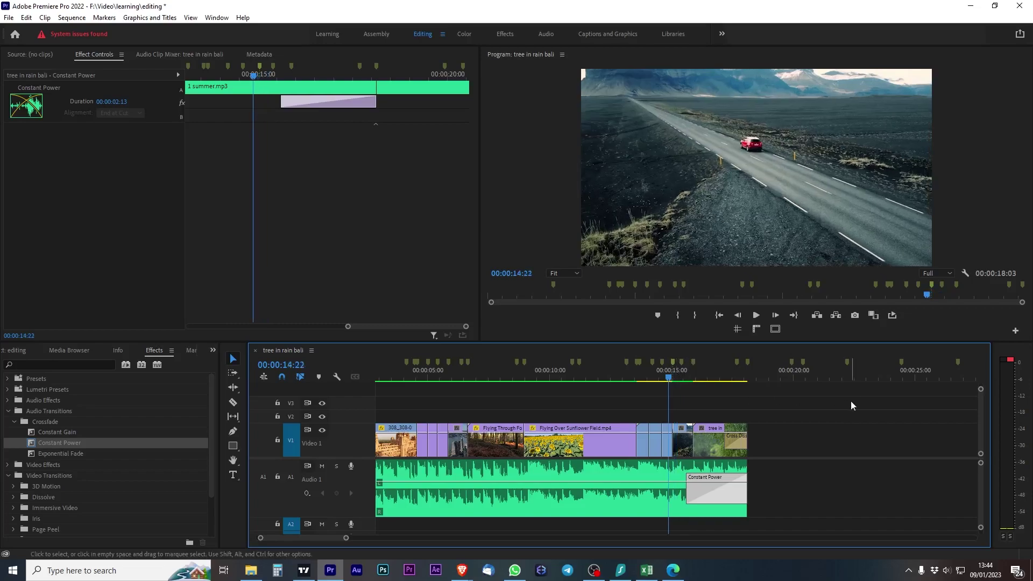
pyautogui.press('space')
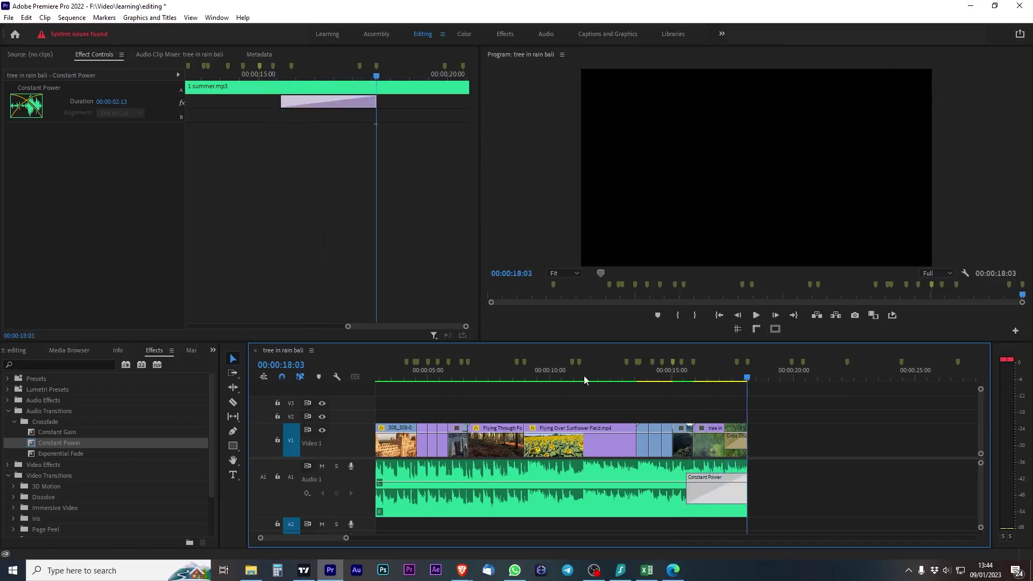
pyautogui.click(534, 375)
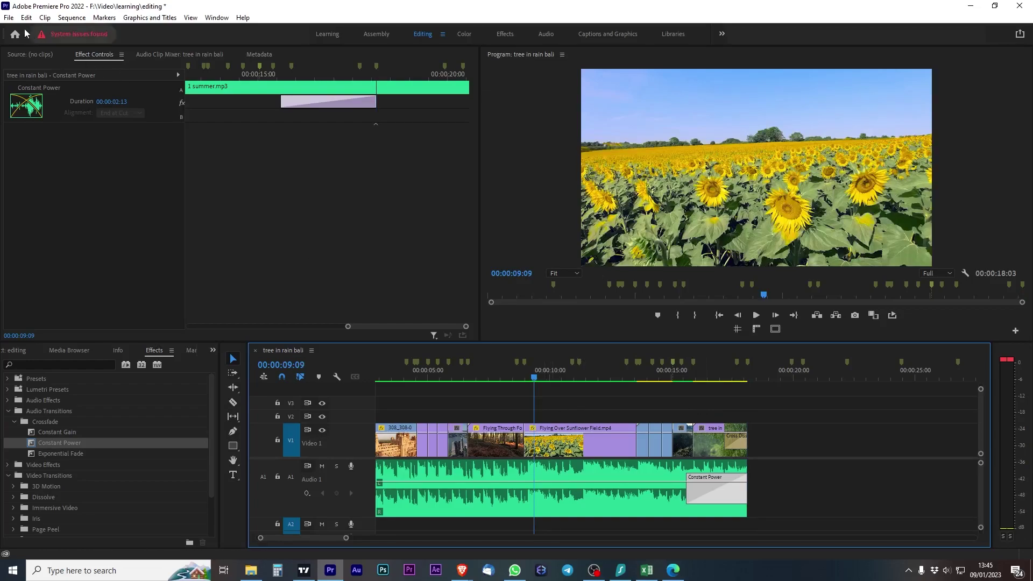
# Step: In Export Media, set Format to H.264 with the Match Source - High bitrate preset
pyautogui.click(8, 19)
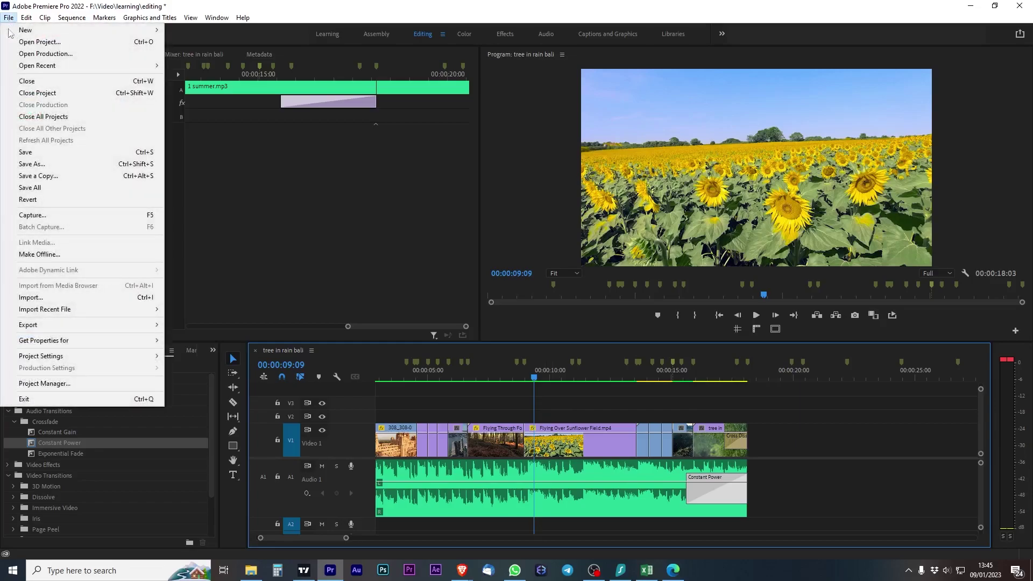
pyautogui.moveTo(85, 327)
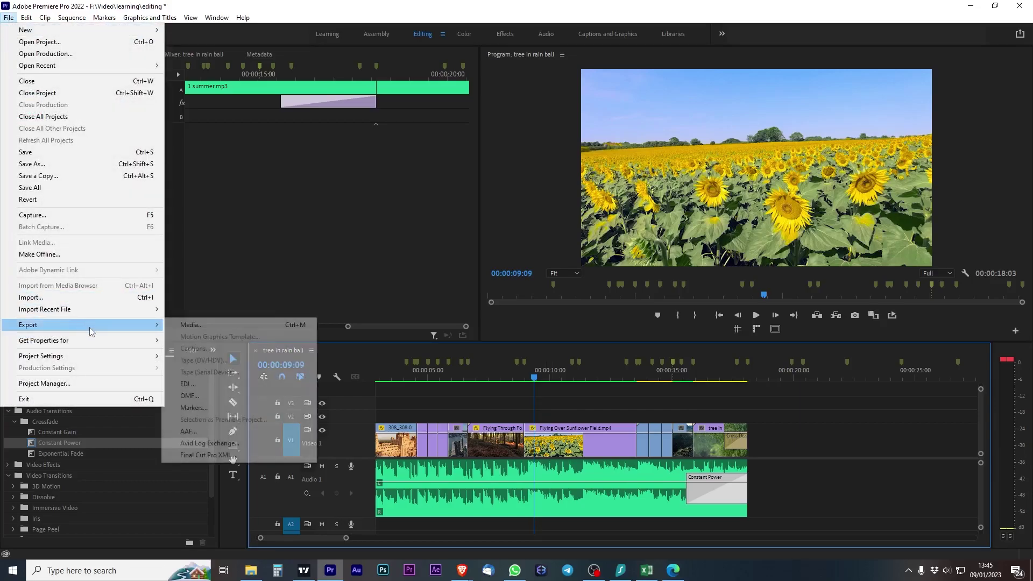
pyautogui.click(206, 329)
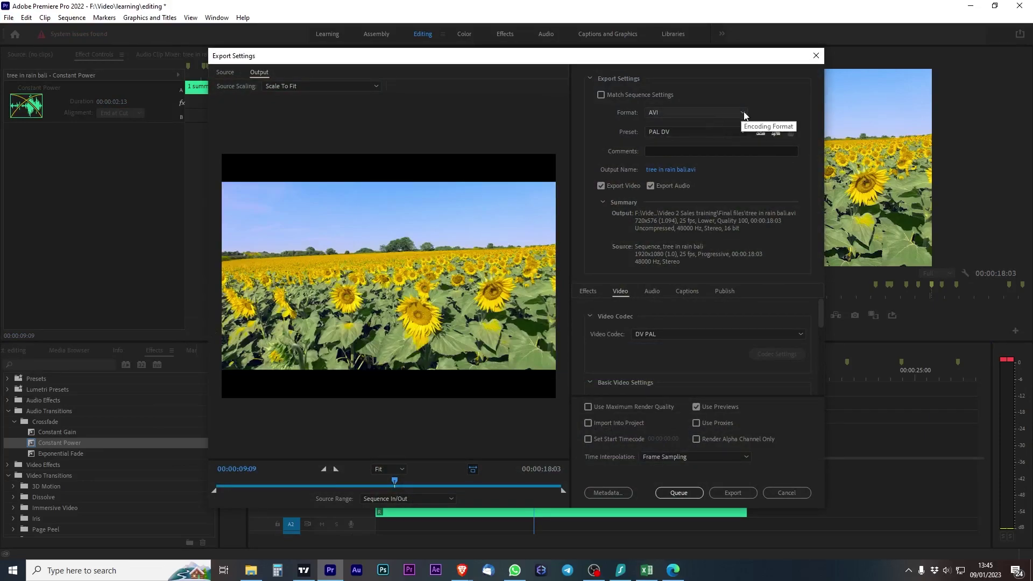
pyautogui.click(744, 115)
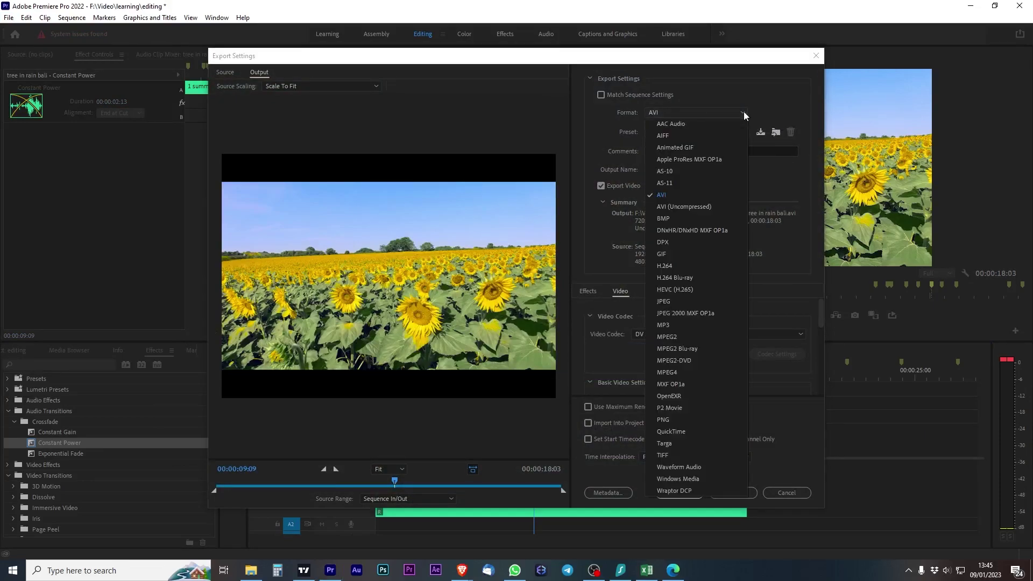
pyautogui.click(670, 267)
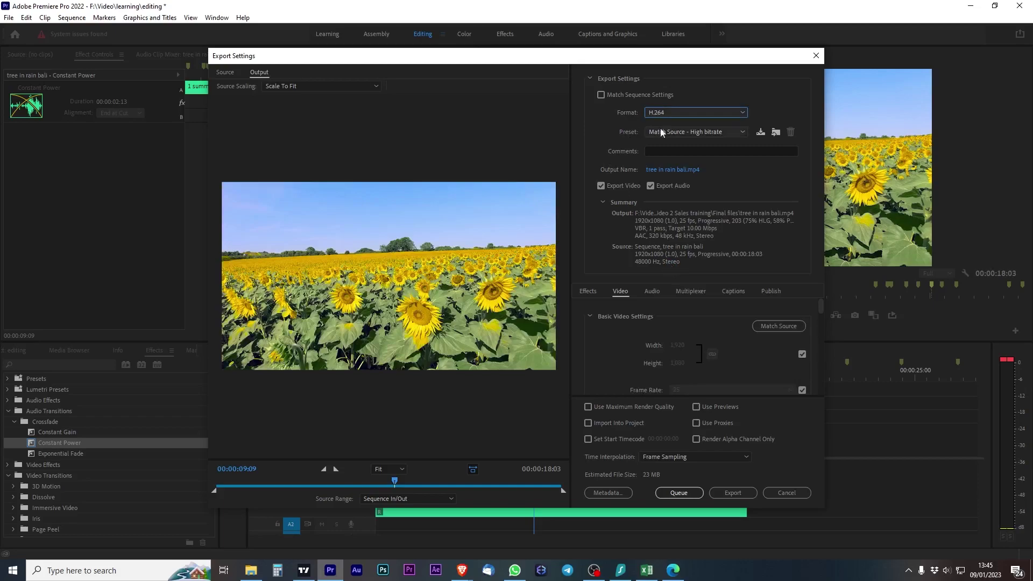
pyautogui.click(743, 133)
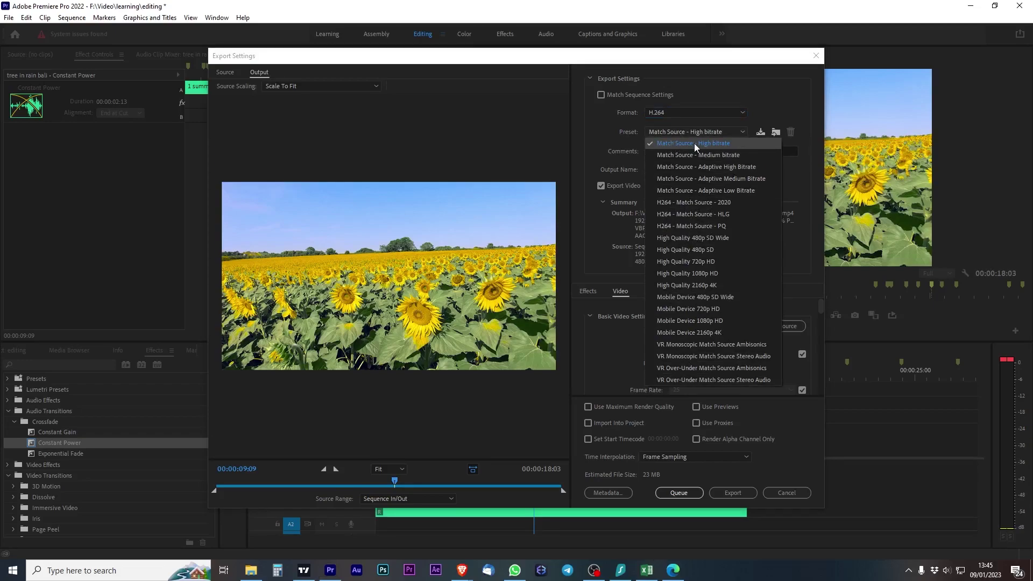
pyautogui.click(721, 144)
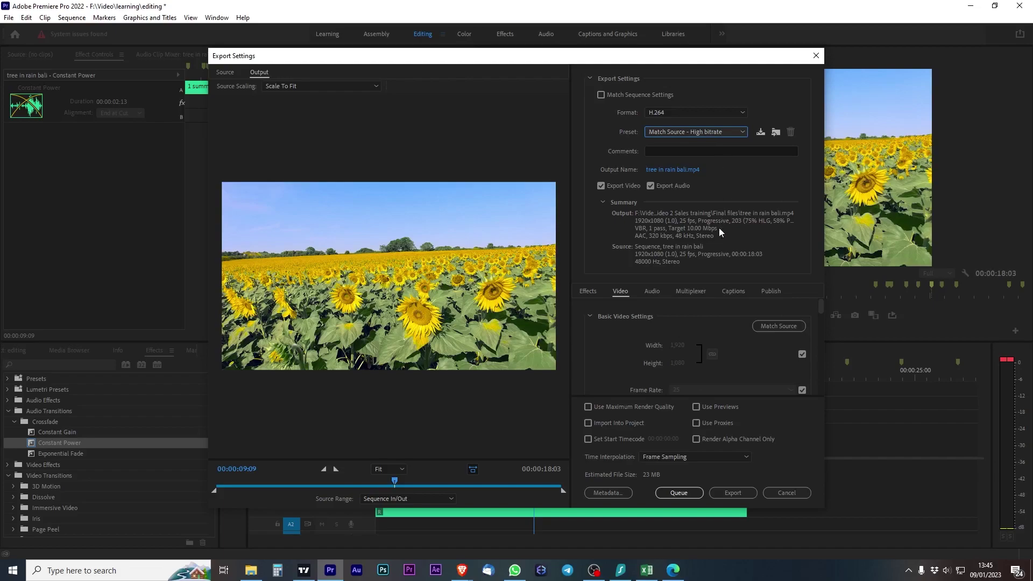
# Step: Turn on Use Previews, name the output tree in rain bali, and start the export
pyautogui.click(697, 407)
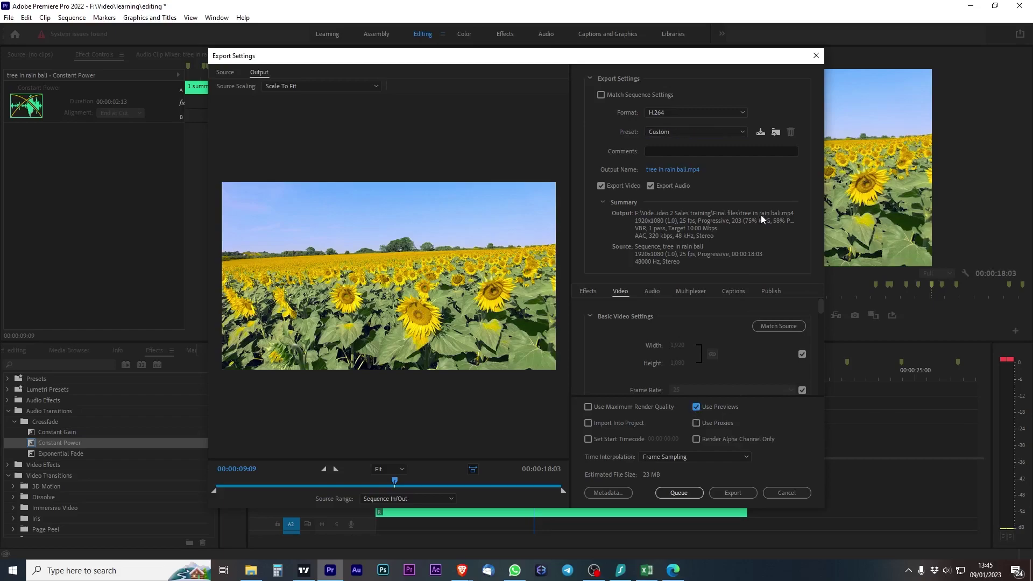
pyautogui.click(663, 170)
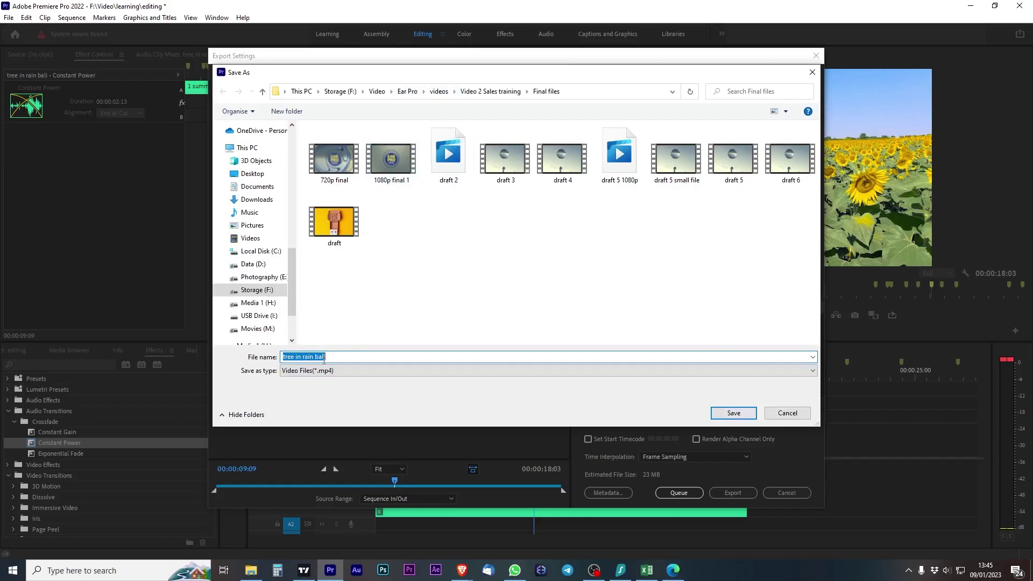
pyautogui.click(749, 410)
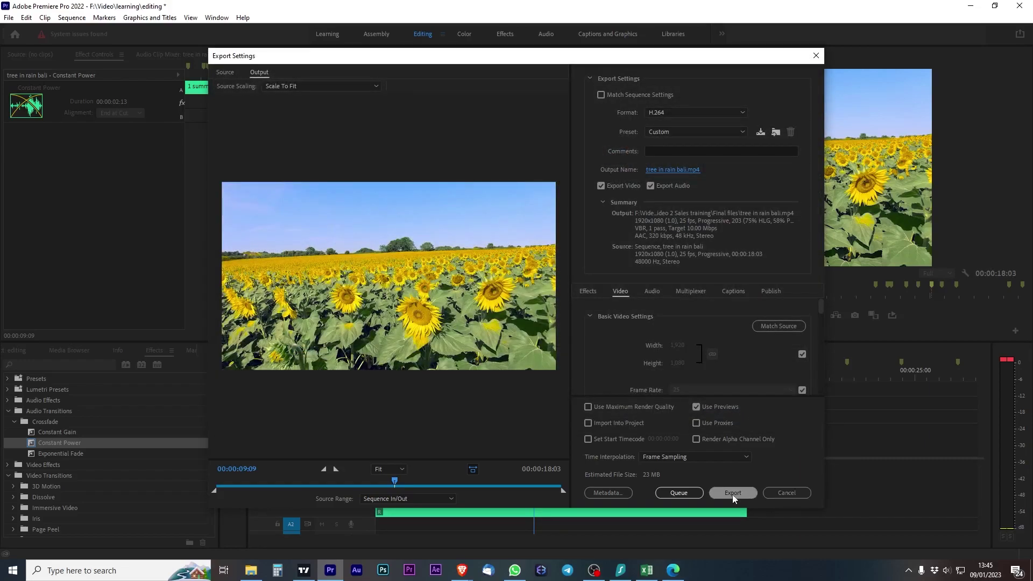
pyautogui.click(731, 493)
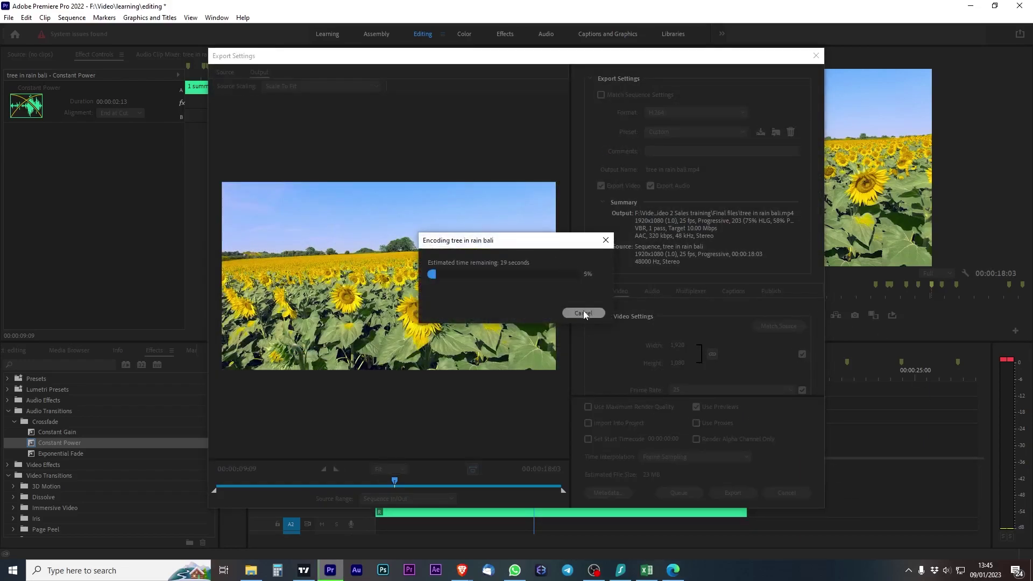